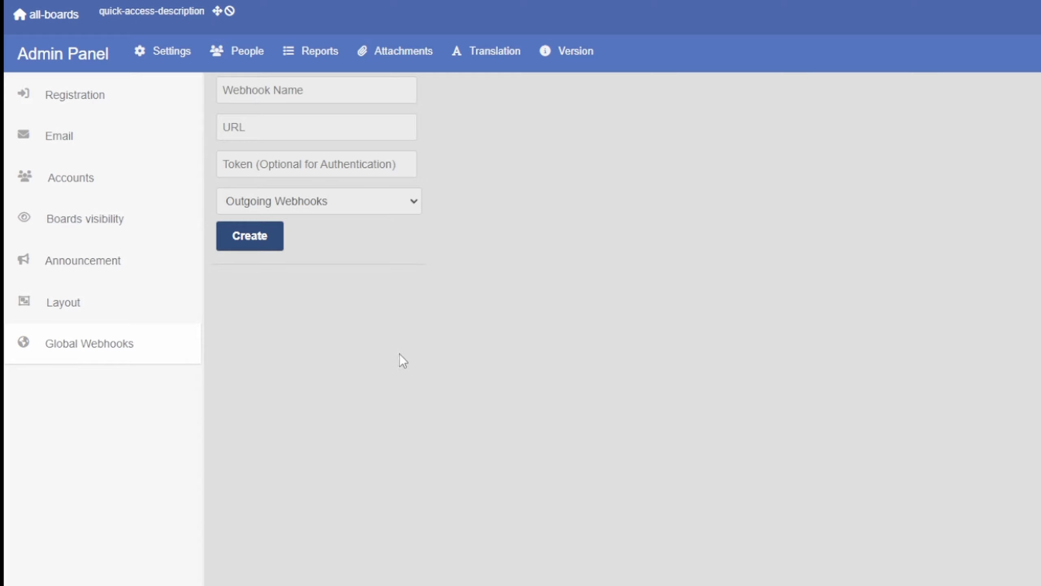
- Go to the People admin area, dismiss the New organization form, and show the empty Teams list
left_click(87, 110)
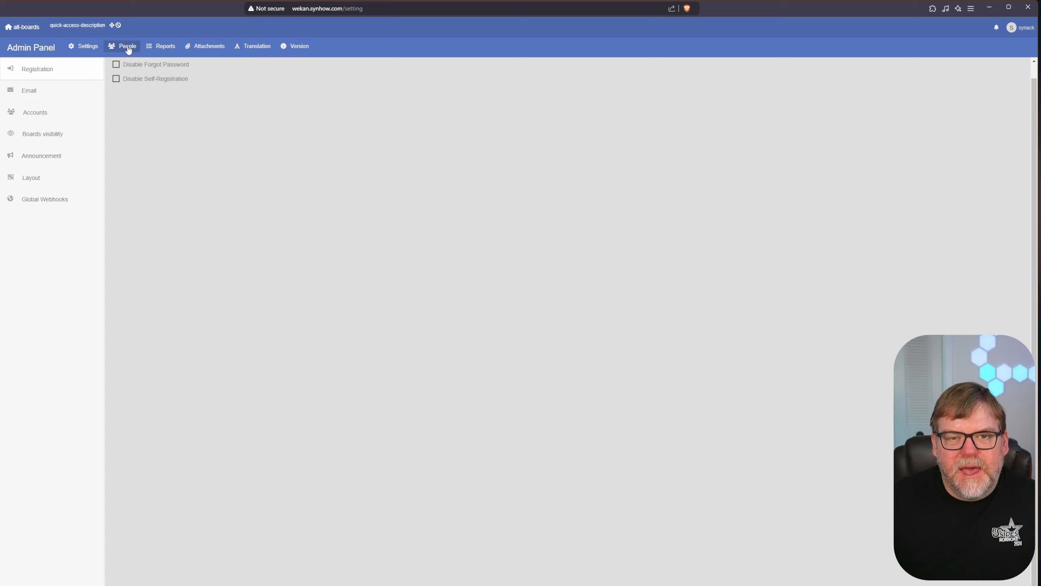
left_click(128, 47)
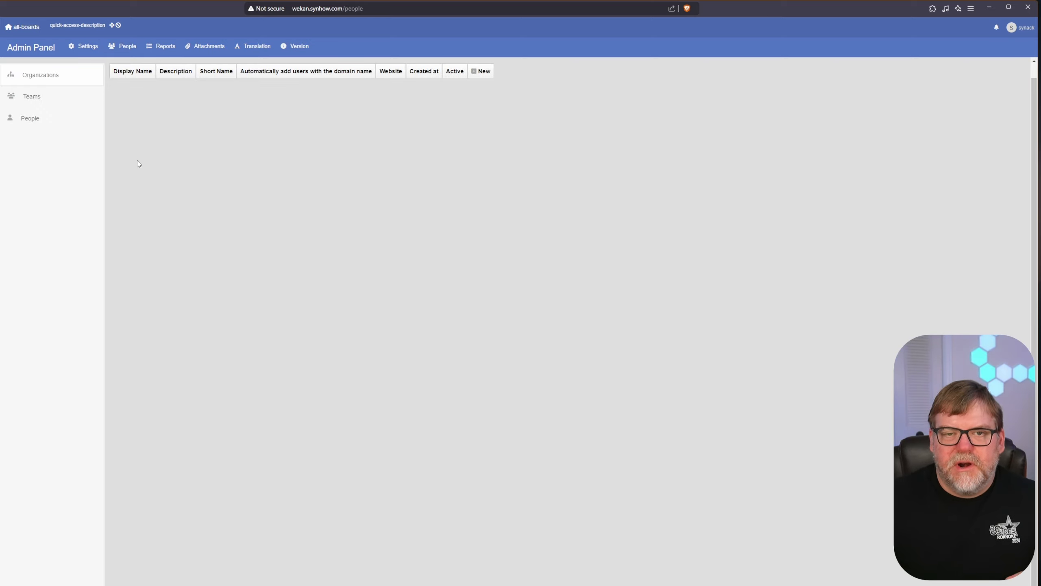
left_click(484, 72)
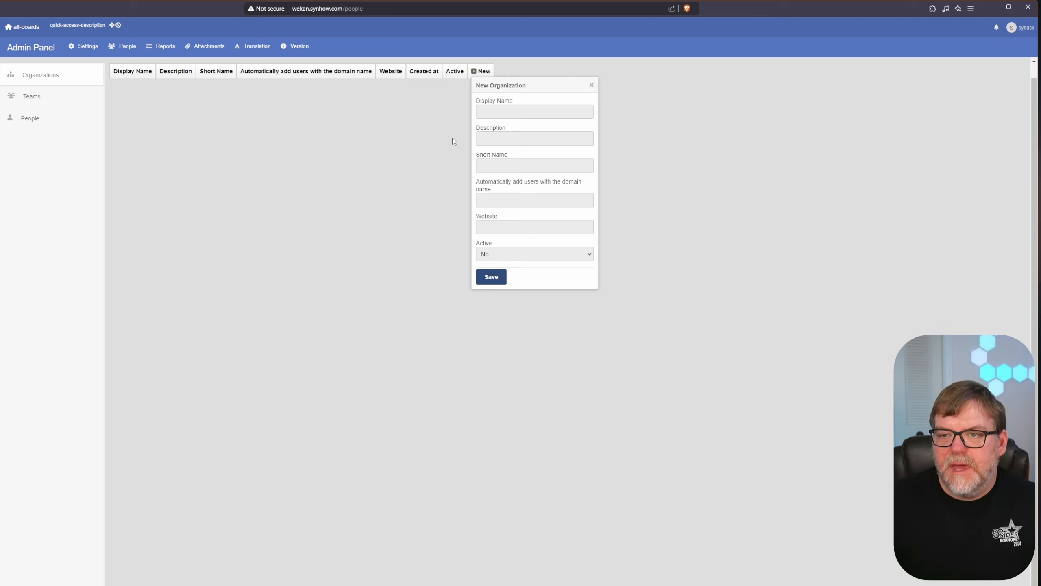
left_click(56, 102)
left_click(164, 130)
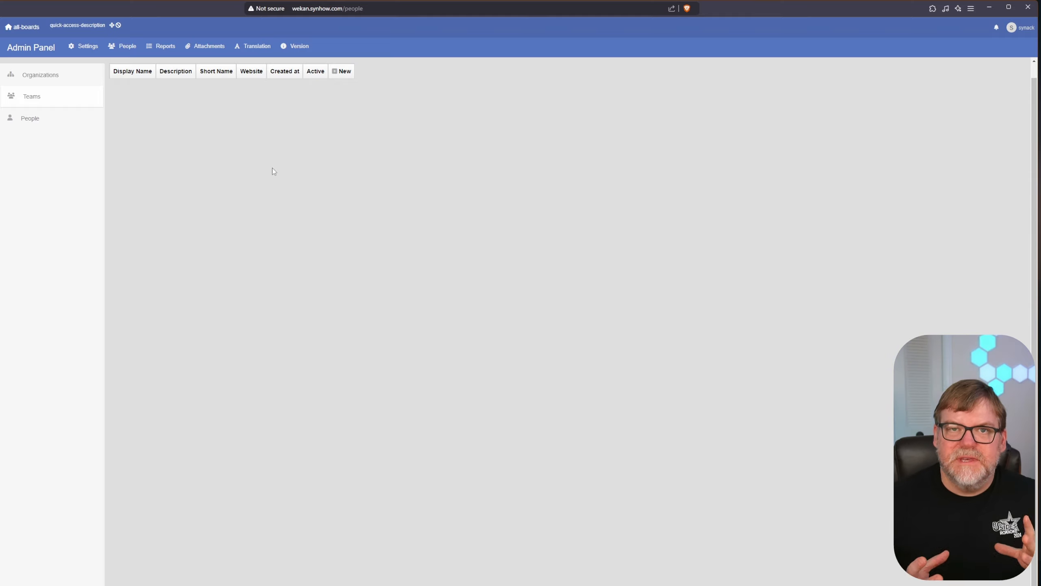
- Show the People list with its one user and start a new-user form
left_click(43, 125)
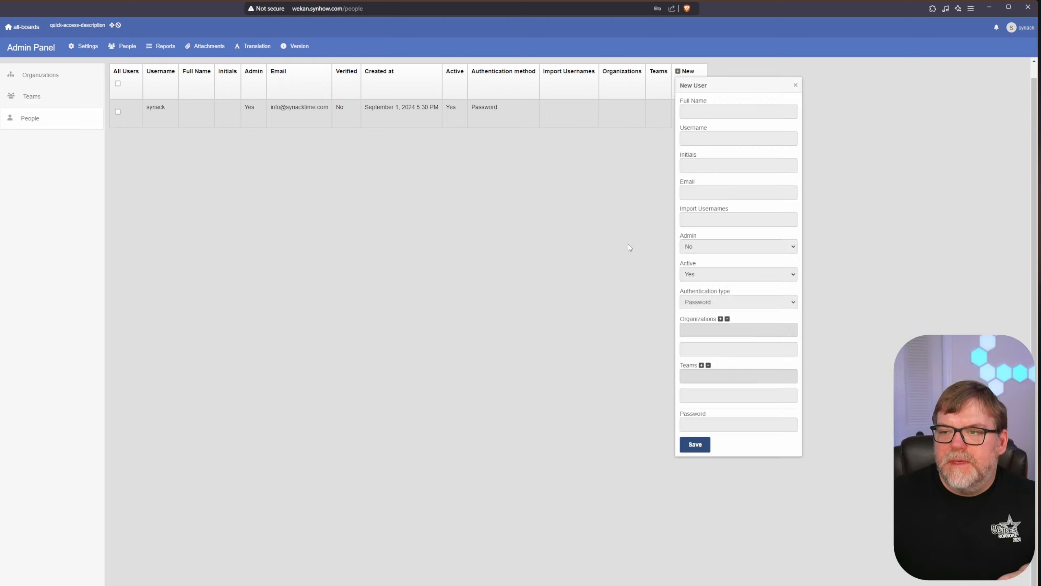
left_click(628, 244)
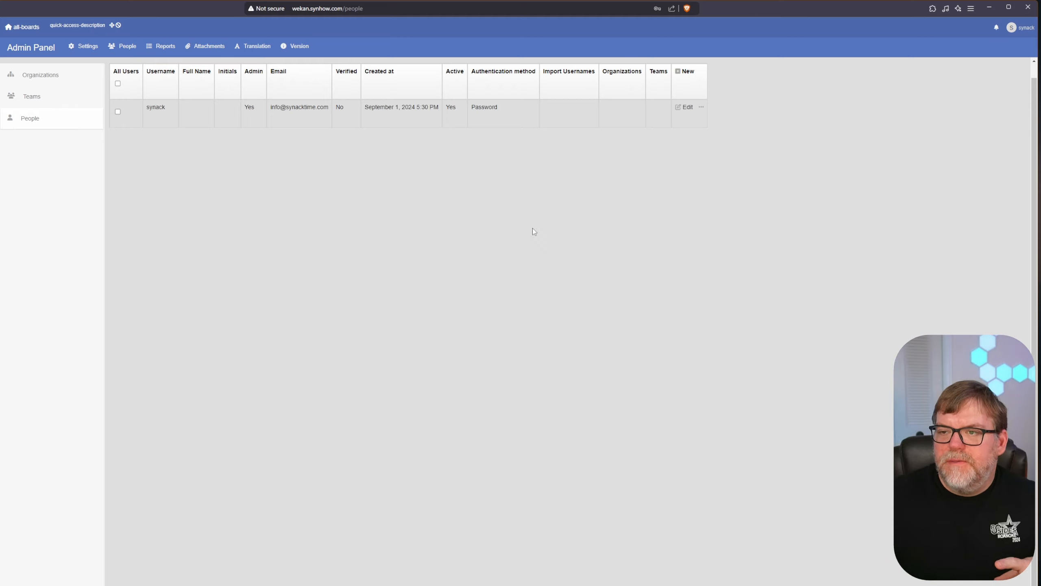
left_click(686, 72)
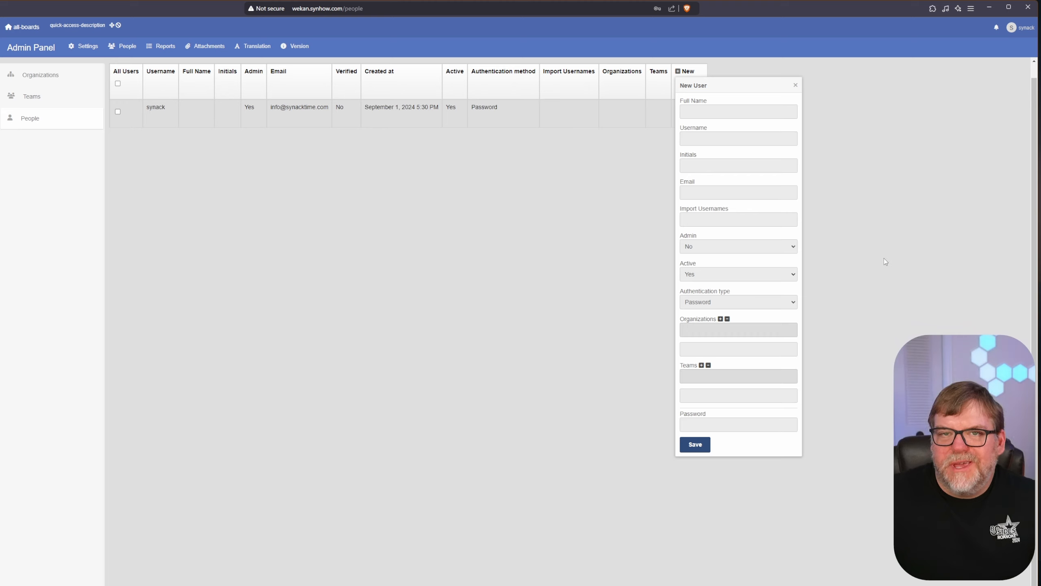
left_click(738, 112)
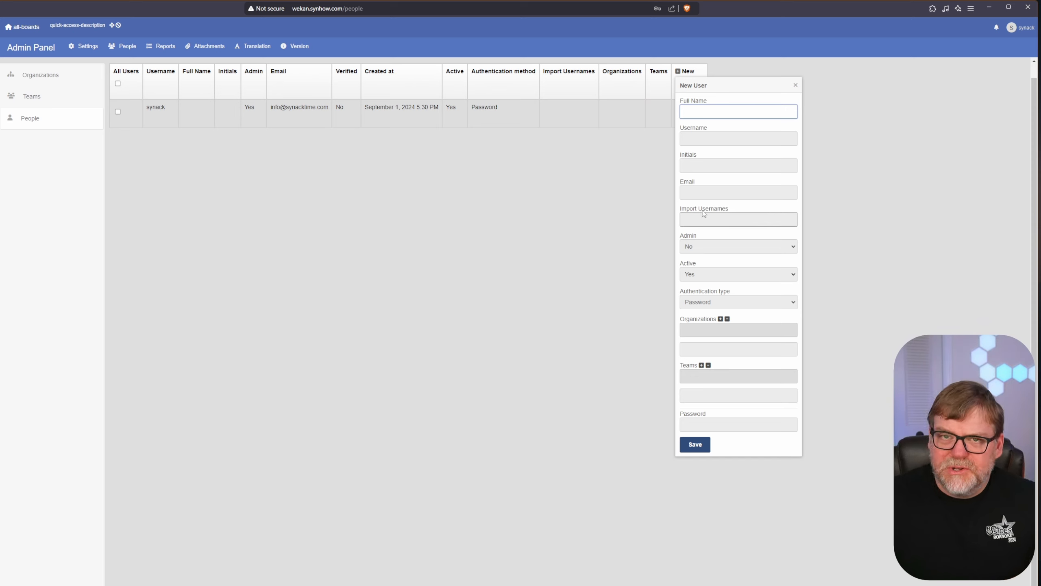
- Review the admin role and Password authentication options, then close the new-user form unsaved
left_click(732, 247)
left_click(731, 247)
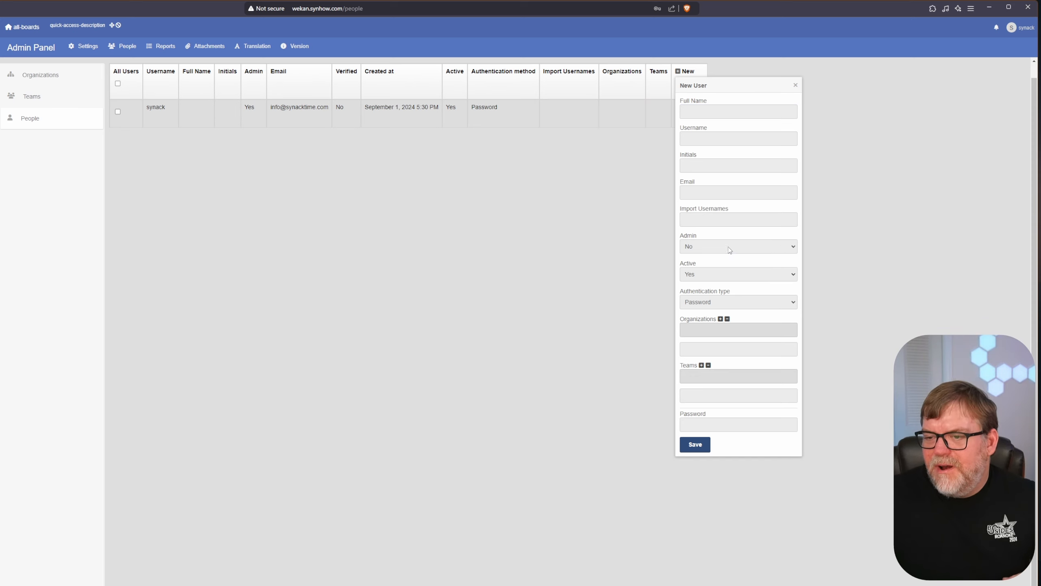
left_click(718, 302)
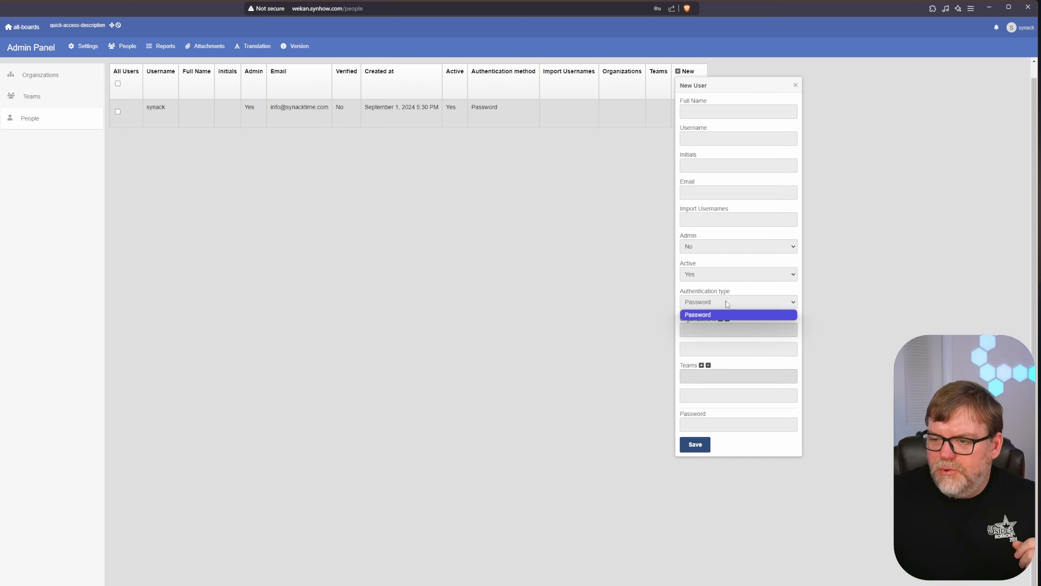
left_click(742, 310)
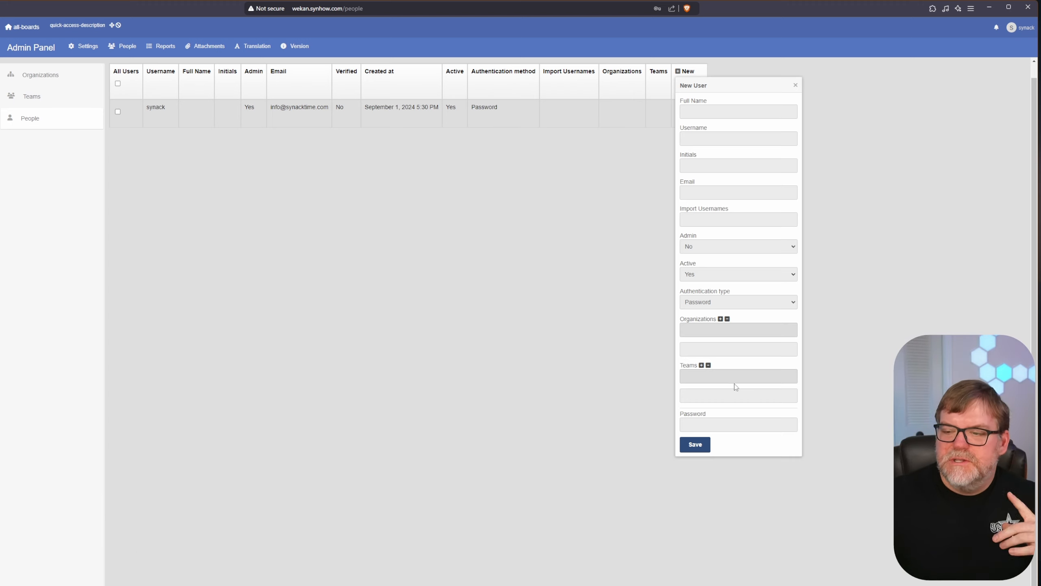
left_click(685, 395)
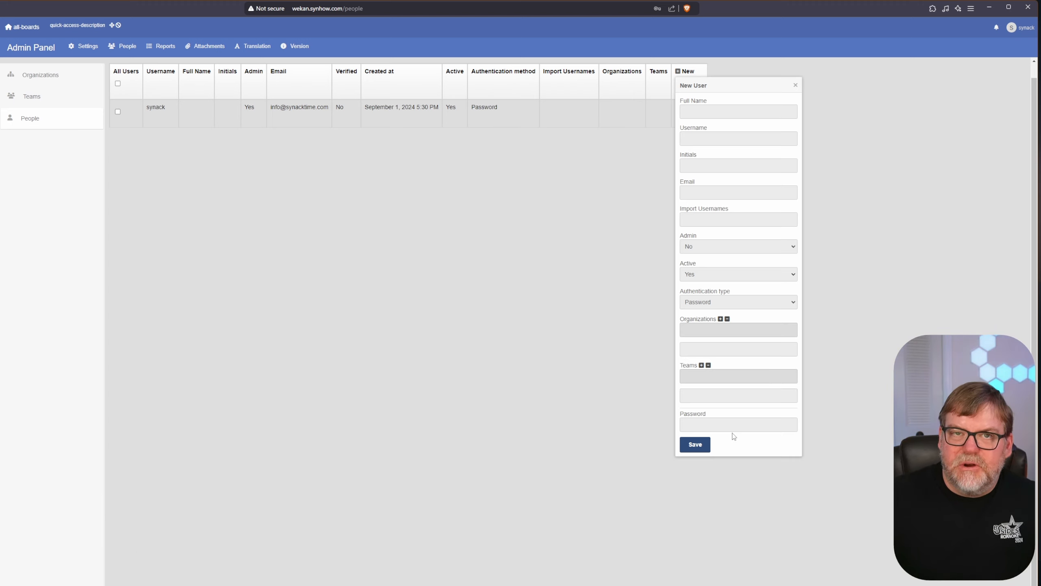
left_click(496, 278)
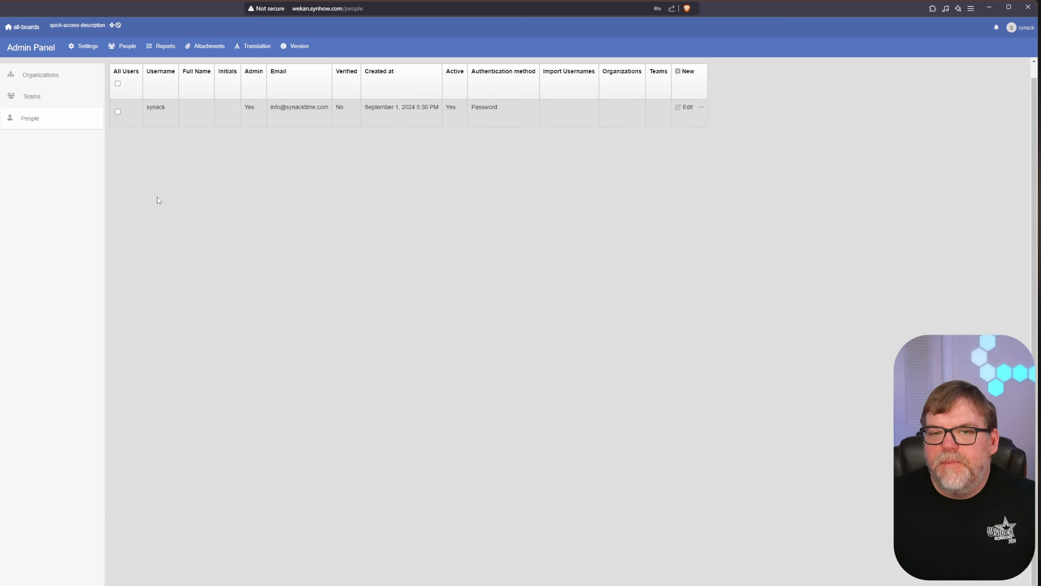
- Browse the admin Reports: Files, Rules and Cards
left_click(161, 46)
left_click(48, 97)
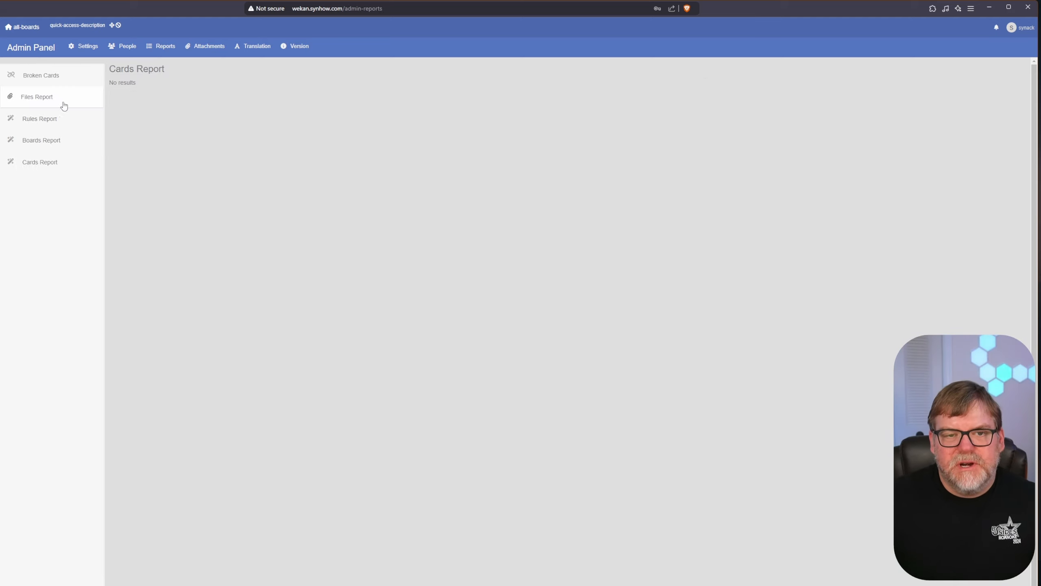
left_click(60, 118)
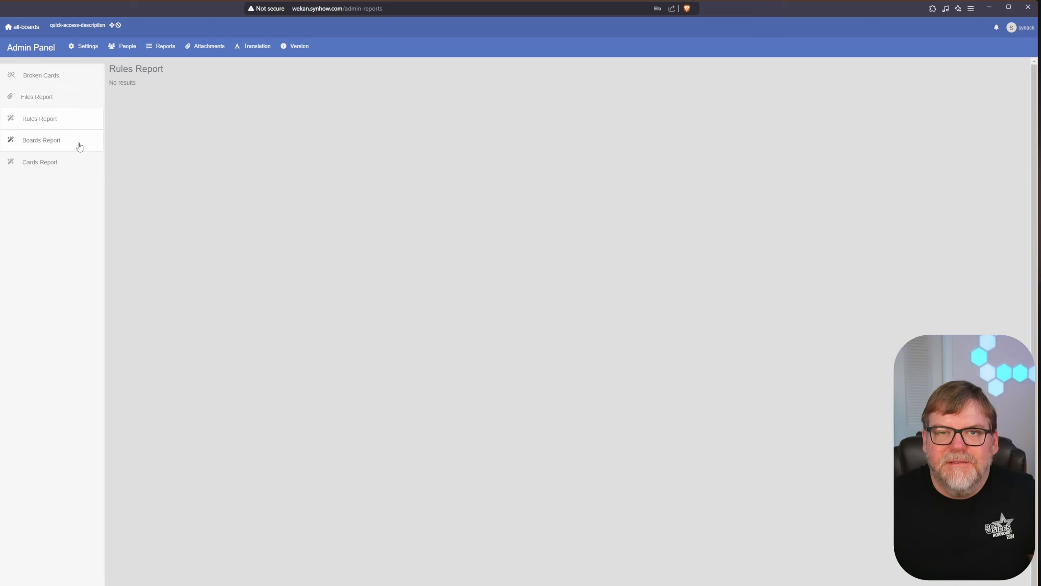
left_click(56, 161)
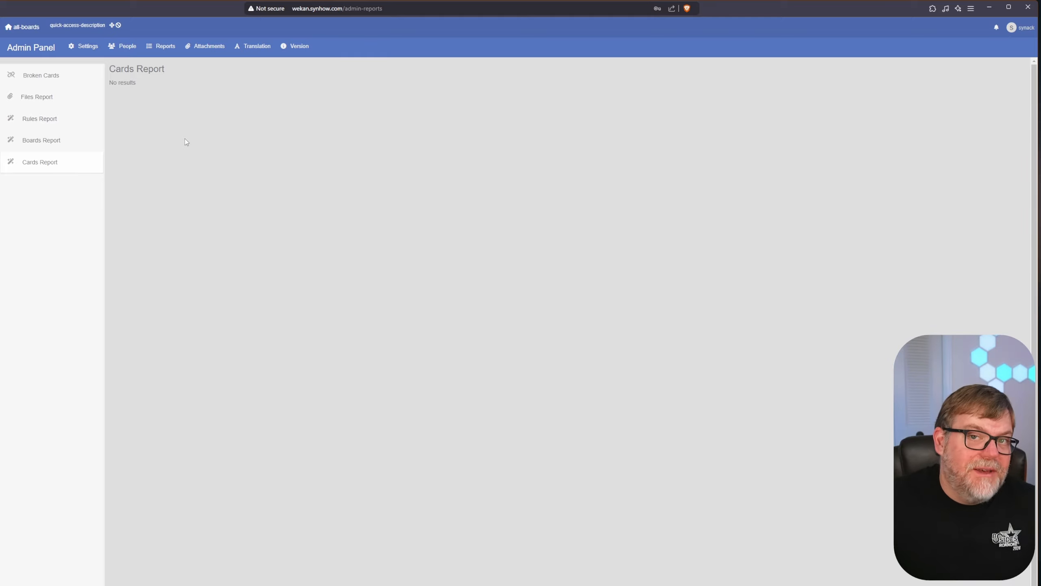
- Look at Attachments and Translation, then show the Version page listing WeKan 7.56.0
left_click(207, 48)
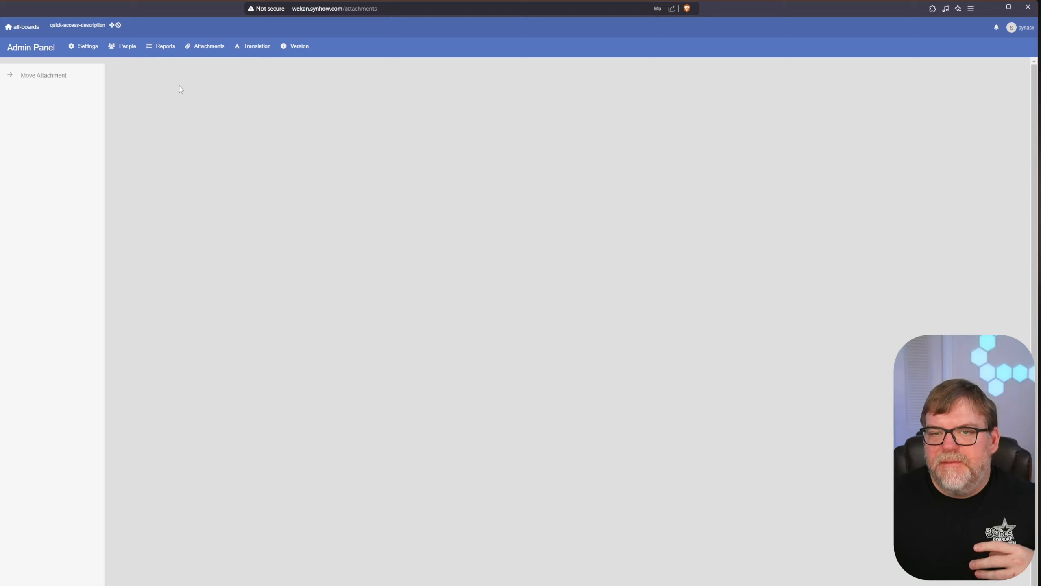
left_click(259, 51)
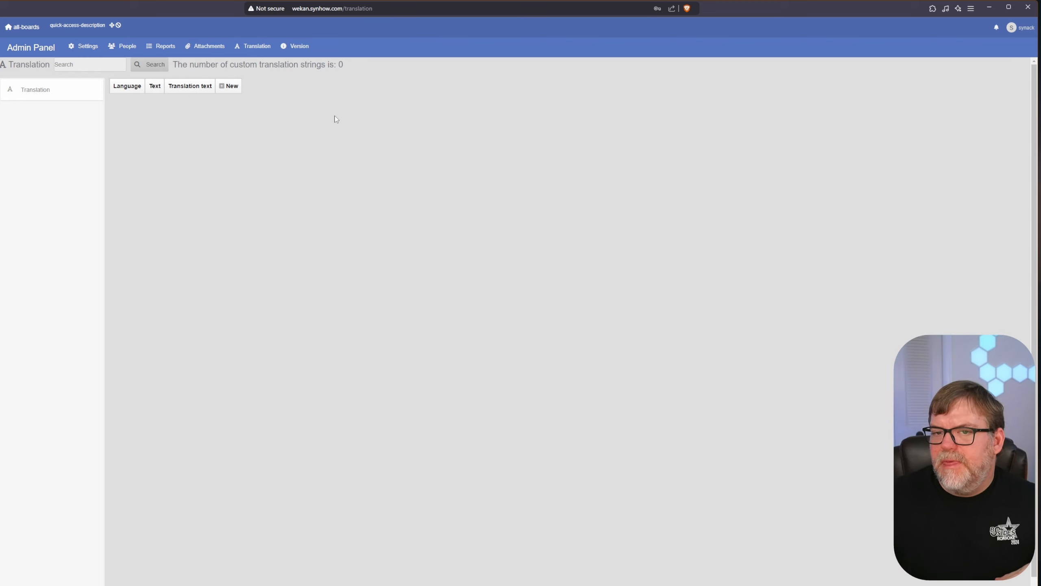
left_click(293, 46)
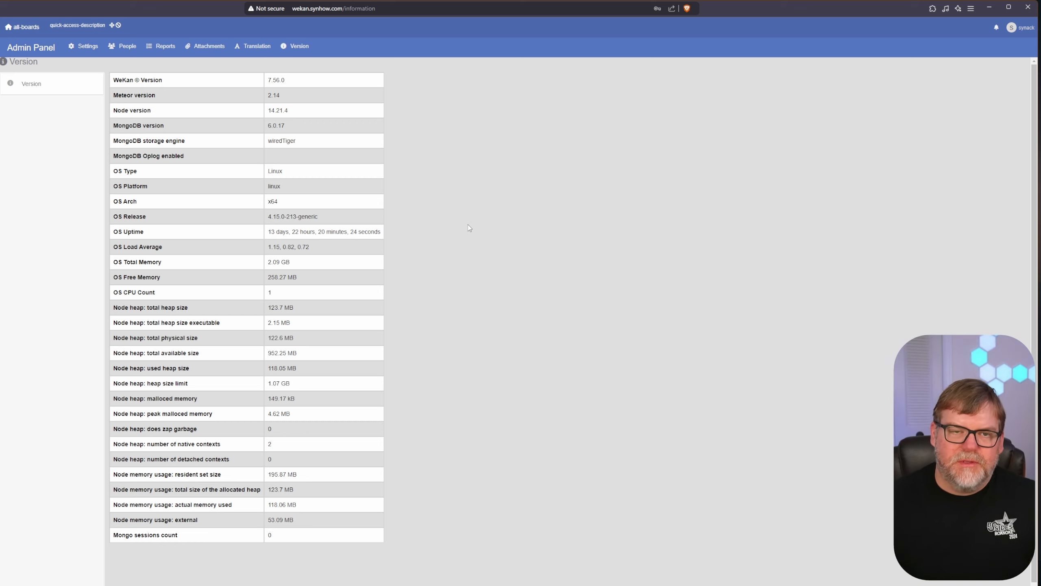
- Create the House Chores board from All boards and bring up its Add List entry field
left_click(19, 27)
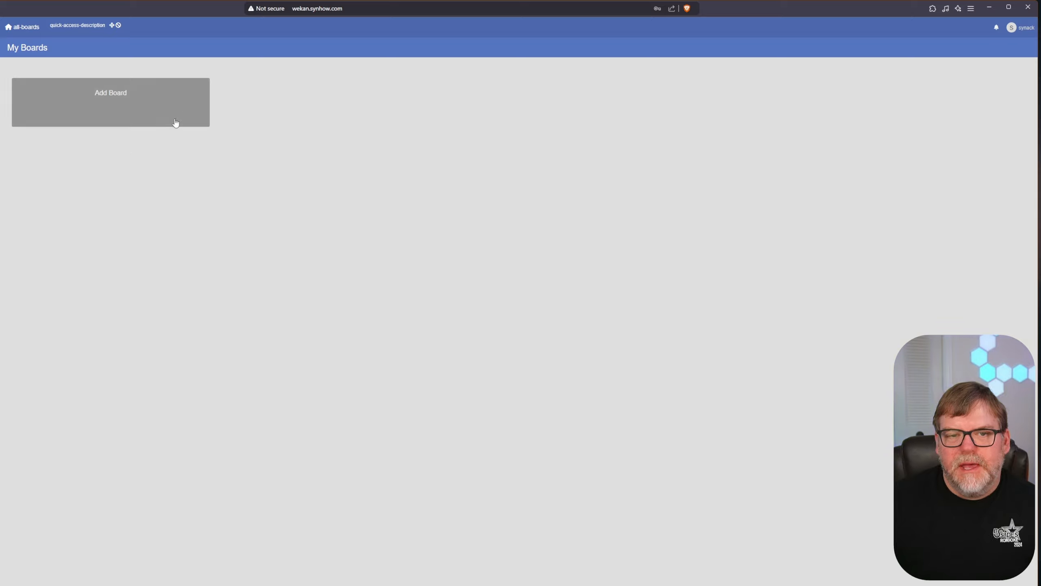
left_click(112, 103)
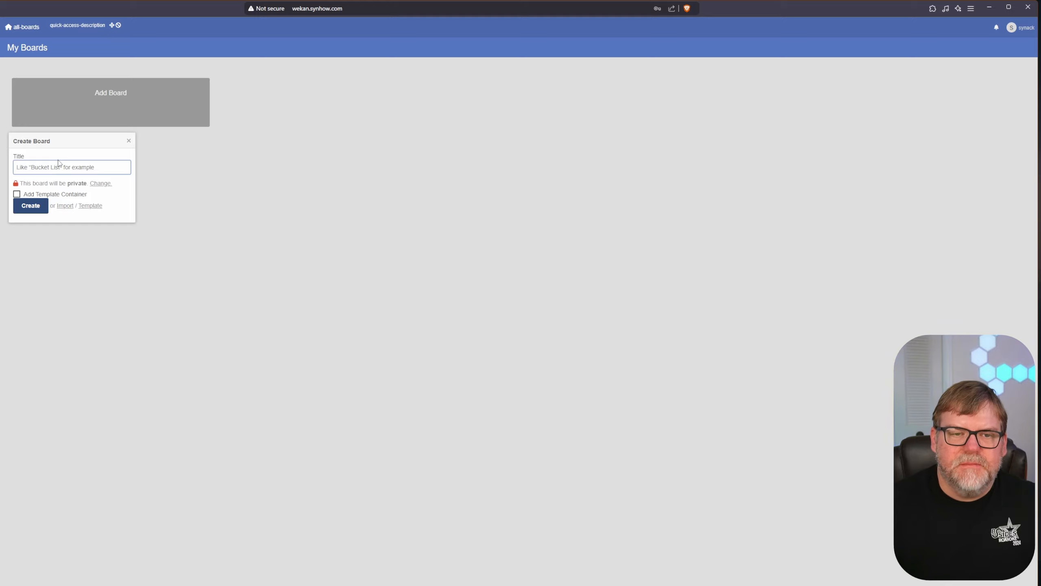
type("House Chores")
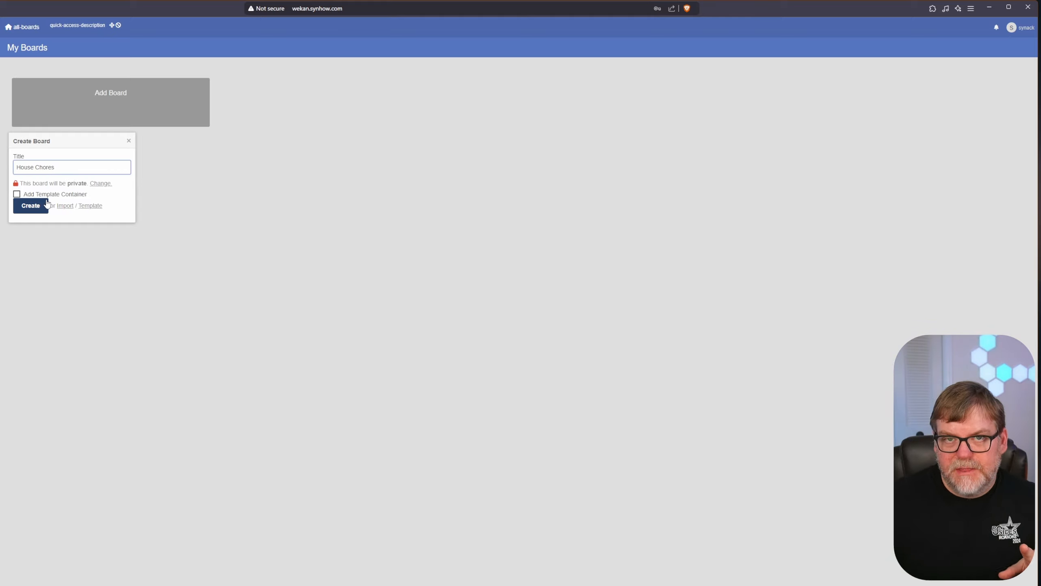
left_click(31, 207)
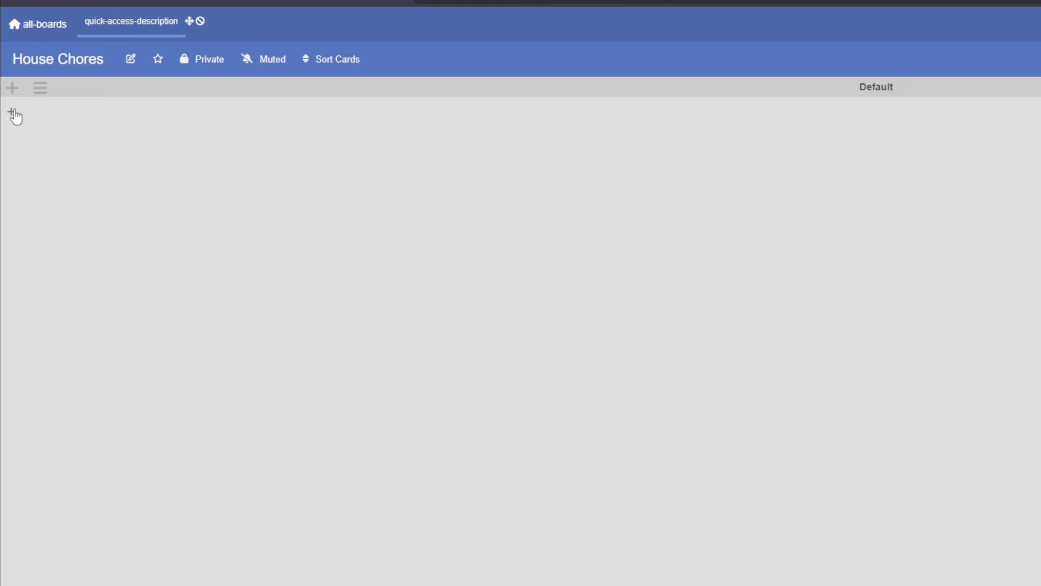
left_click(11, 116)
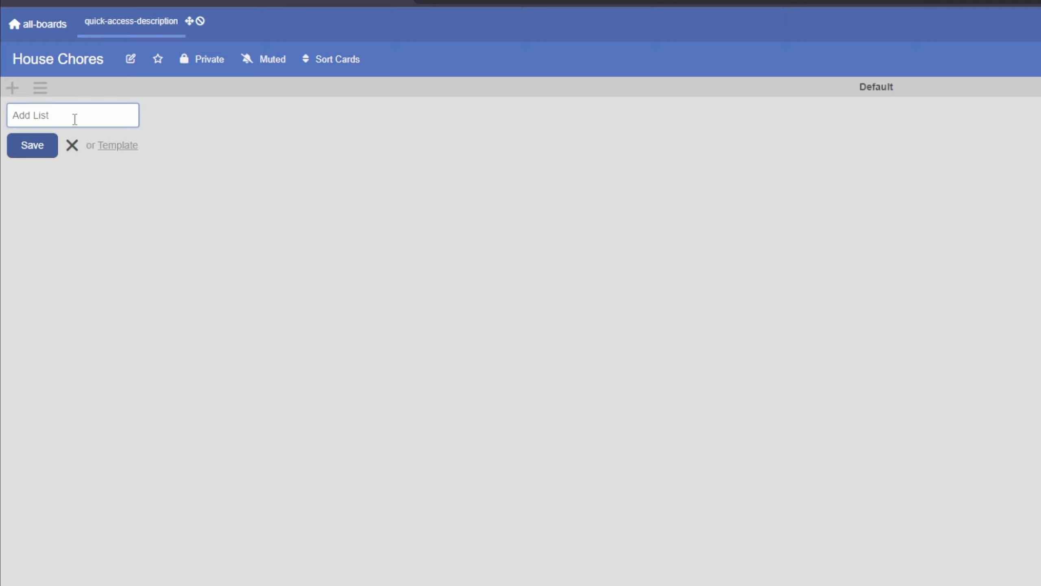
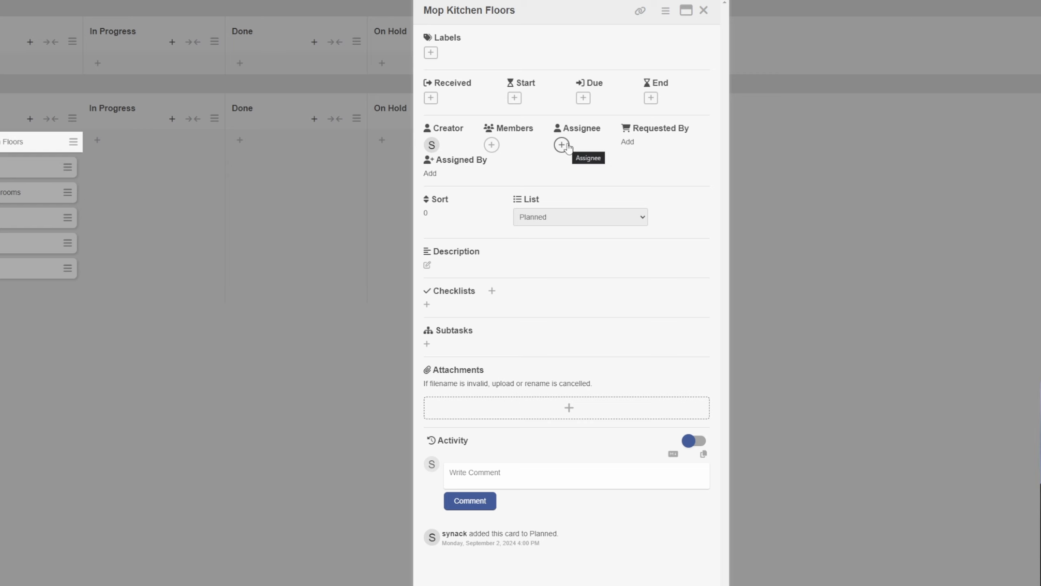
- Assign the Mop Kitchen Floors card to your own user from the Assignee picker
left_click(563, 145)
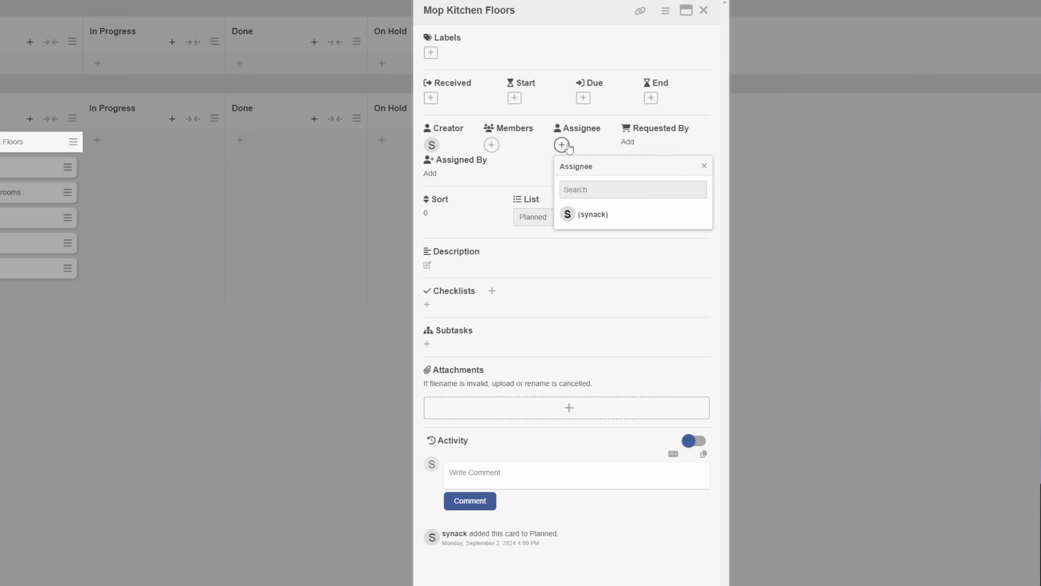
left_click(609, 216)
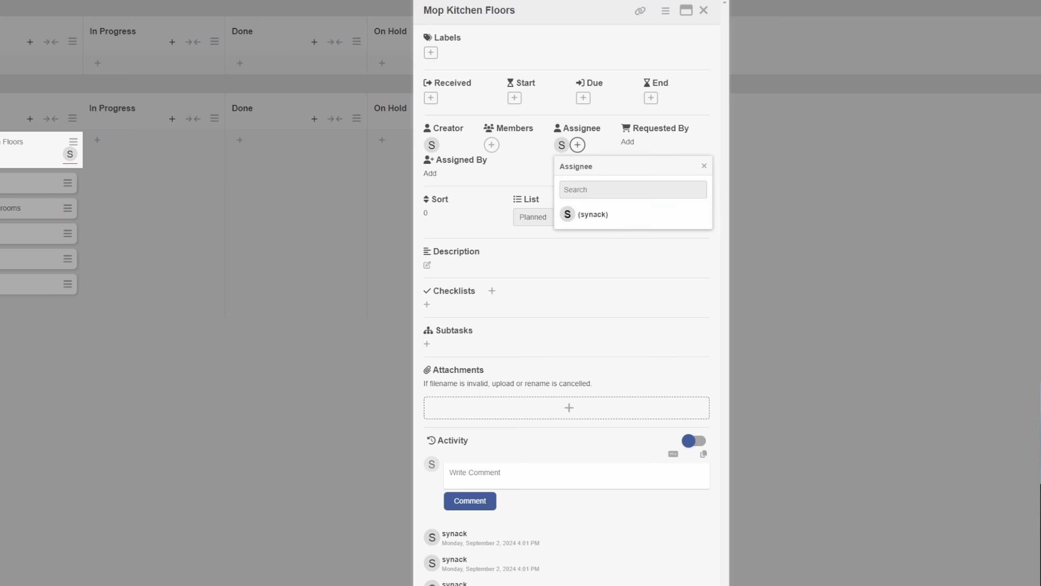
left_click(704, 166)
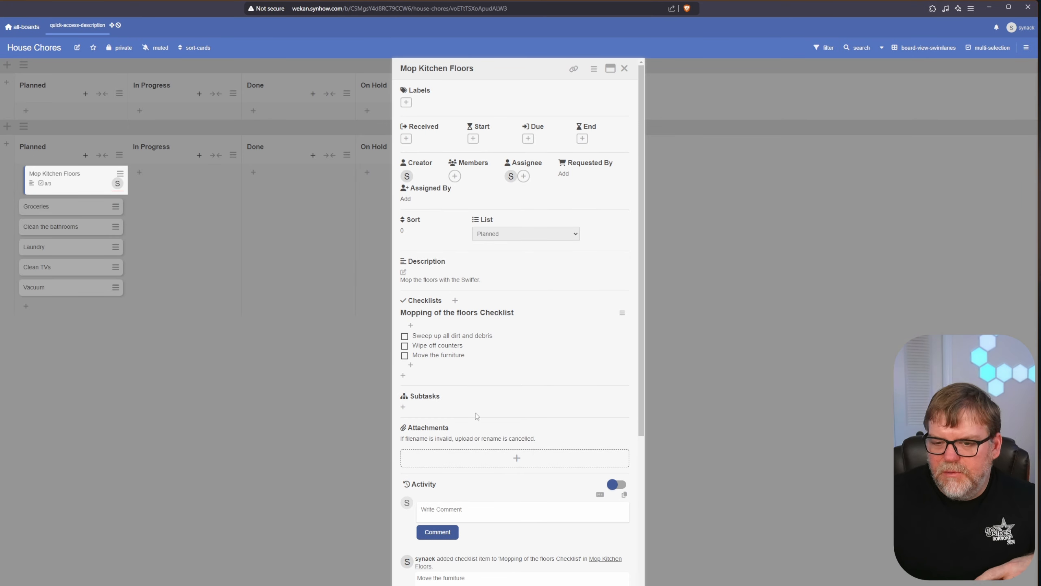
- Post the comment 'I love mopping floors.' on the card, after abandoning a subtask
scroll(436, 405, "down", 2)
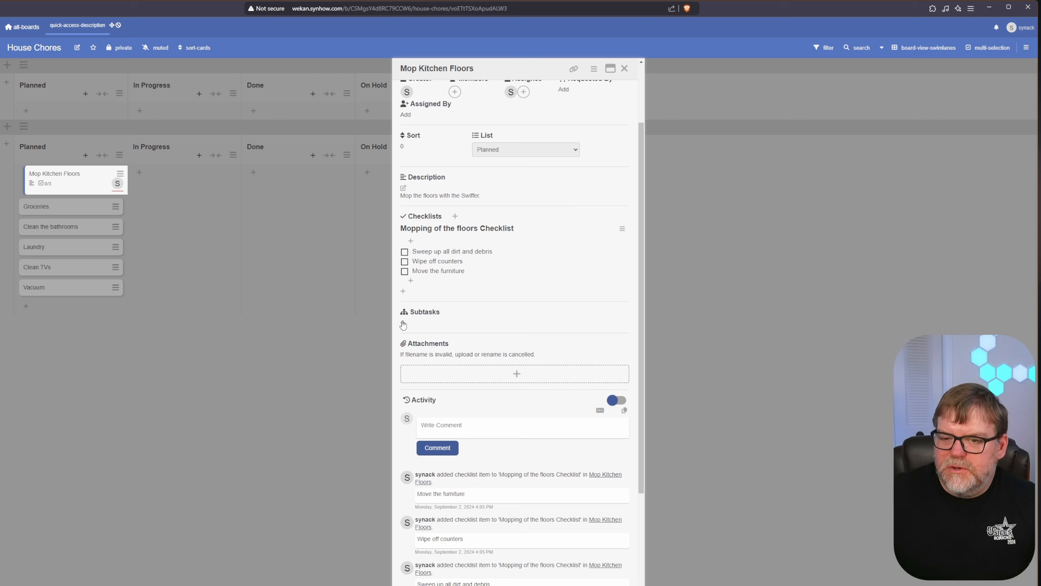
left_click(404, 323)
left_click(439, 346)
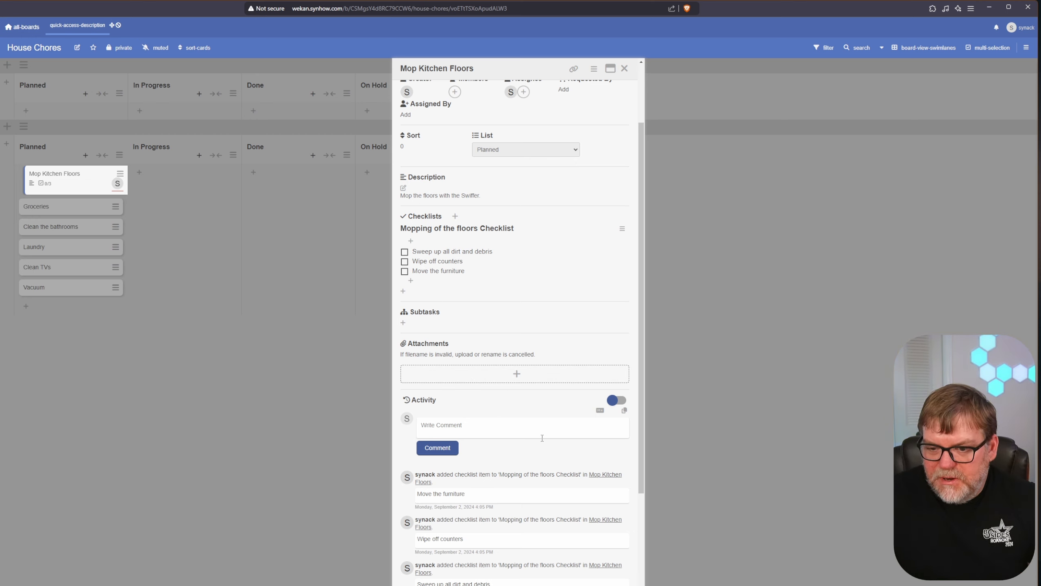
scroll(539, 438, "down", 2)
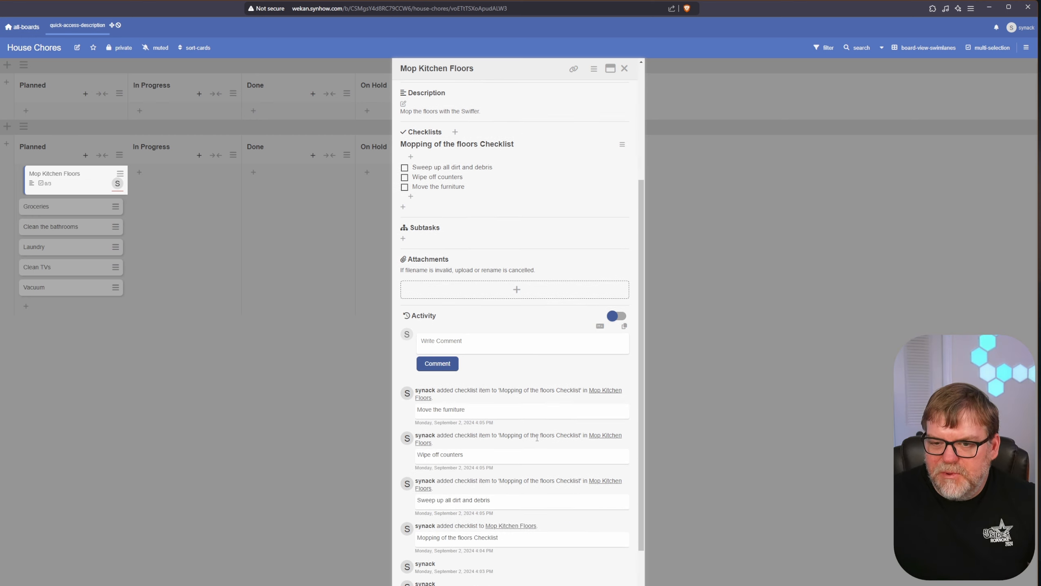
left_click(474, 345)
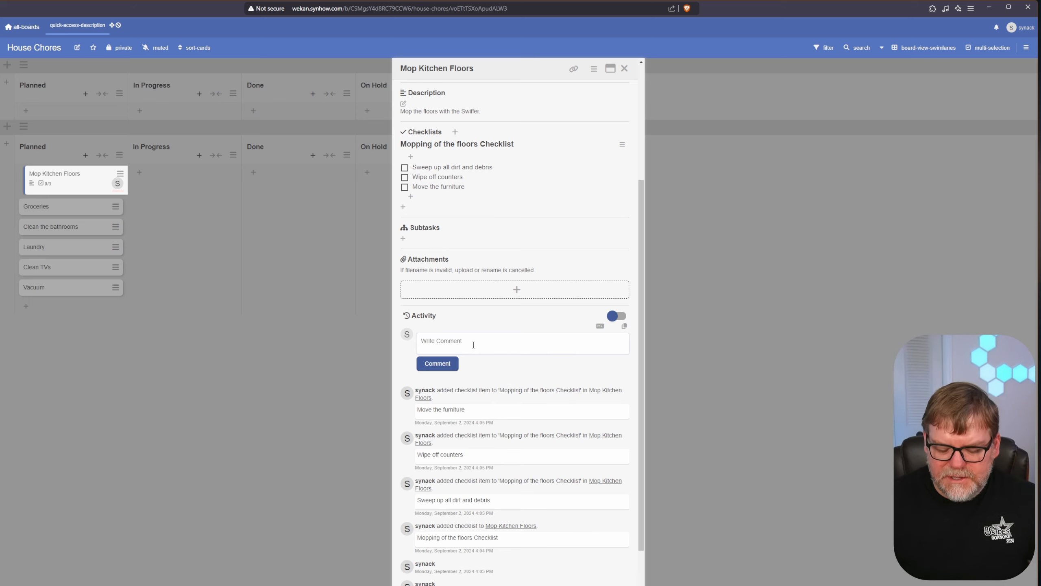
type("I love mopping floors.")
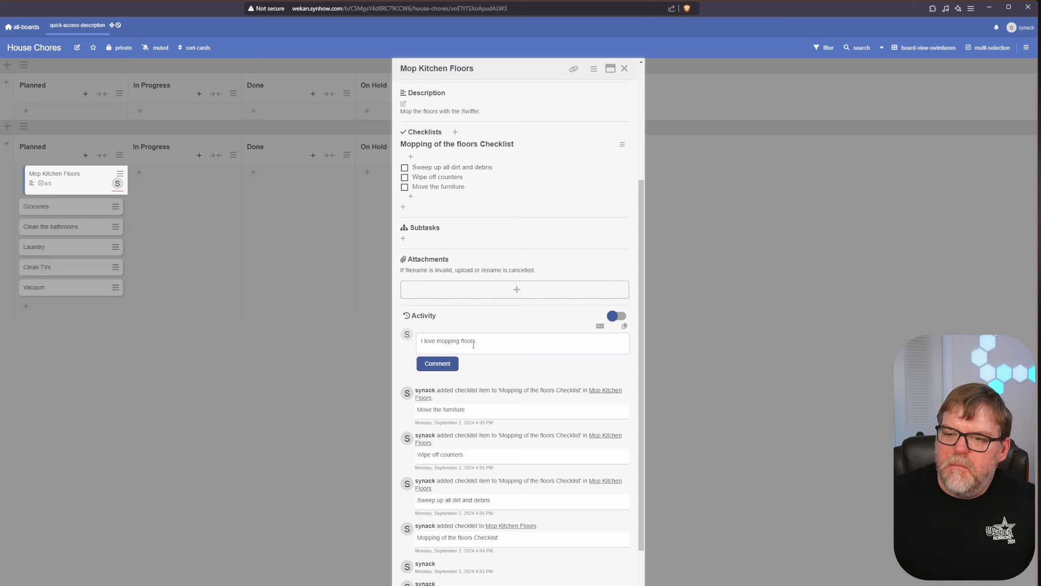
left_click(449, 364)
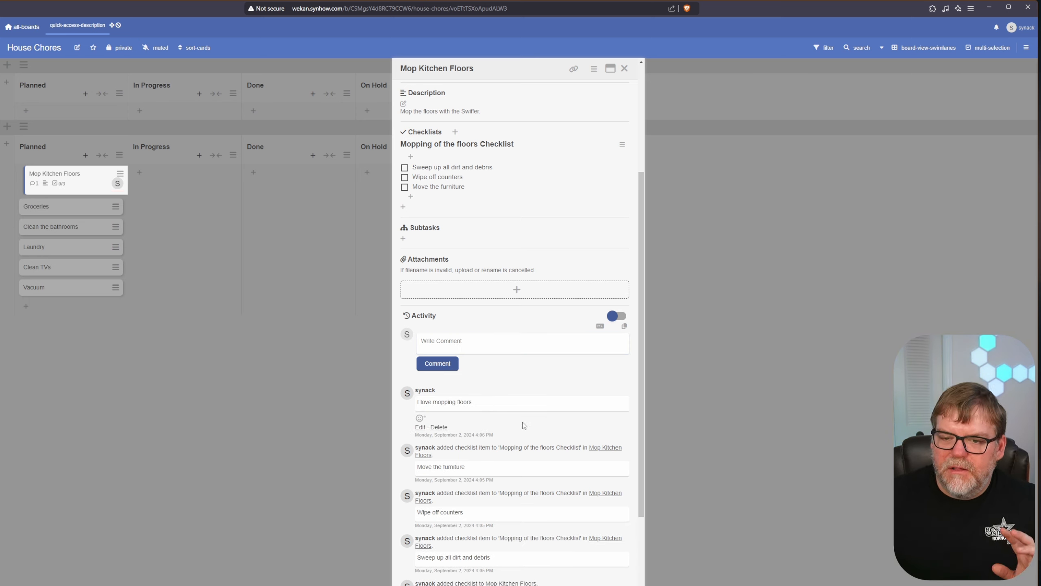
- React to the posted comment with a thumbs-up emoji
scroll(523, 444, "down", 2)
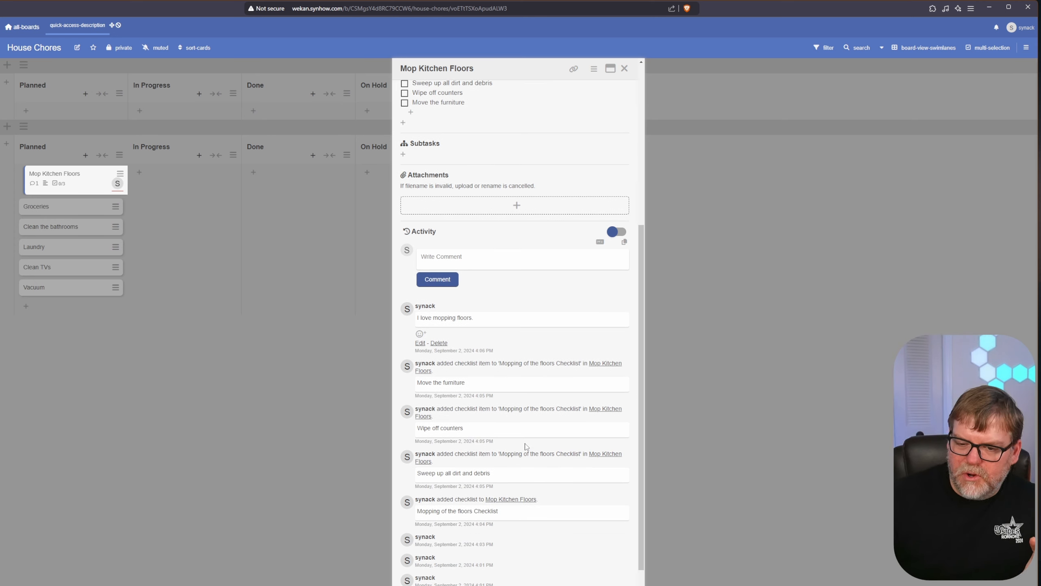
scroll(479, 454, "down", 1)
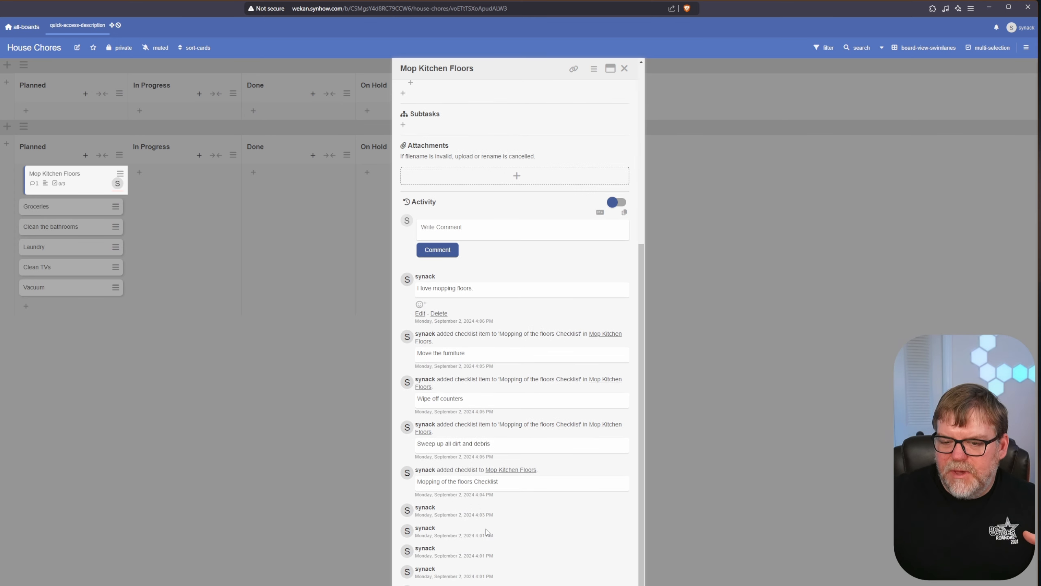
scroll(457, 288, "up", 3)
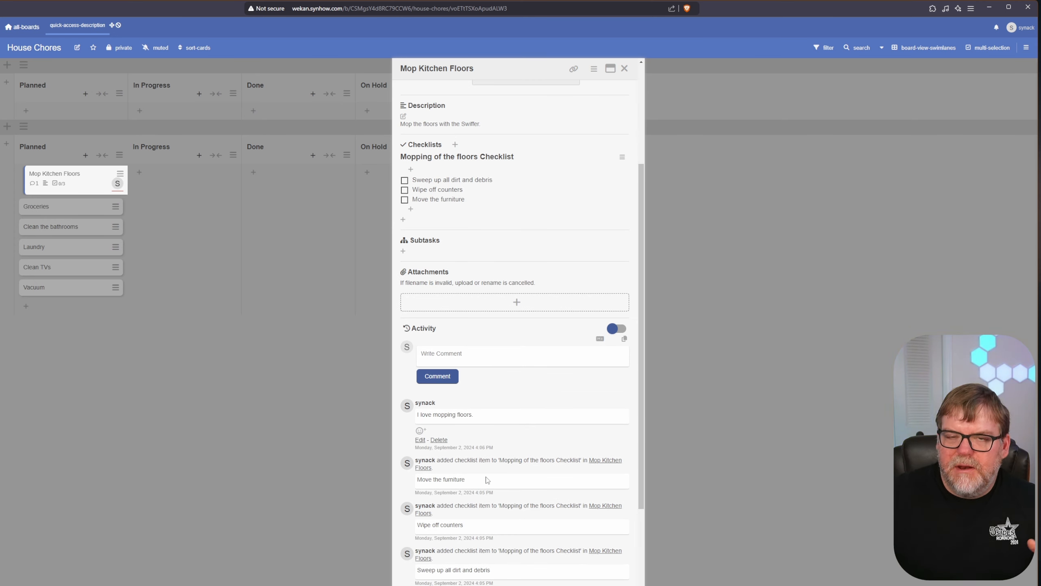
left_click(420, 430)
left_click(429, 465)
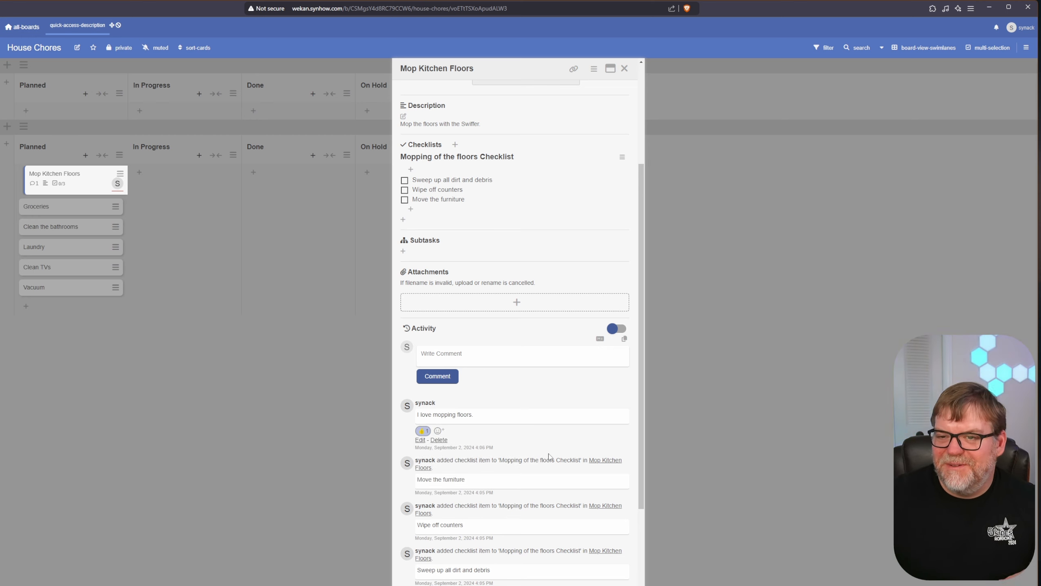
scroll(571, 455, "up", 4)
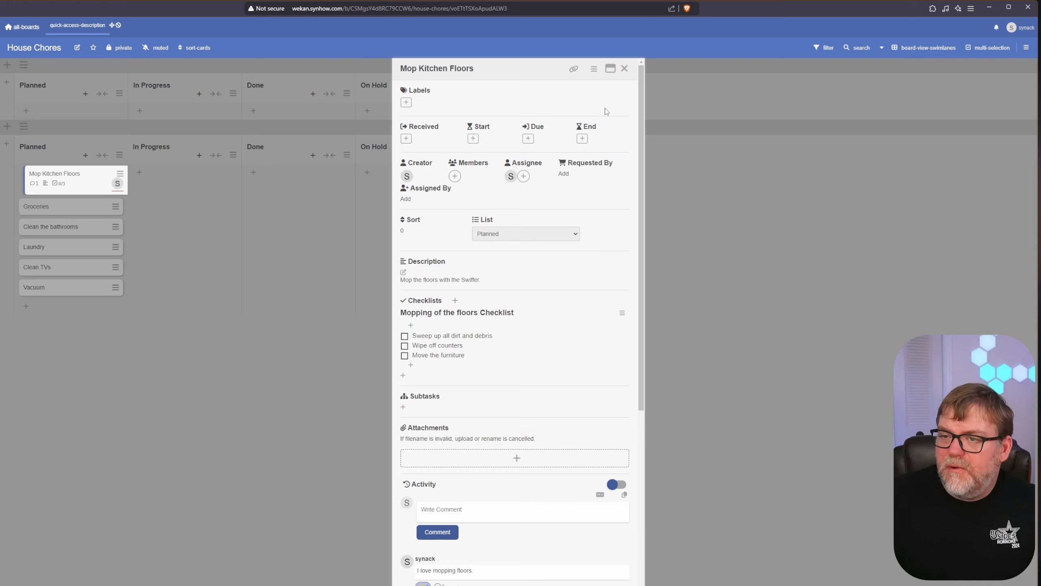
- Set the Mop Kitchen Floors card colour to light blue, then close the card
left_click(594, 68)
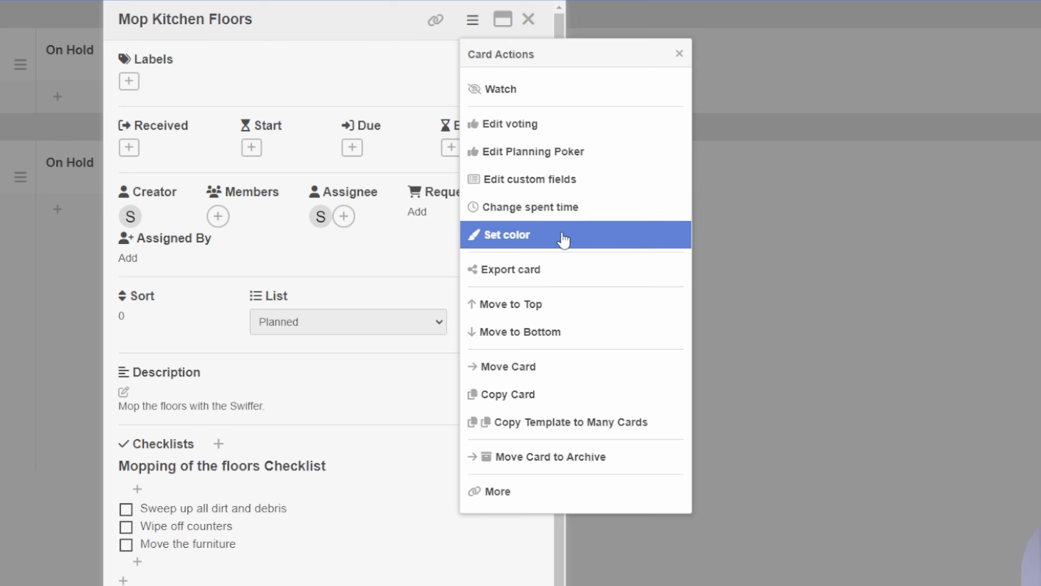
left_click(536, 237)
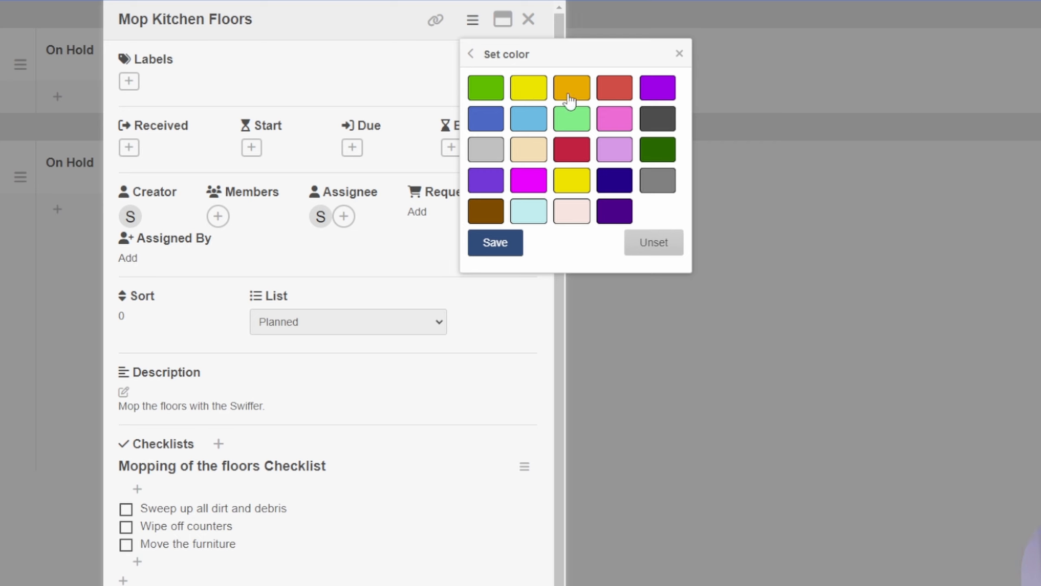
left_click(528, 123)
left_click(501, 248)
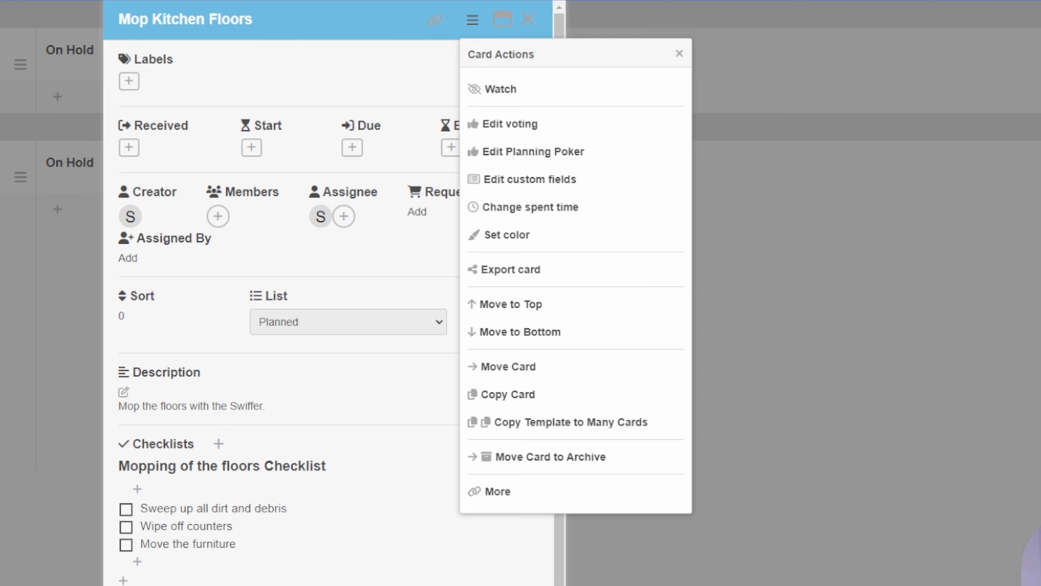
left_click(930, 333)
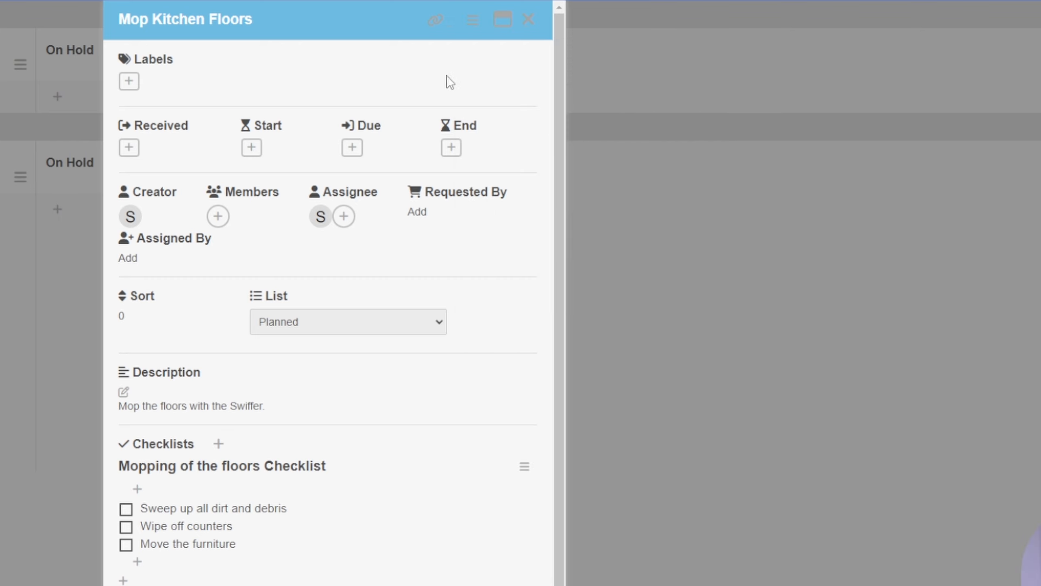
left_click(529, 25)
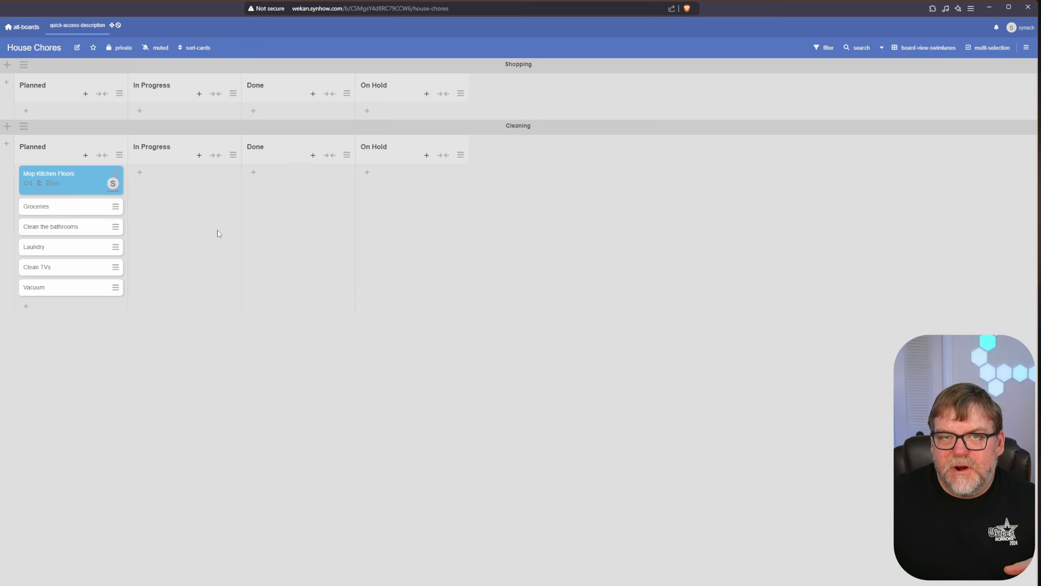
- Colour the Groceries card peach
left_click(116, 207)
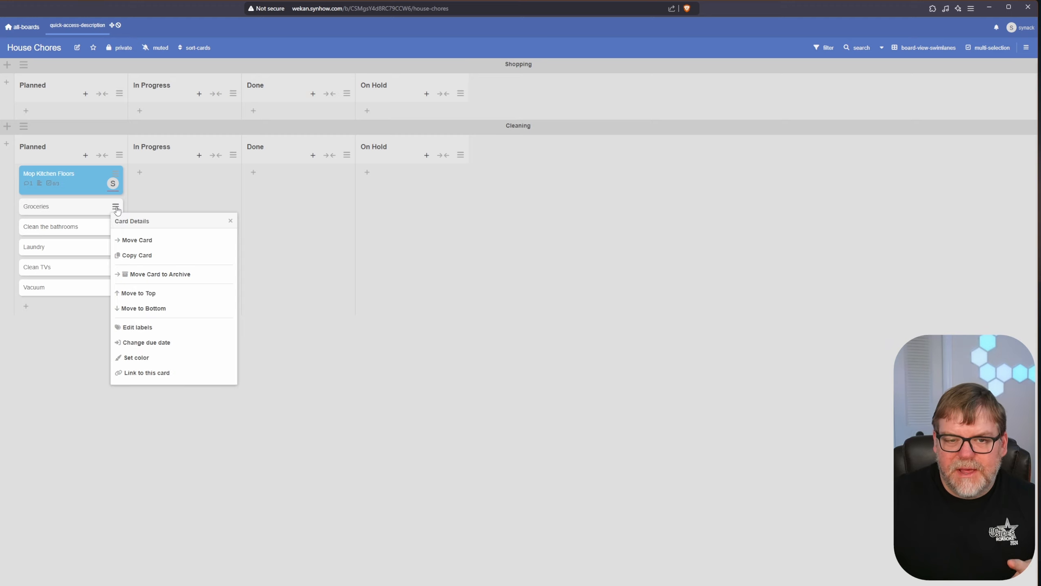
left_click(140, 358)
left_click(148, 273)
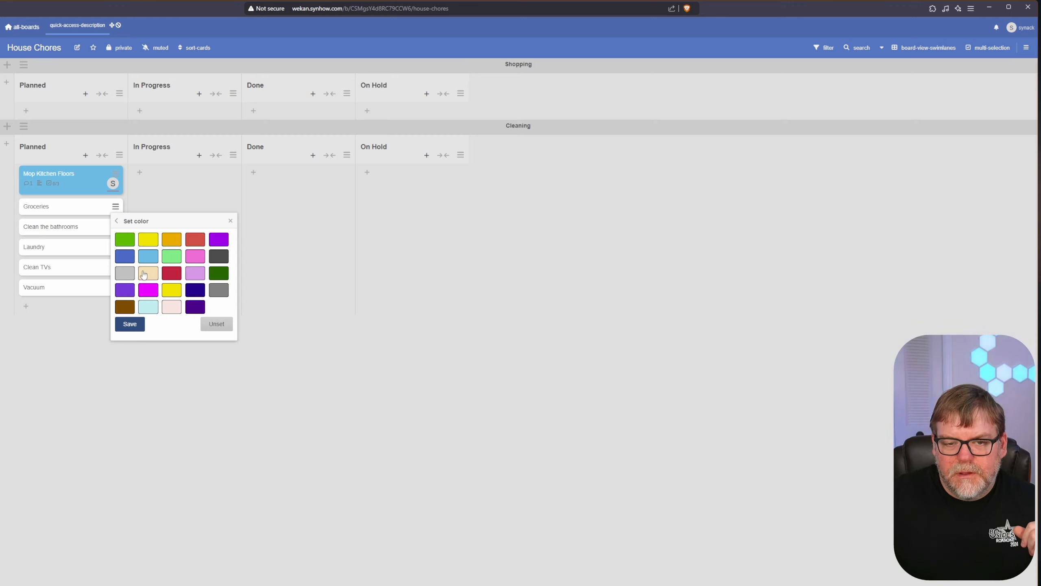
left_click(129, 324)
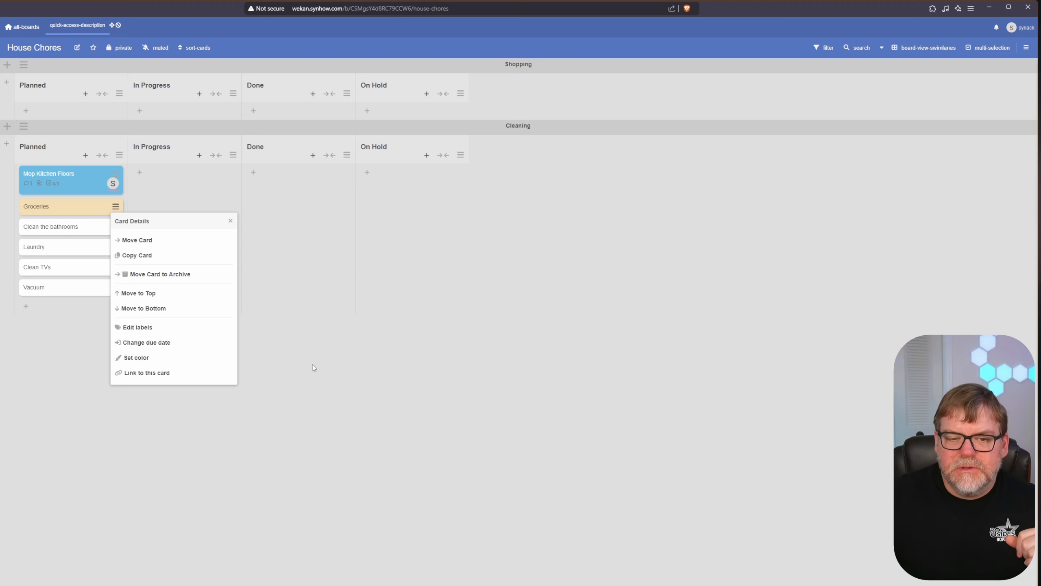
left_click(383, 377)
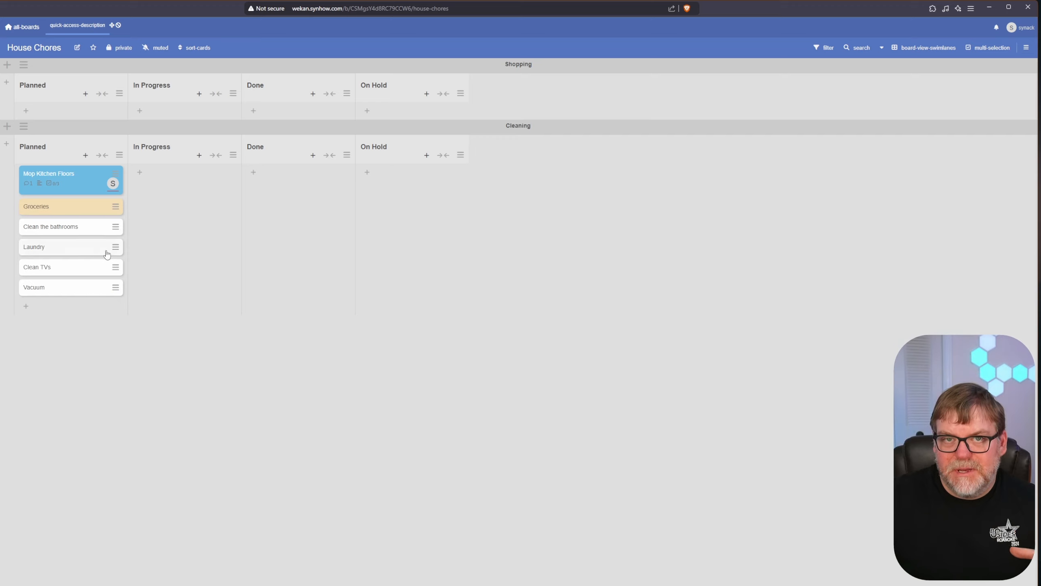
- Set the Clean the bathrooms card's due date to 09/02/2024
left_click(116, 230)
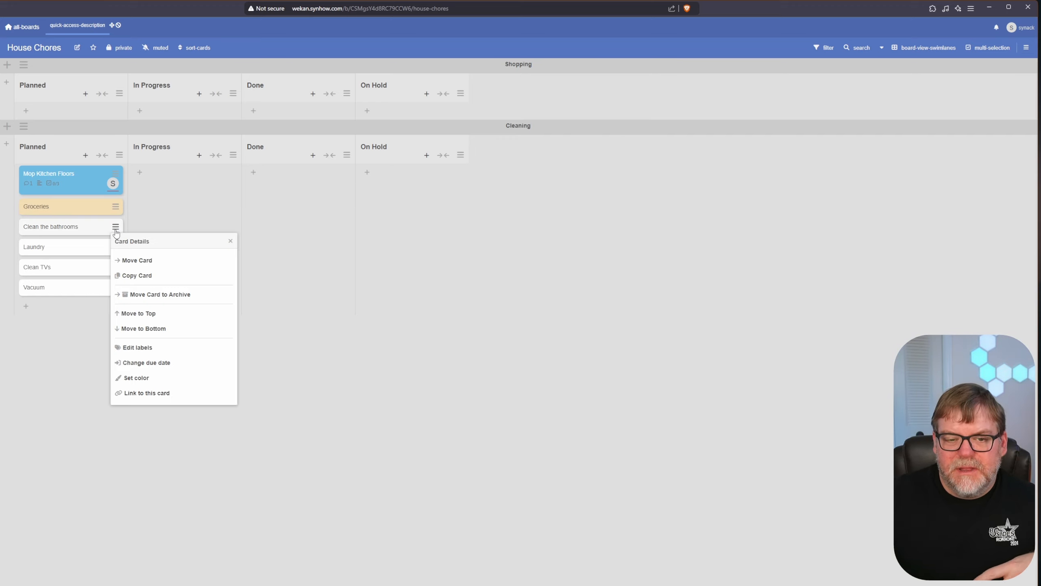
left_click(146, 363)
left_click(150, 330)
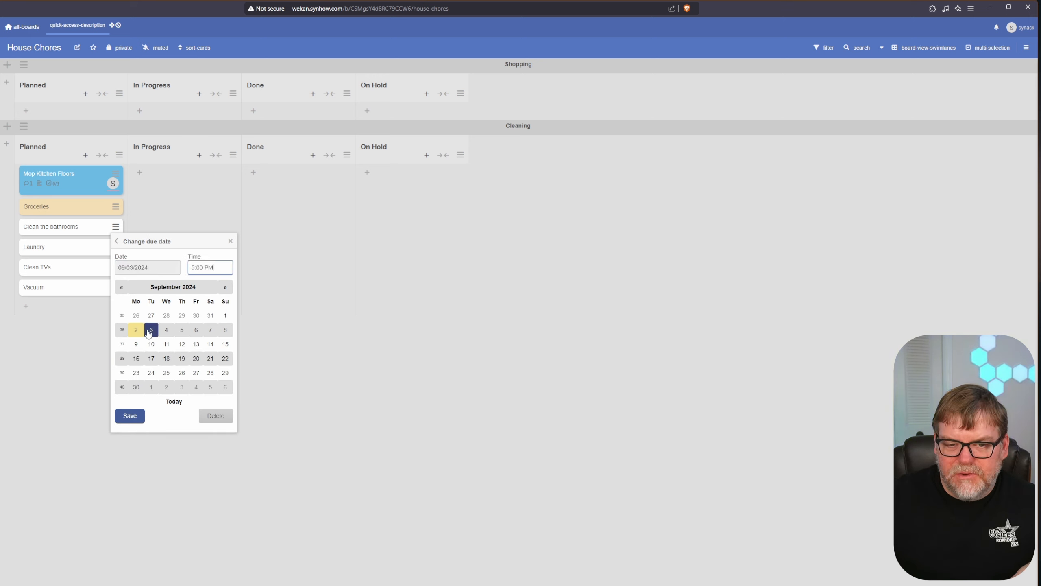
left_click(136, 330)
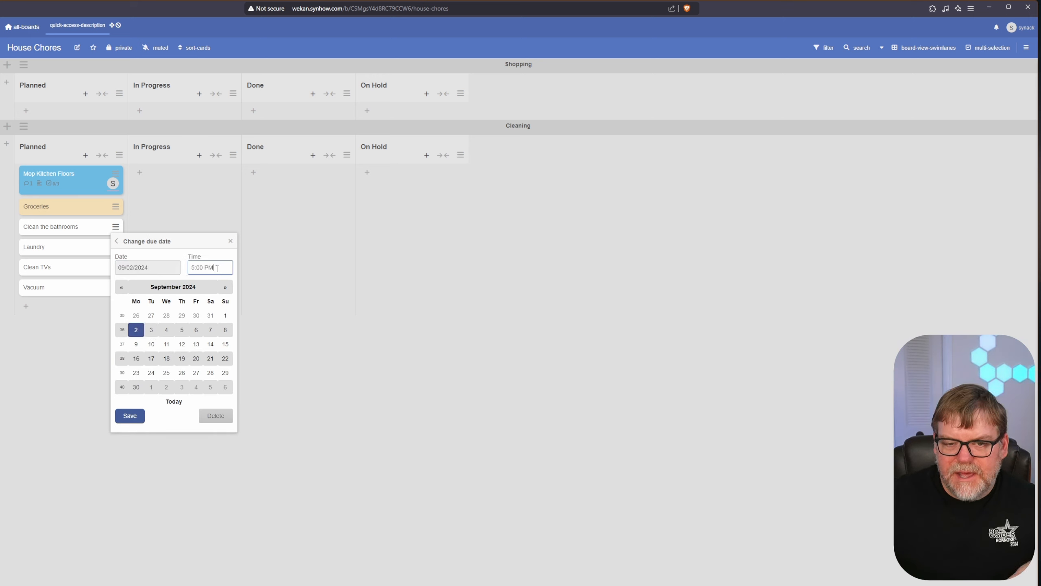
left_click(129, 416)
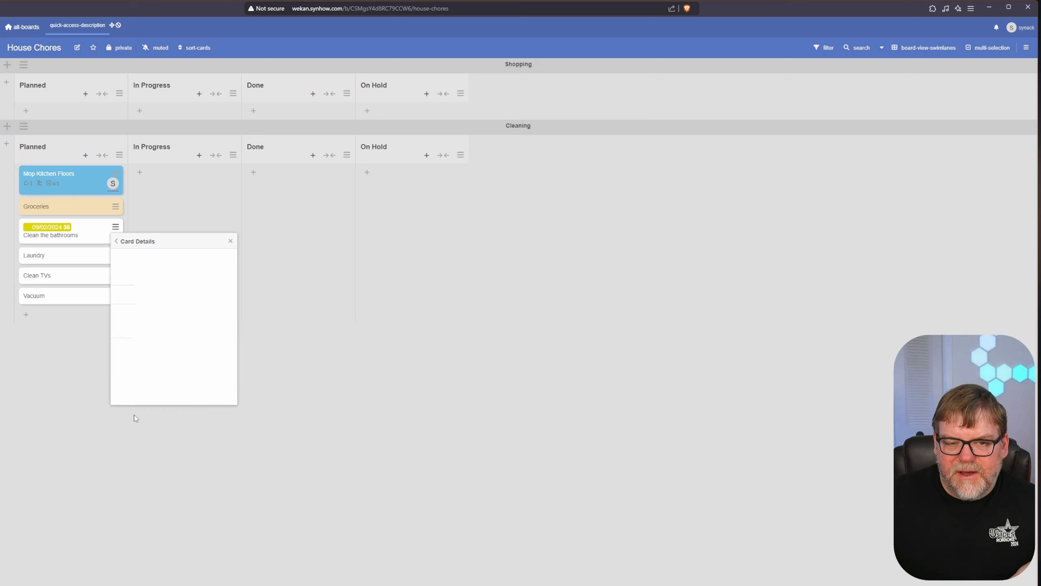
left_click(352, 316)
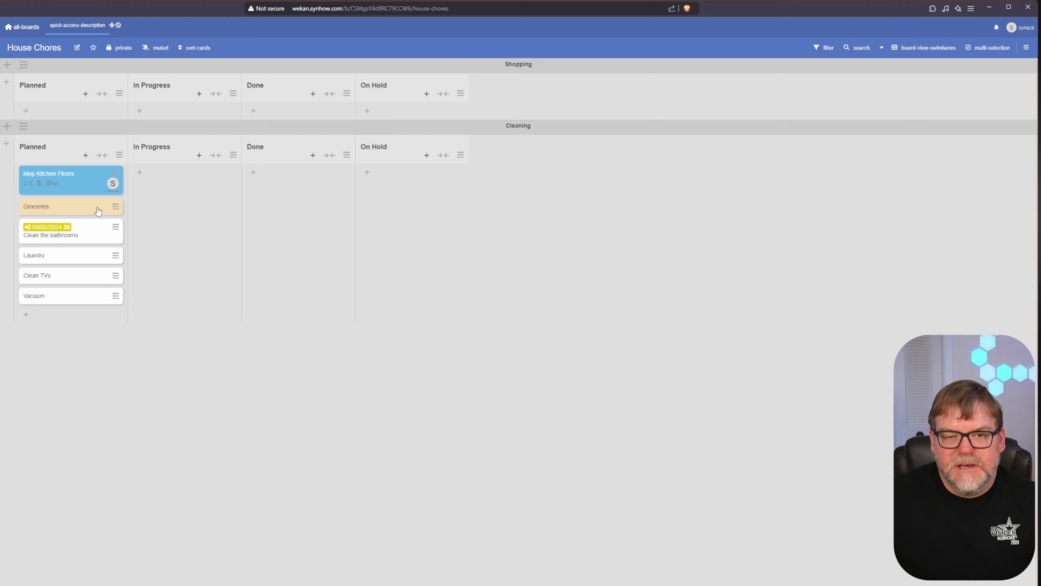
- Colour the In Progress list light green
left_click(233, 156)
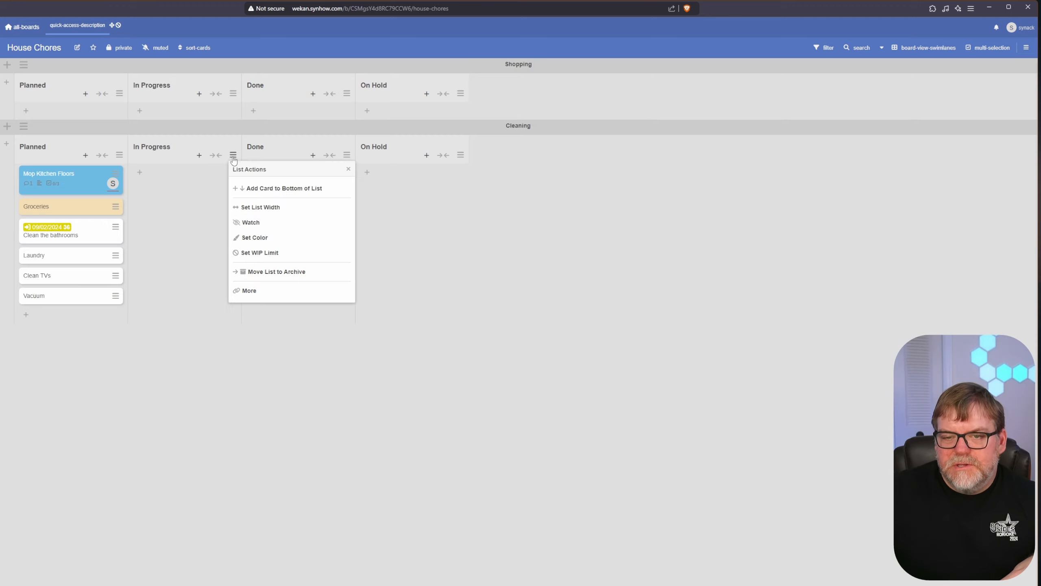
left_click(282, 222)
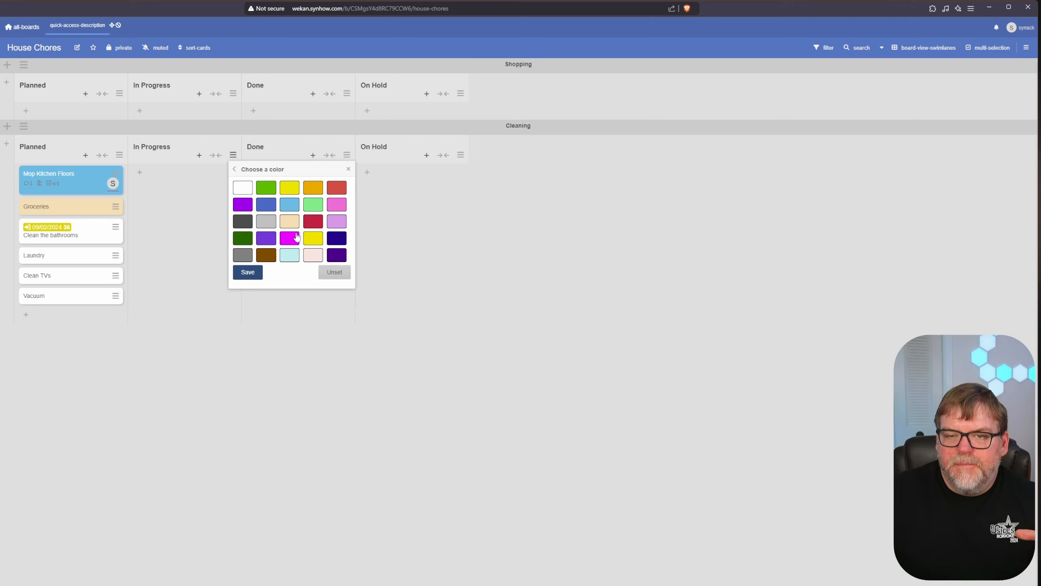
left_click(313, 204)
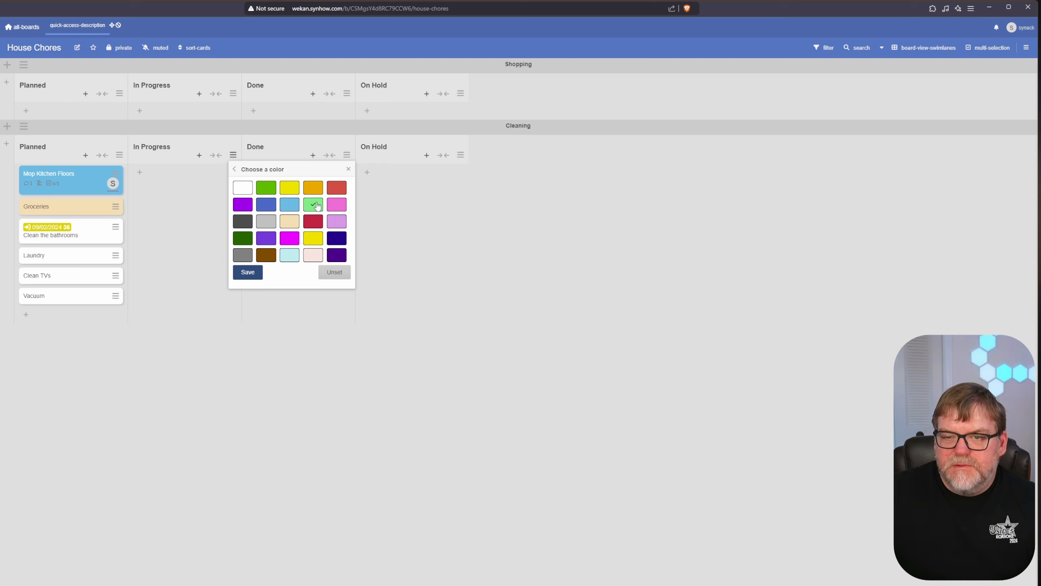
left_click(248, 272)
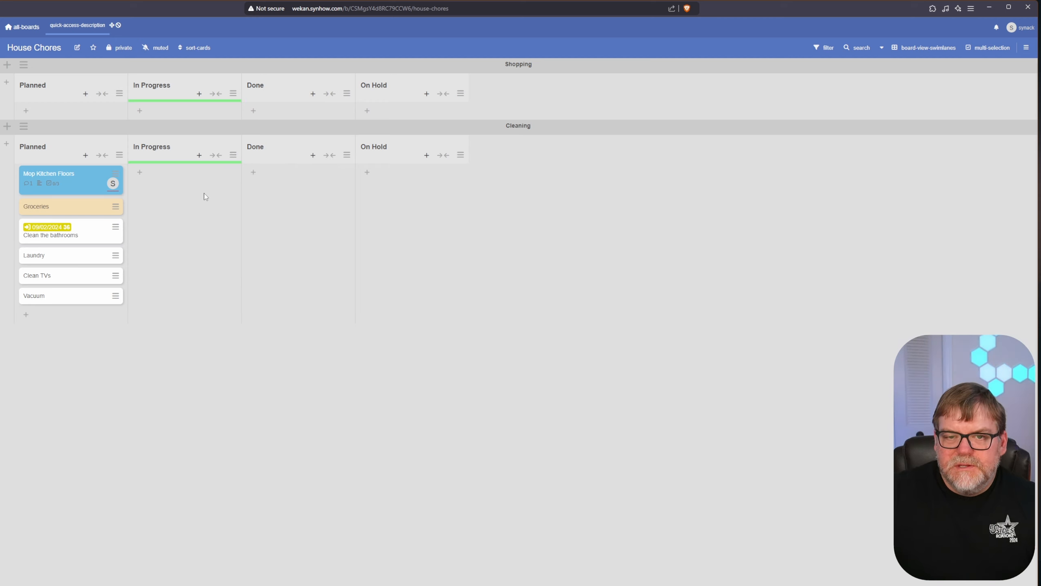
- Colour the Done list light cyan and bring up the On Hold list's colour options
left_click(346, 155)
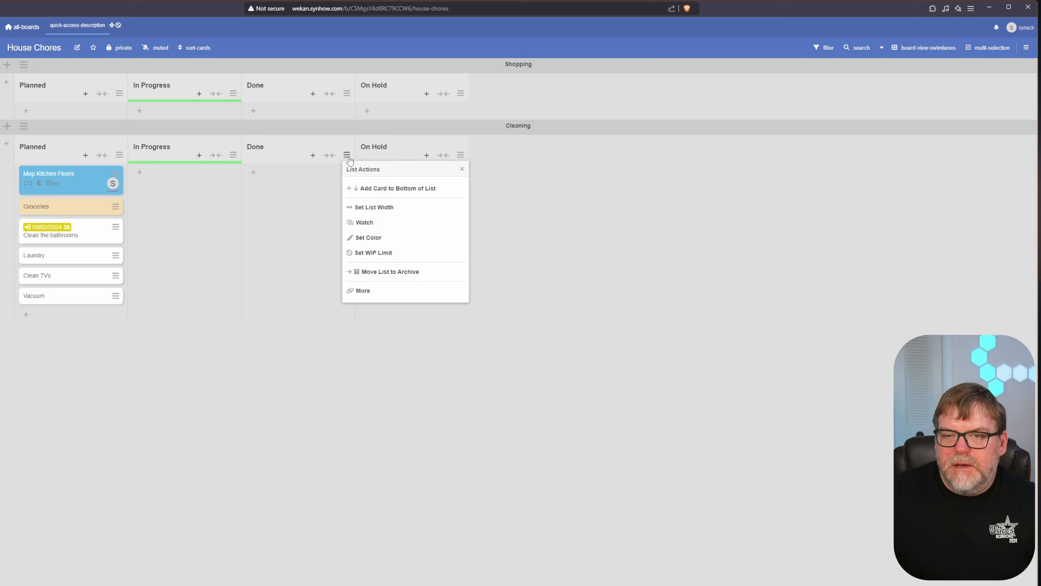
left_click(375, 237)
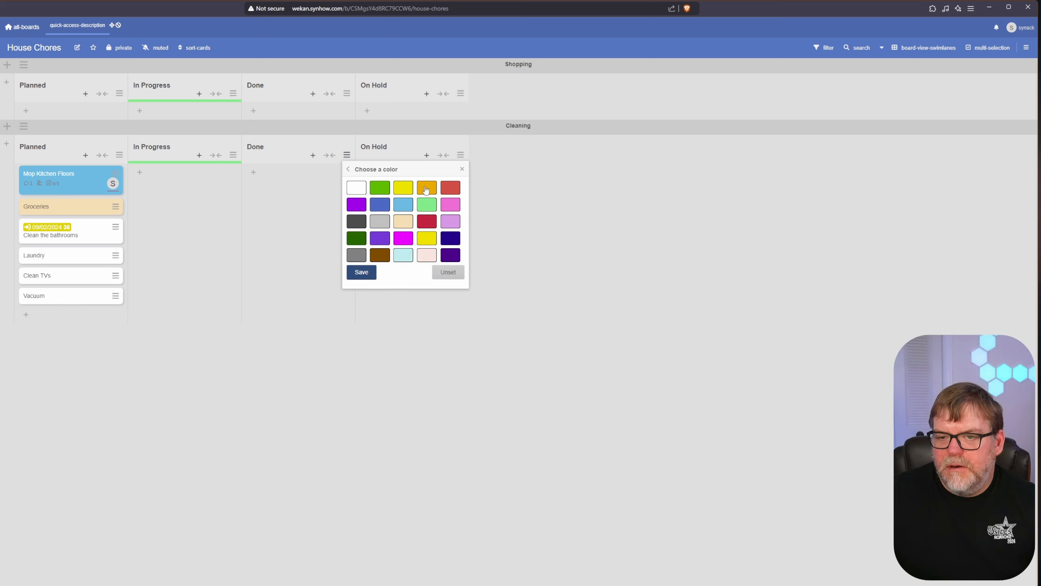
left_click(403, 255)
left_click(362, 273)
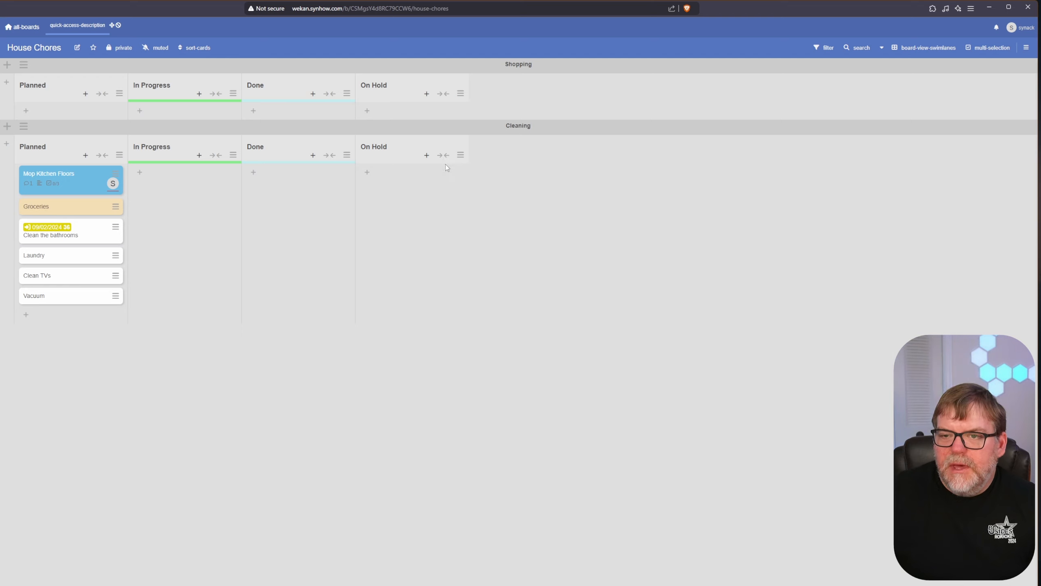
left_click(461, 159)
left_click(504, 237)
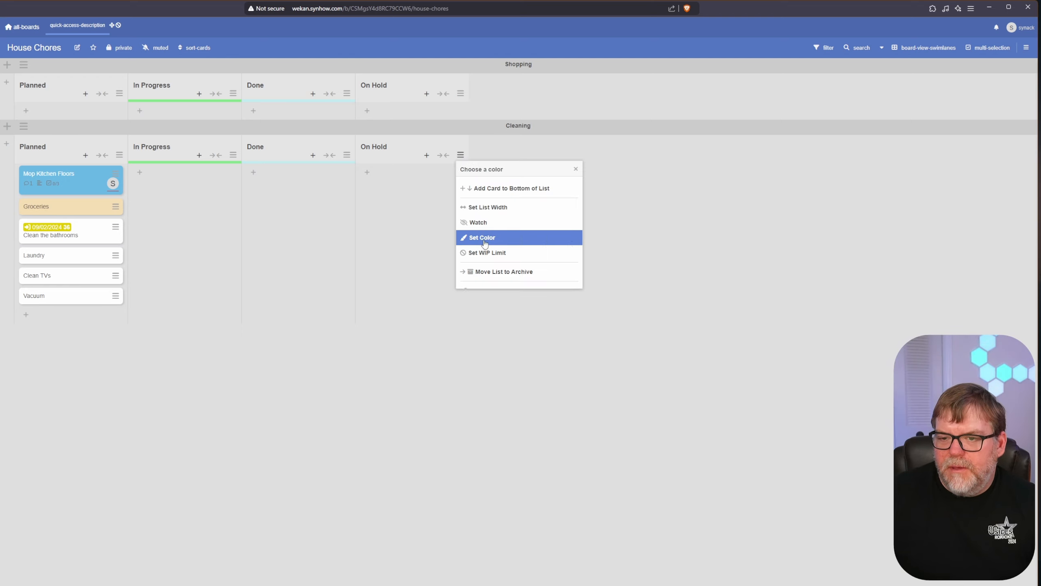
- Save red as the On Hold list's colour
left_click(563, 187)
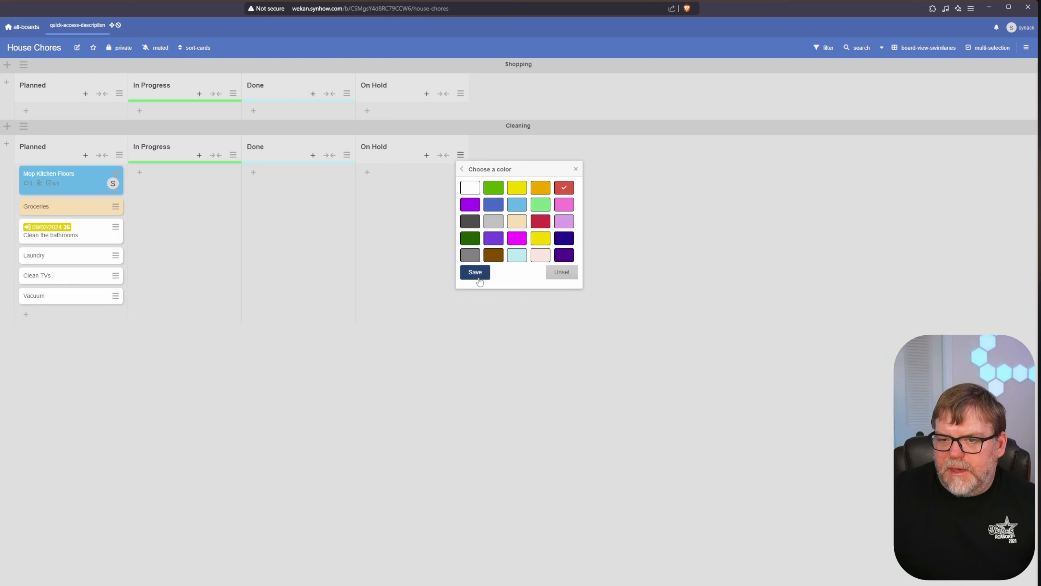
left_click(475, 272)
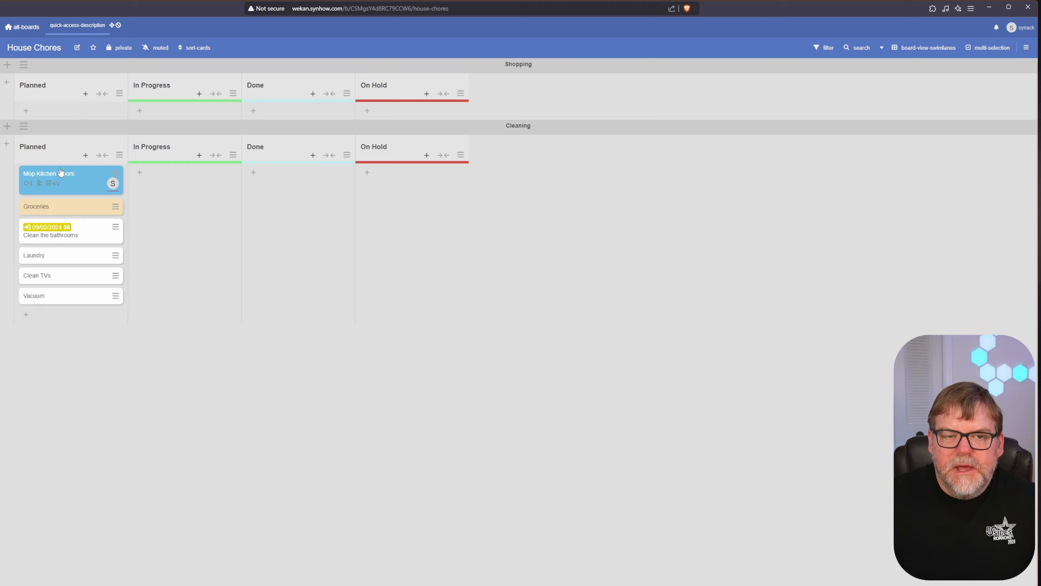
- Move Mop Kitchen Floors into In Progress, review its details, then drag Groceries to Shopping's Planned list
left_click_drag(44, 176, 155, 188)
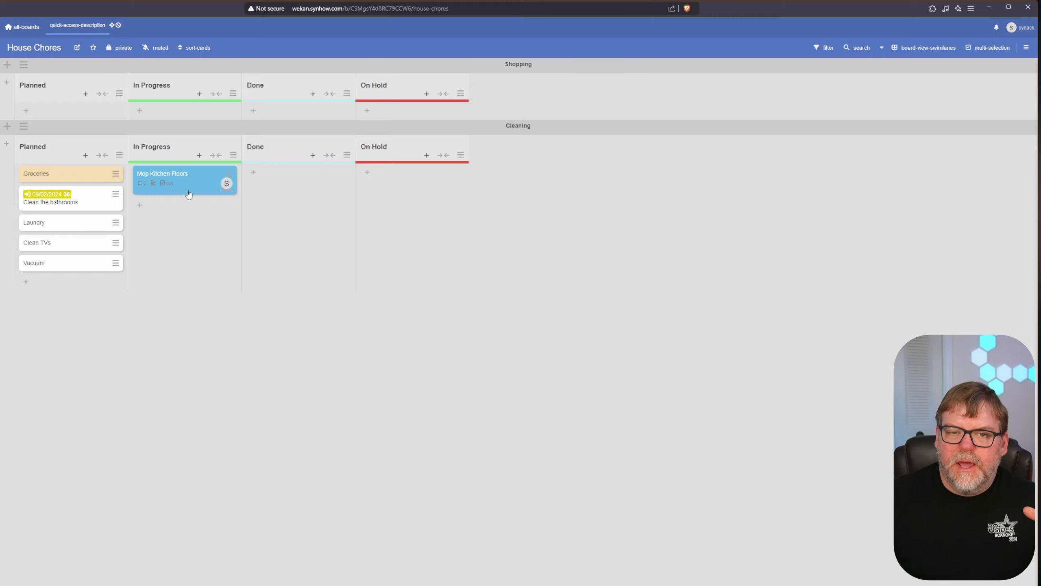
left_click(191, 177)
scroll(473, 388, "down", 4)
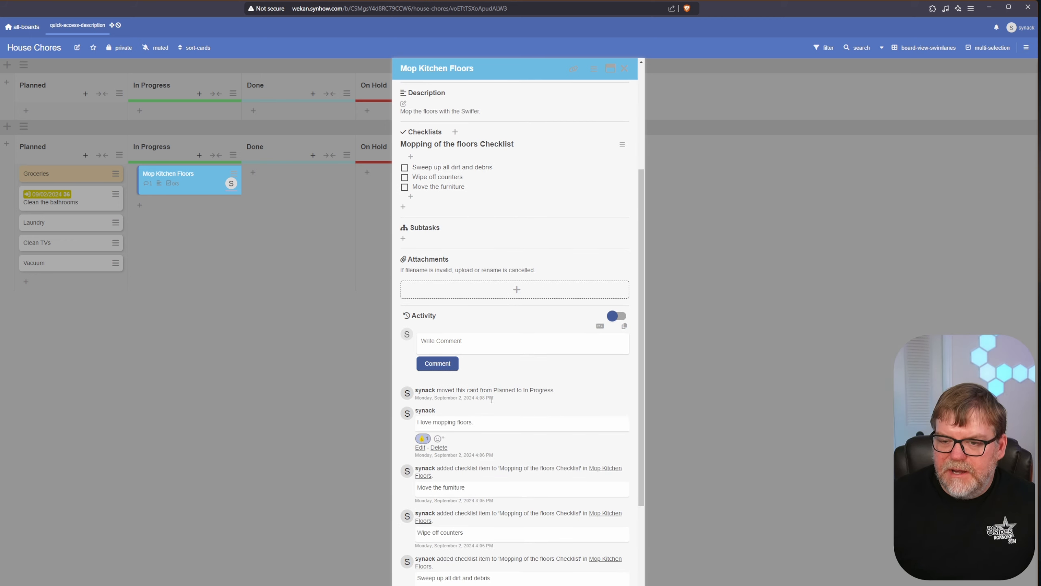
left_click(289, 319)
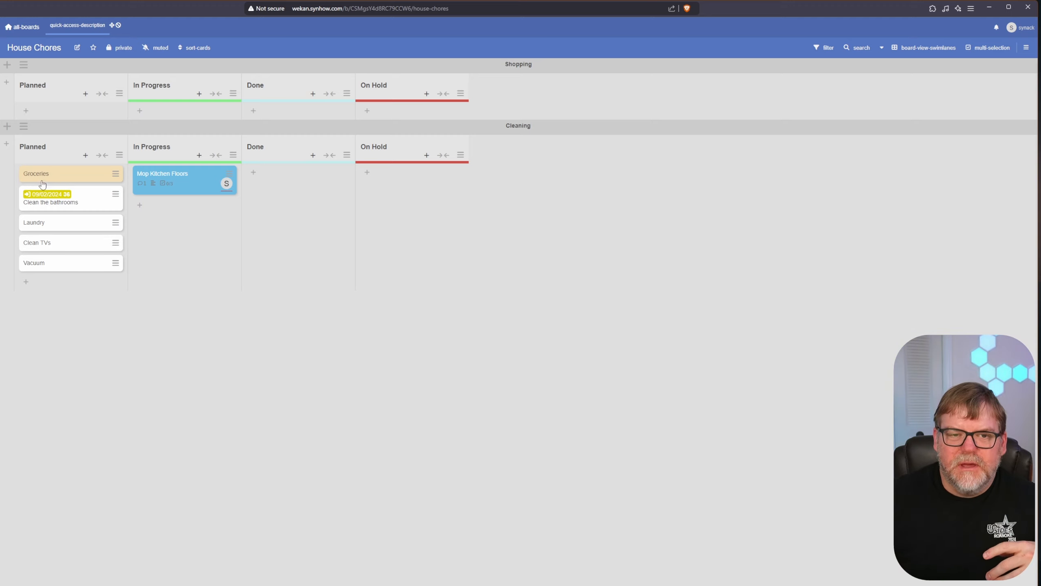
left_click_drag(48, 176, 51, 109)
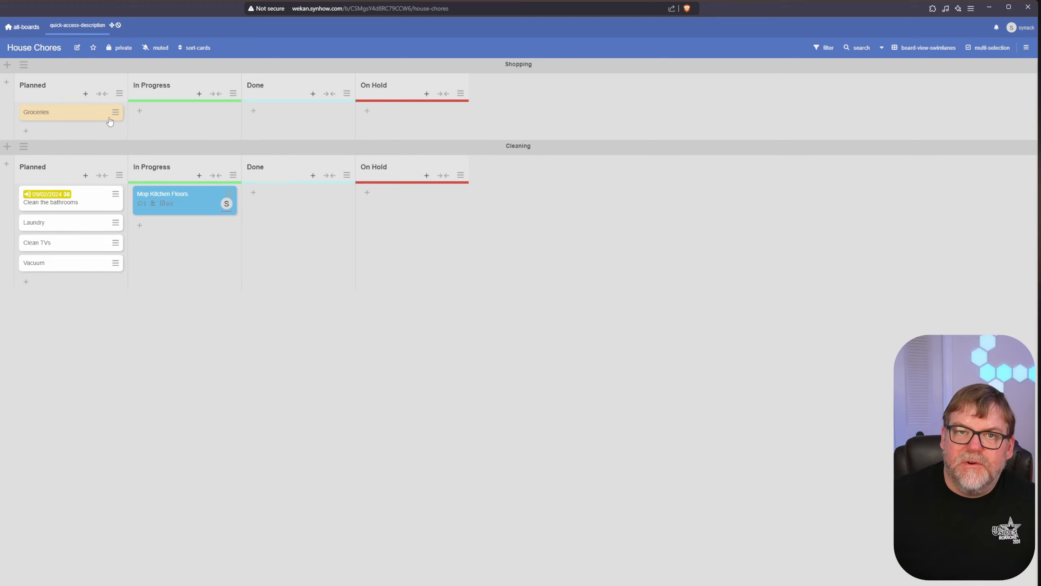
- Check Groceries, move Clean the bathrooms to In Progress and Laundry to Done's top, then return to all boards
left_click(57, 114)
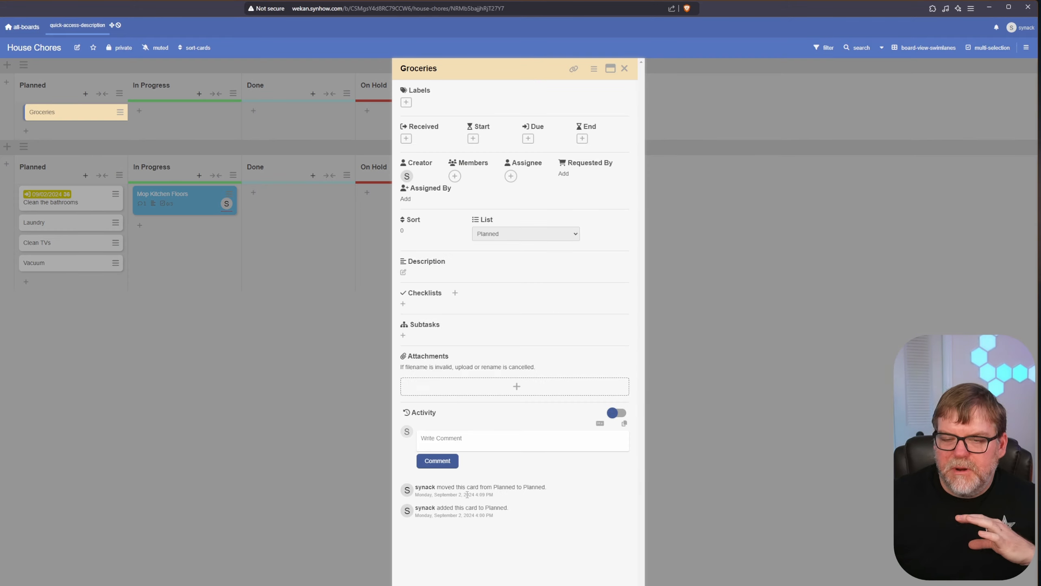
left_click(377, 466)
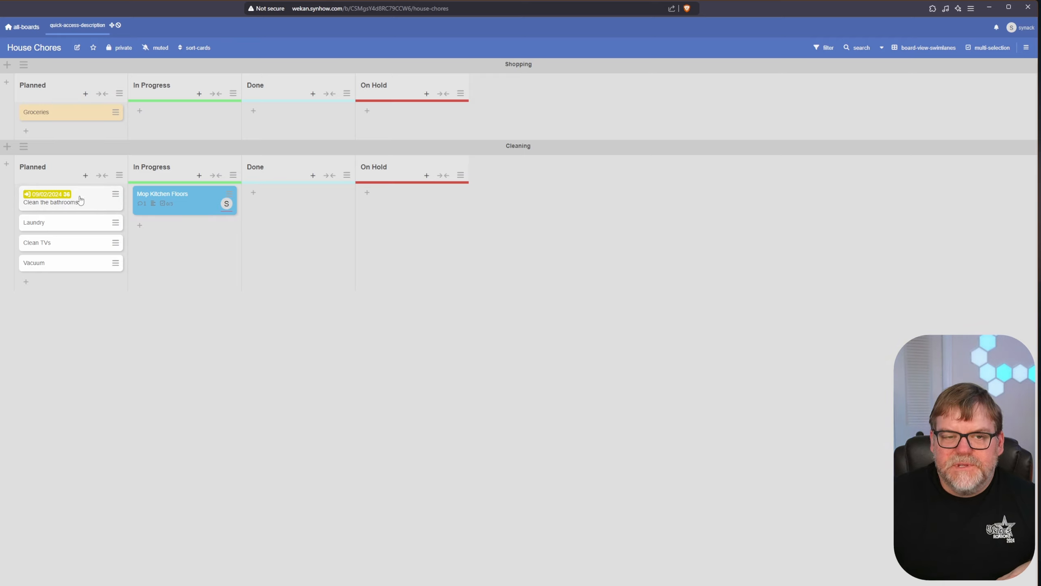
left_click_drag(81, 200, 186, 235)
left_click_drag(76, 198, 287, 205)
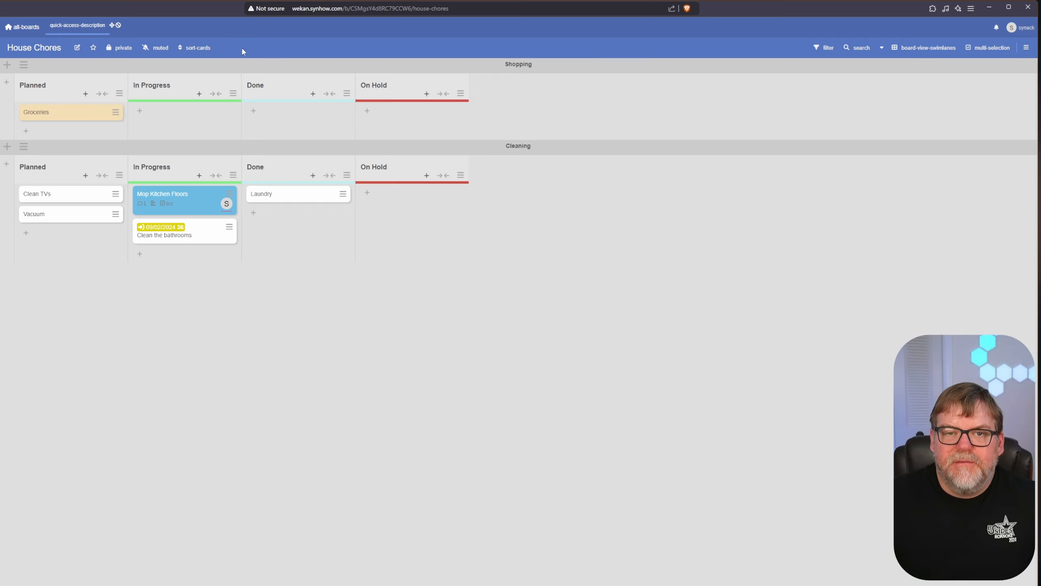
left_click(25, 29)
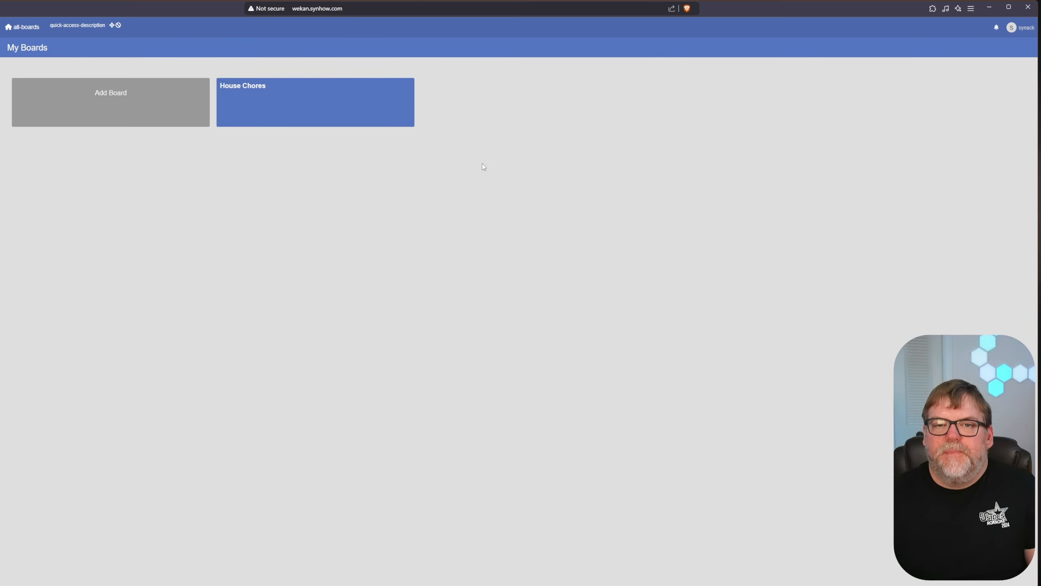
- Reopen the House Chores board from the My Boards page
left_click(363, 122)
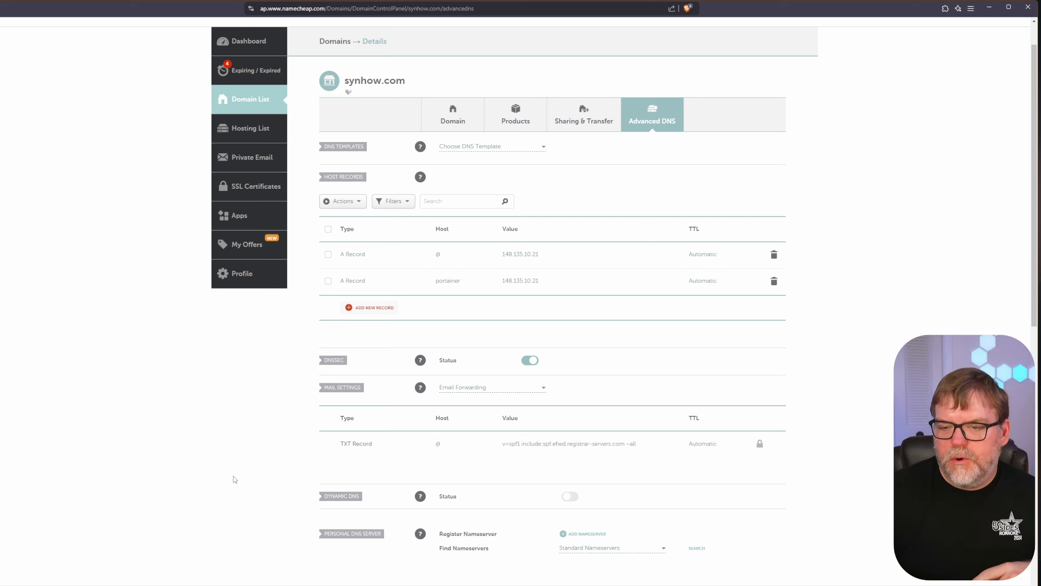
- Add a new A record with host name wekan
mouse_move(420, 360)
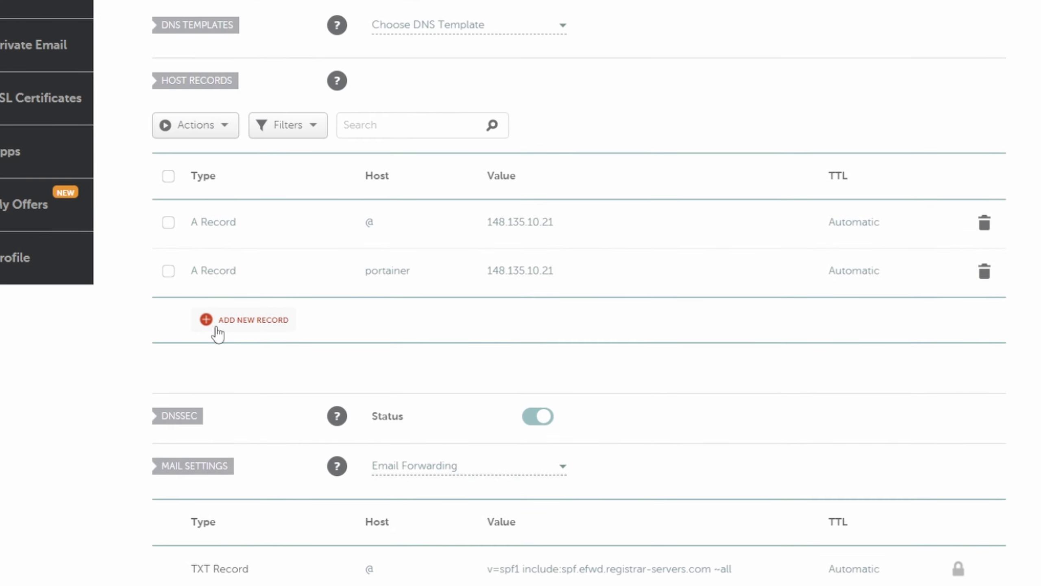
left_click(217, 328)
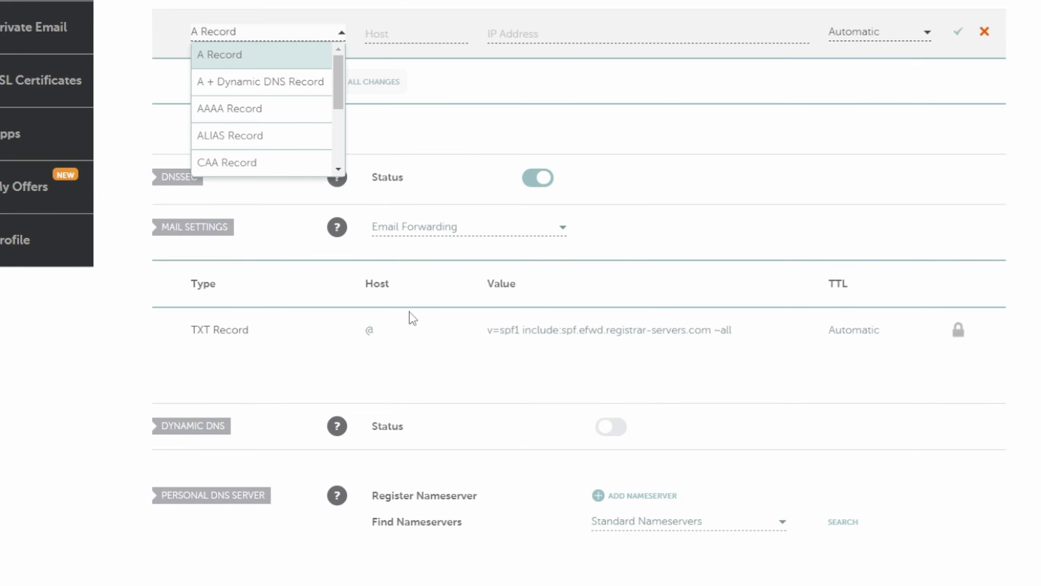
left_click(263, 61)
scroll(451, 254, "up", 5)
left_click(412, 262)
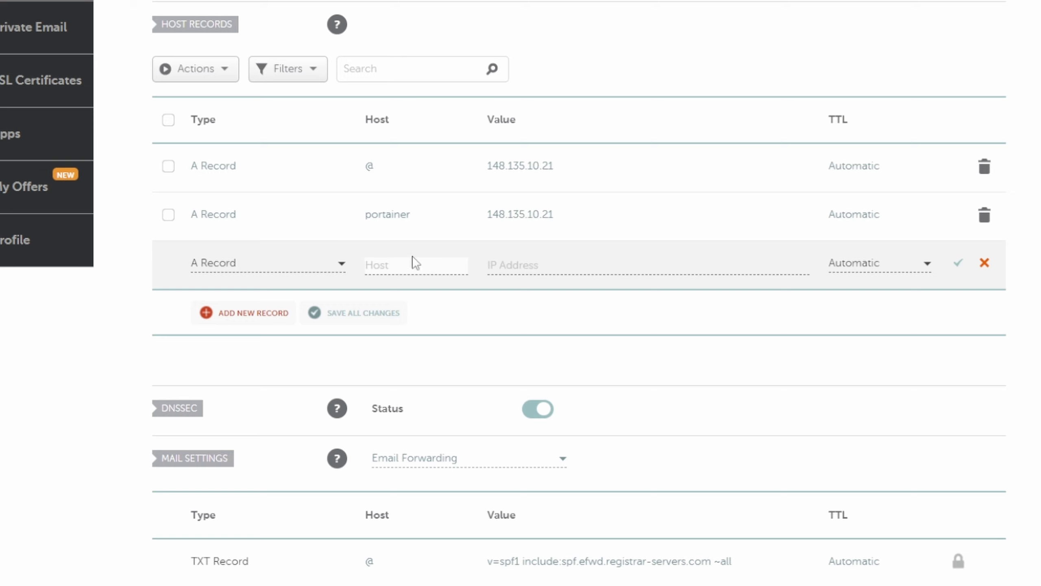
type("wekan")
- Copy 148.135.10.21 from the portainer record into the wekan record's value and save all changes
left_click(572, 211)
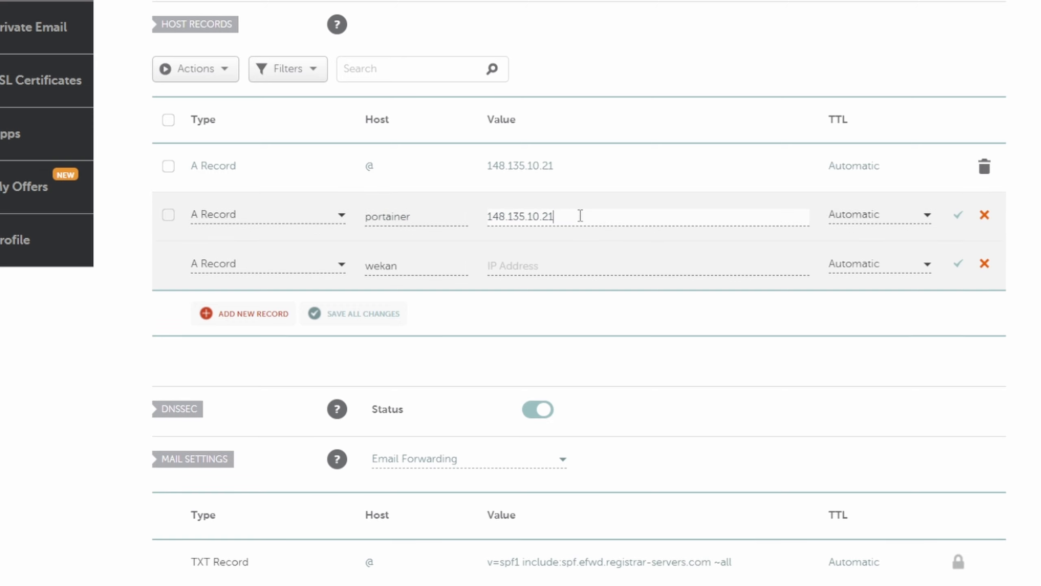
left_click_drag(579, 215, 497, 241)
key("ctrl+c")
left_click(538, 265)
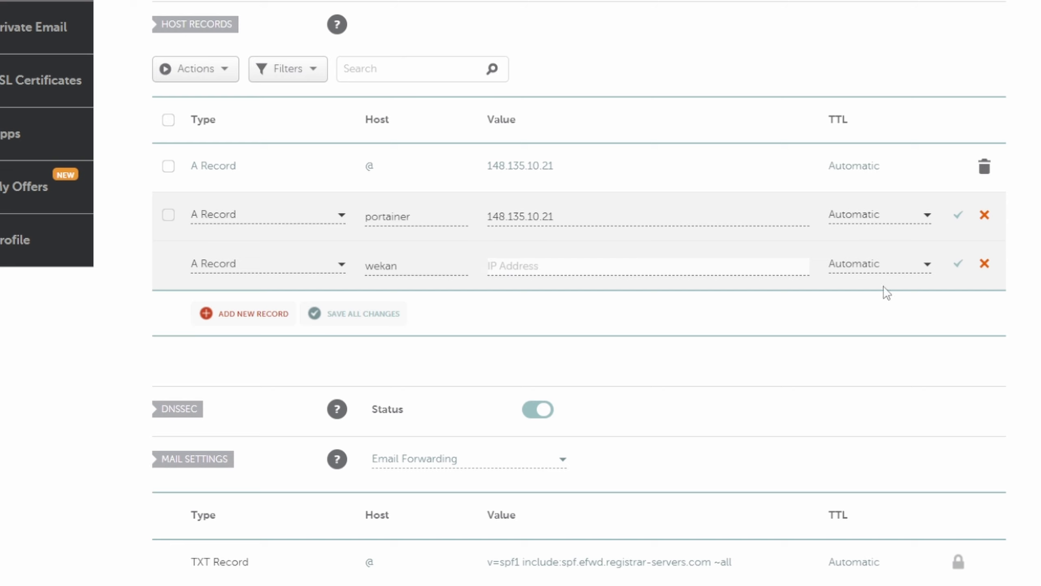
key("ctrl+v")
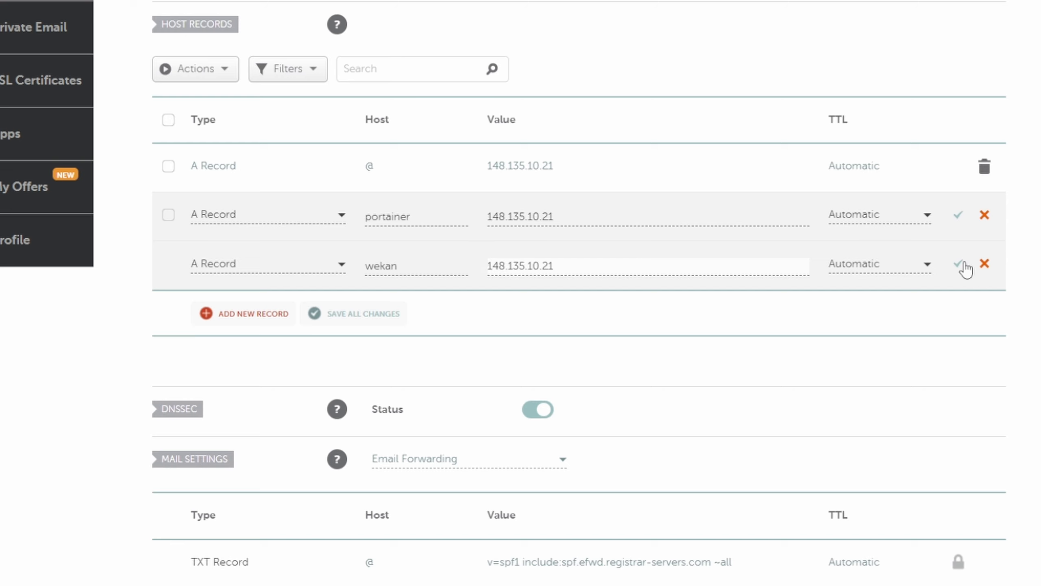
left_click(360, 322)
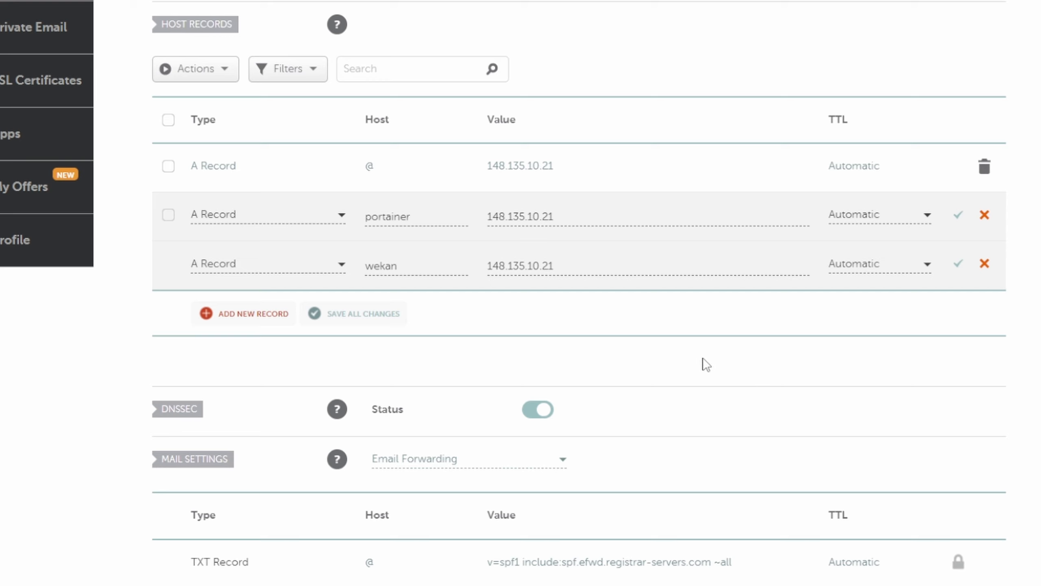
left_click(368, 321)
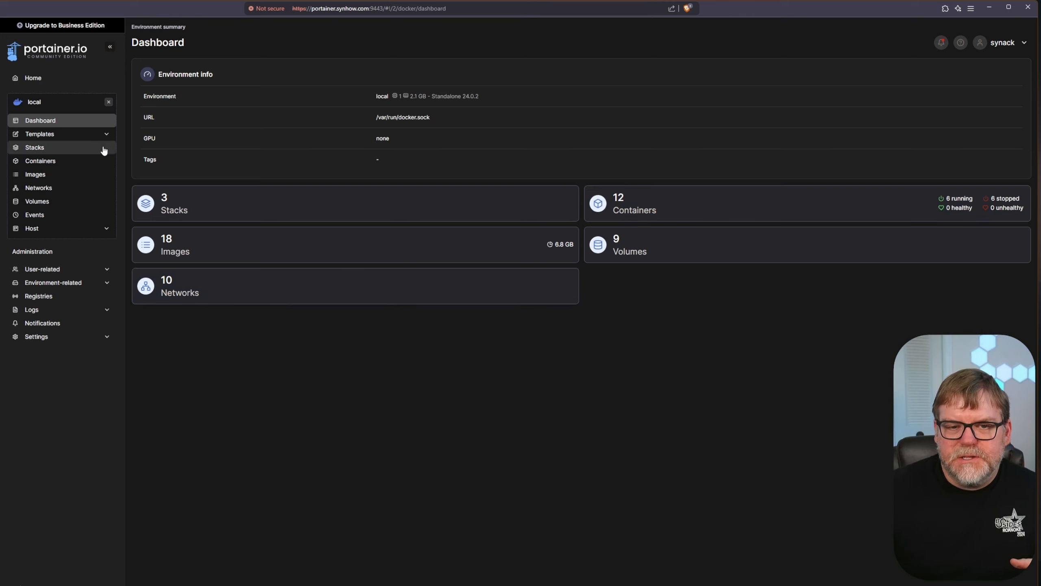
- Open Portainer's Stacks list, then read the usage notes in Wekan's docker-compose.yml on GitHub
left_click(214, 206)
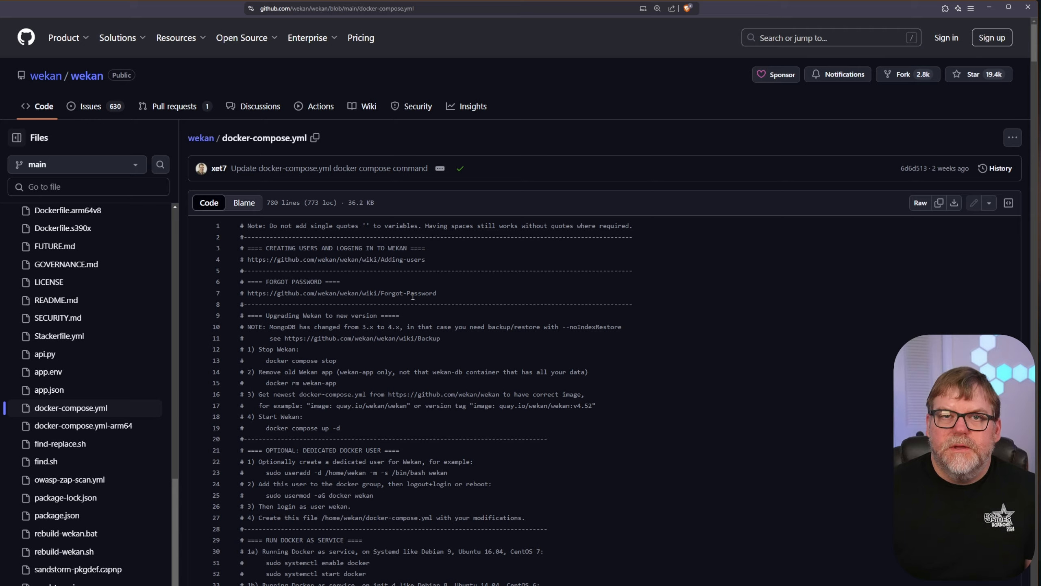
scroll(410, 363, "down", 5)
scroll(410, 363, "down", 15)
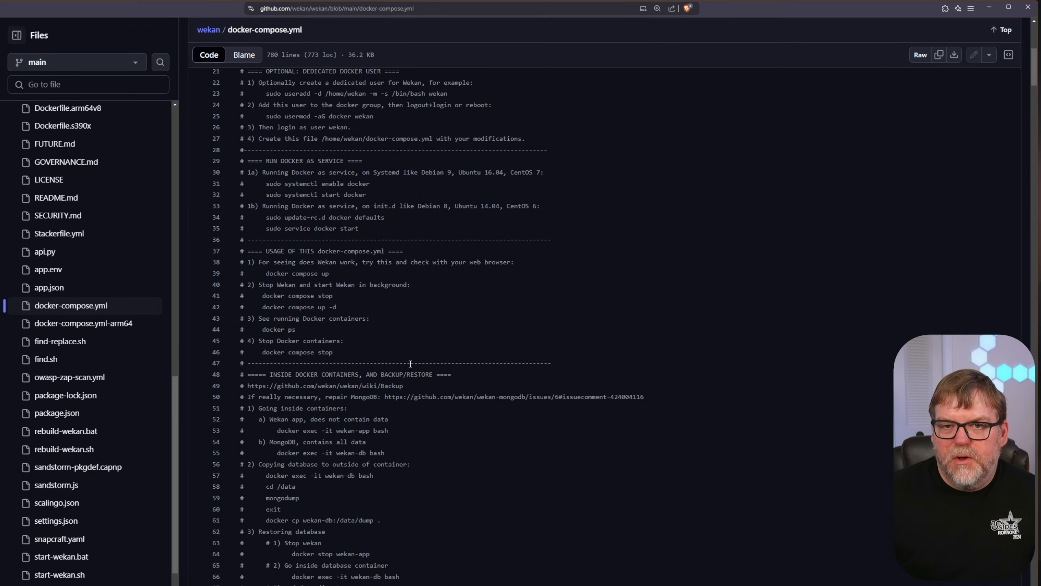
scroll(424, 369, "down", 18)
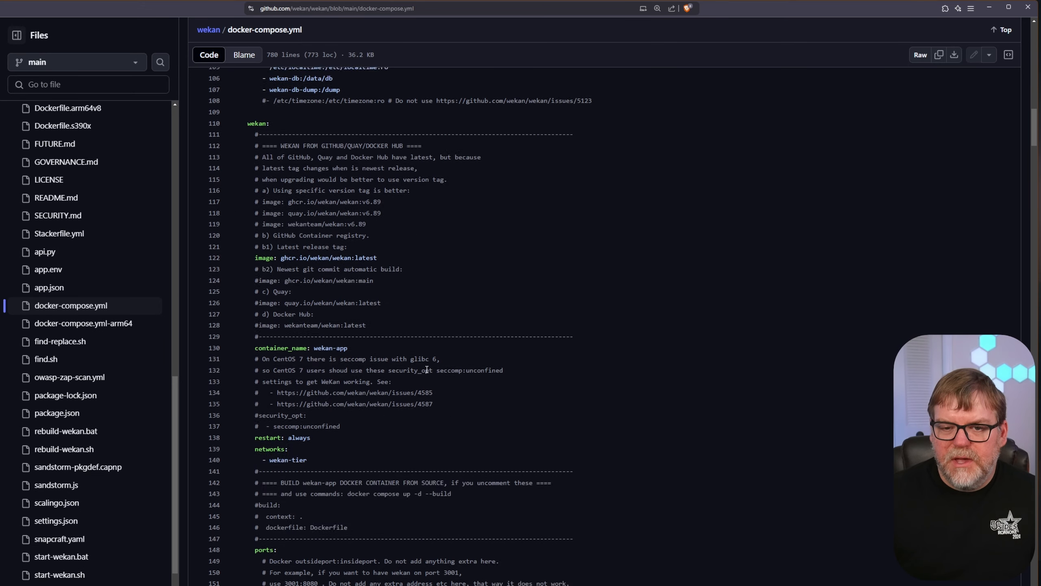
scroll(431, 374, "down", 16)
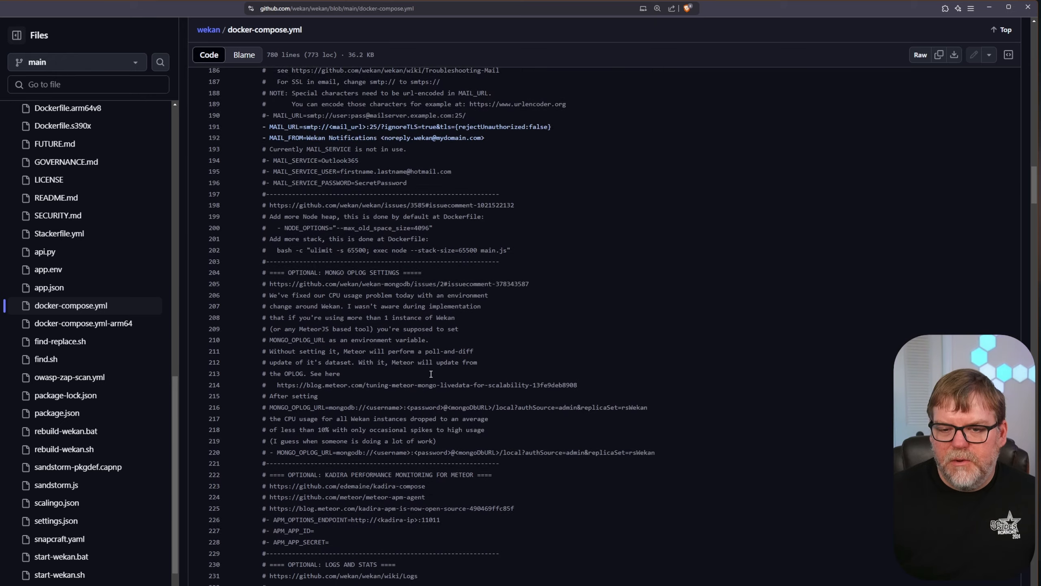
scroll(432, 373, "down", 11)
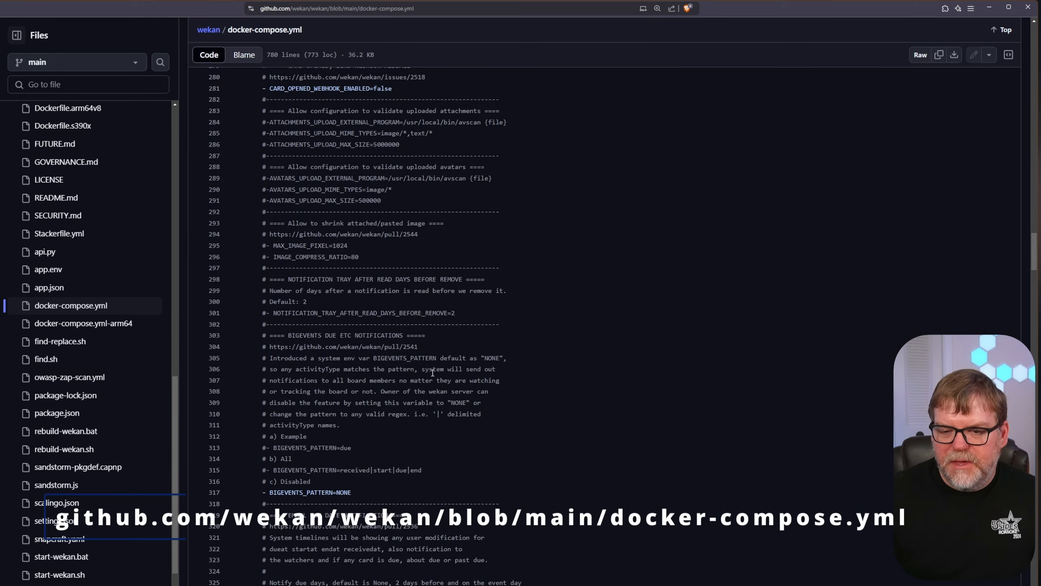
left_click_drag(1034, 267, 1021, 343)
scroll(554, 374, "down", 20)
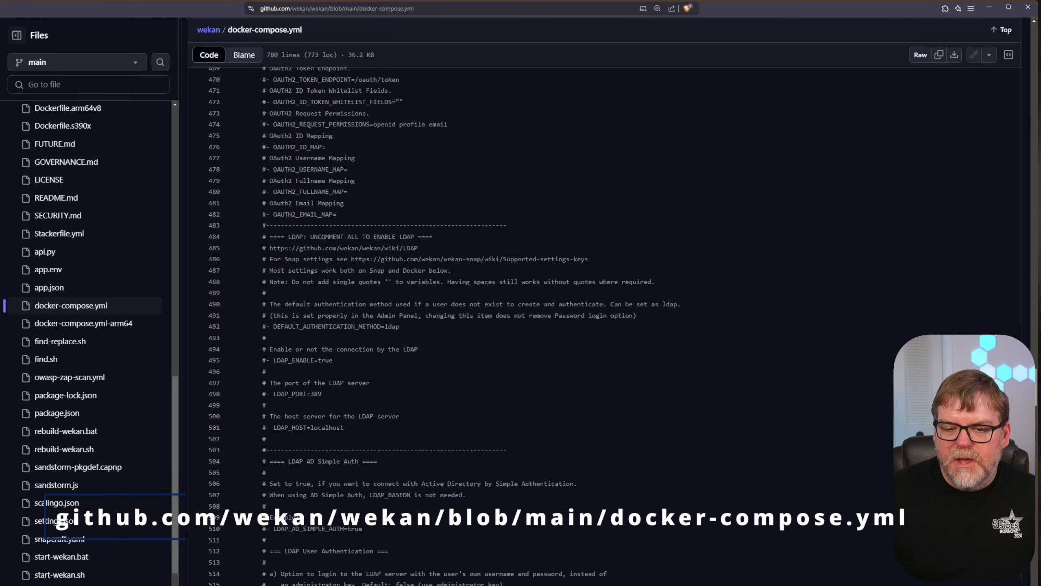
scroll(553, 374, "down", 13)
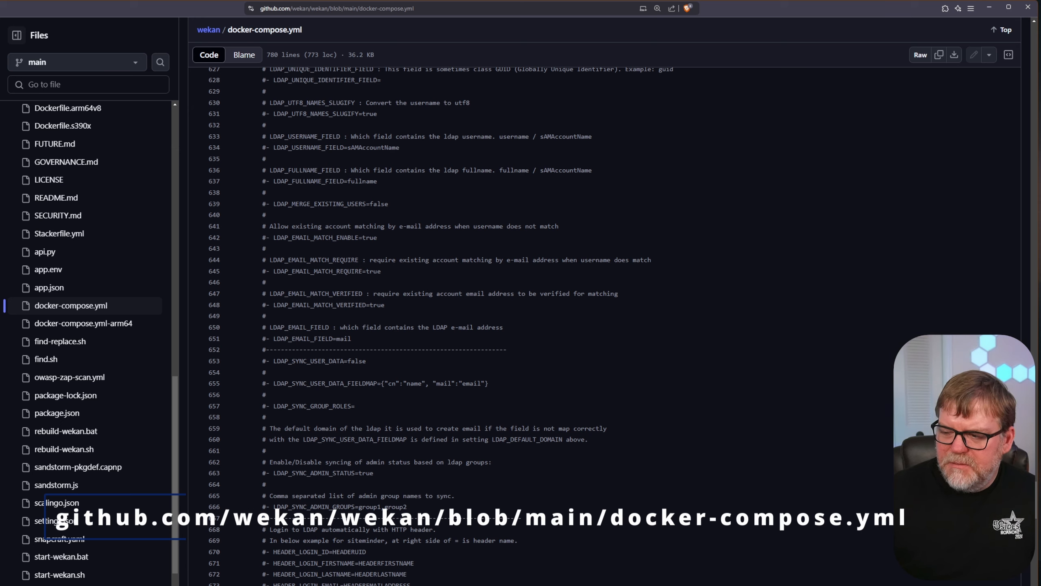
scroll(554, 374, "down", 17)
scroll(609, 377, "up", 4)
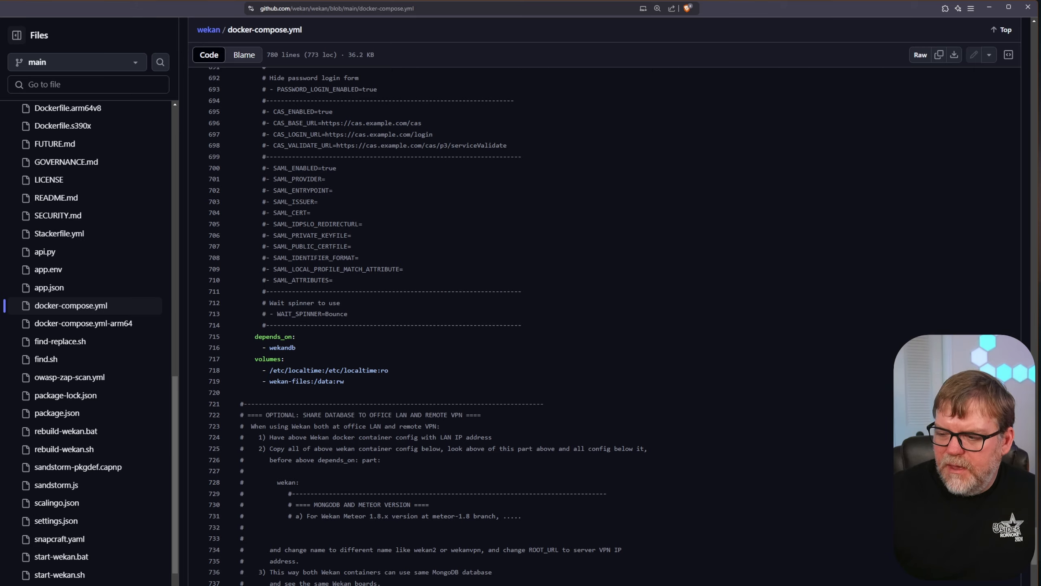
scroll(1033, 572, "down", 8)
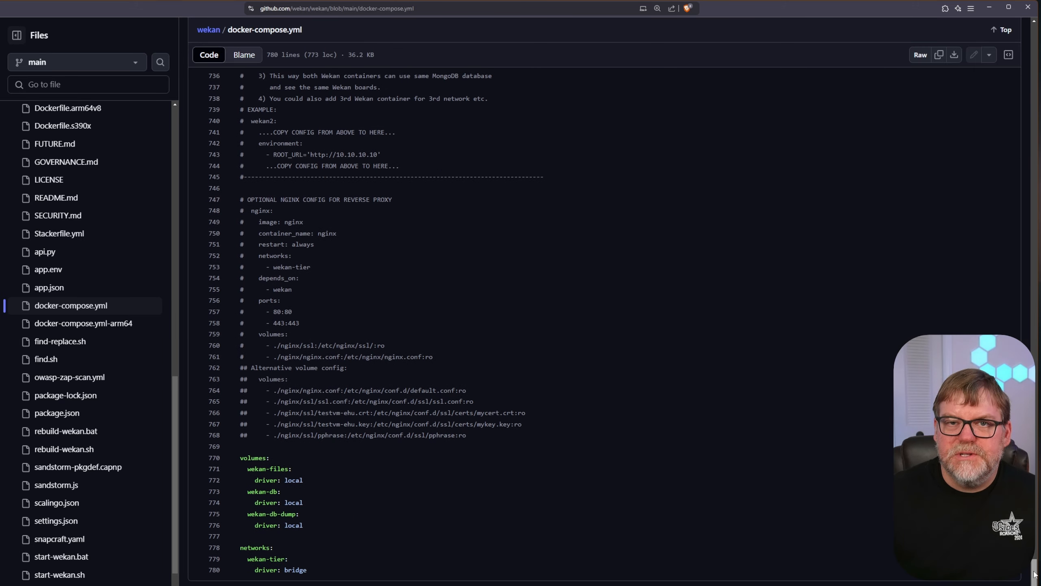
left_click_drag(1033, 572, 1036, 35)
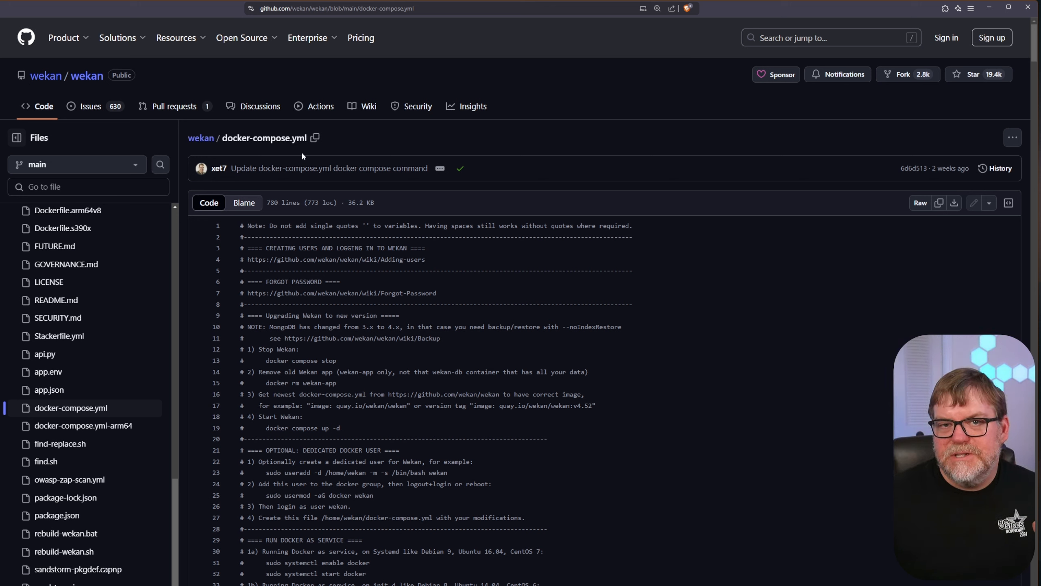
- Browse from github.com/synacktime to SynAck-Time-YouTube's Wekan docker-compose.yml file
key("ctrl+t")
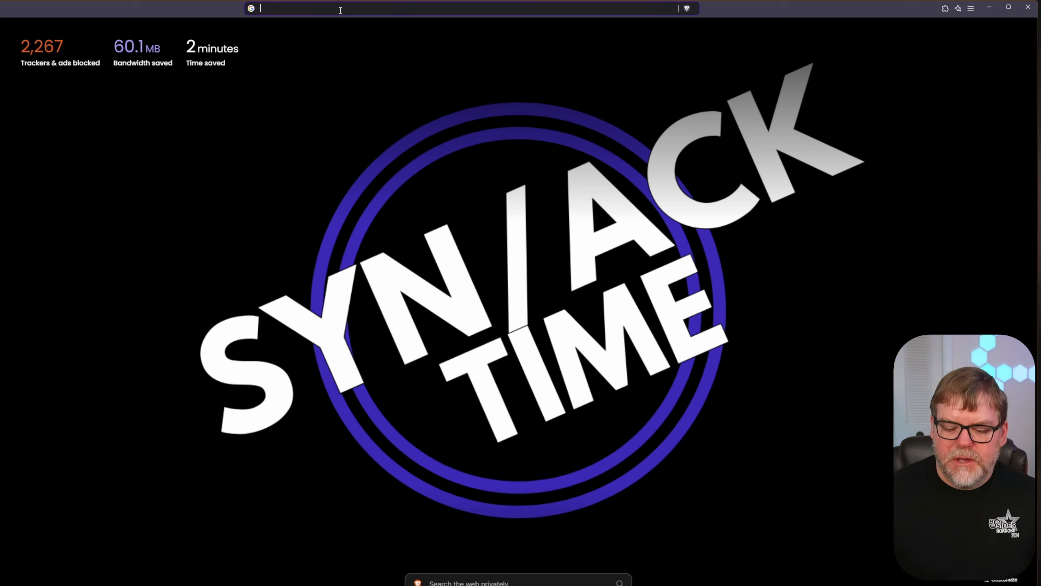
type("github.com")
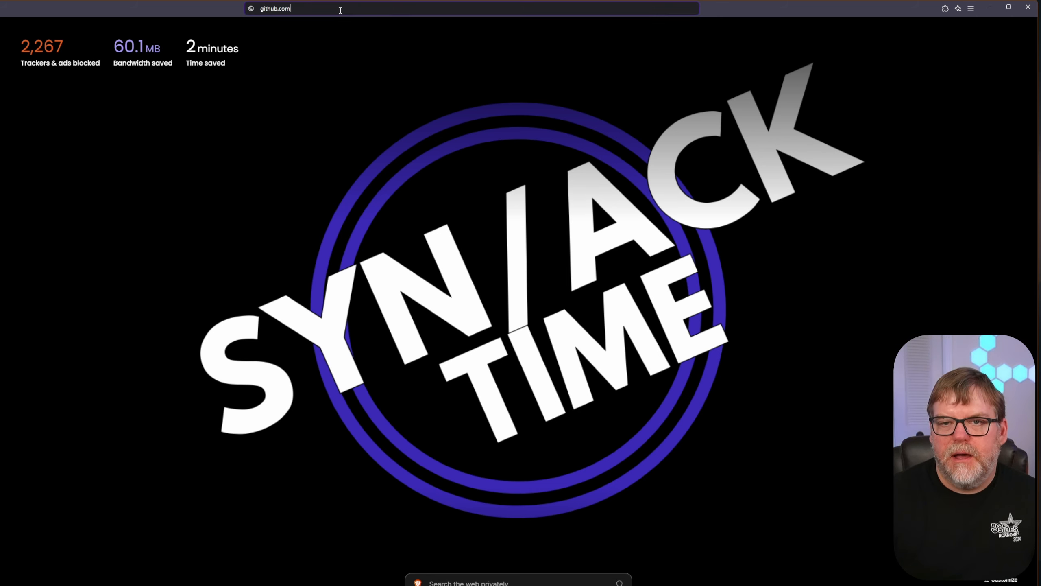
type("/synacktime")
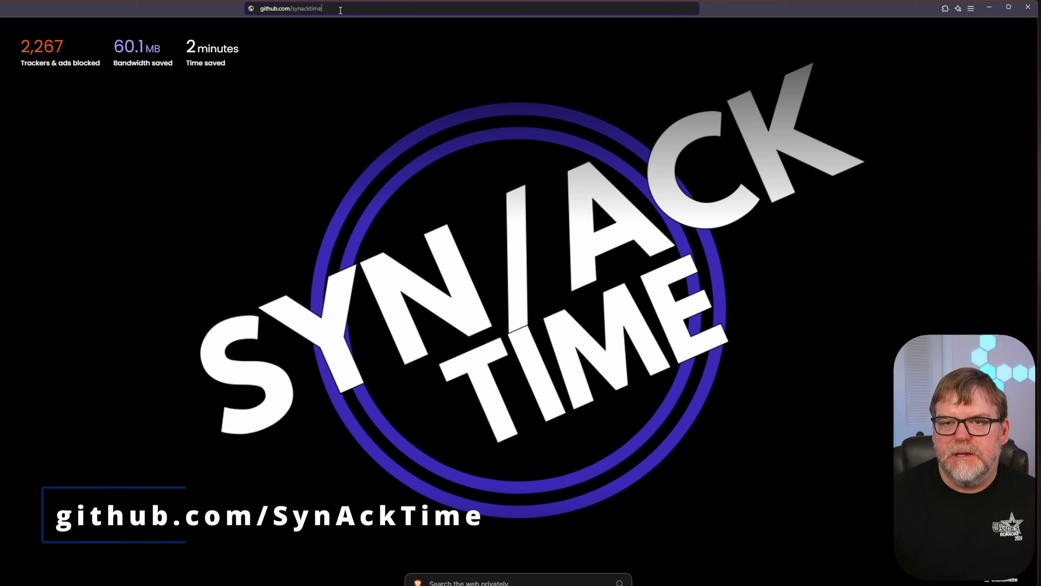
key("Return")
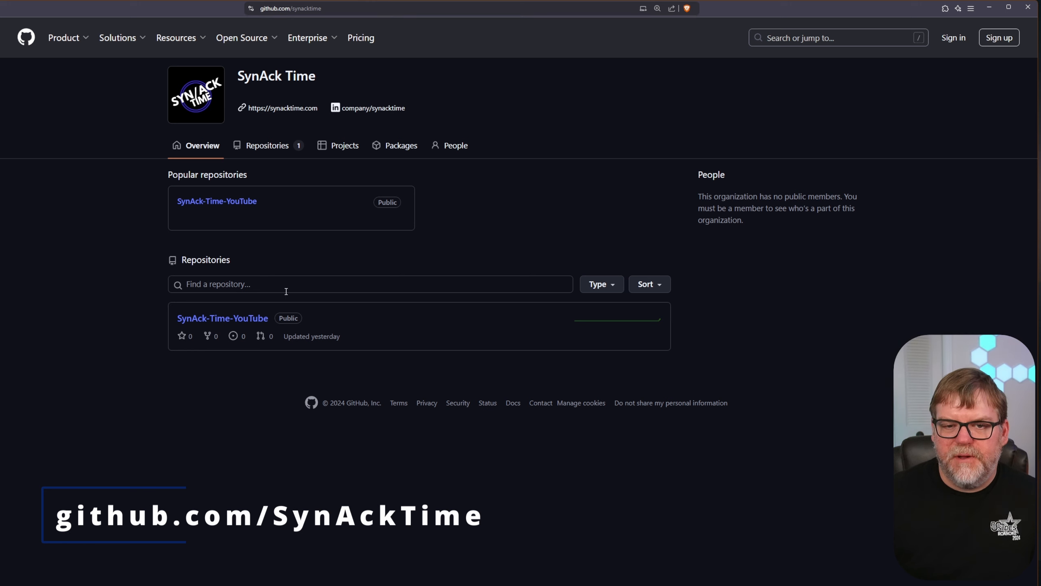
left_click(208, 202)
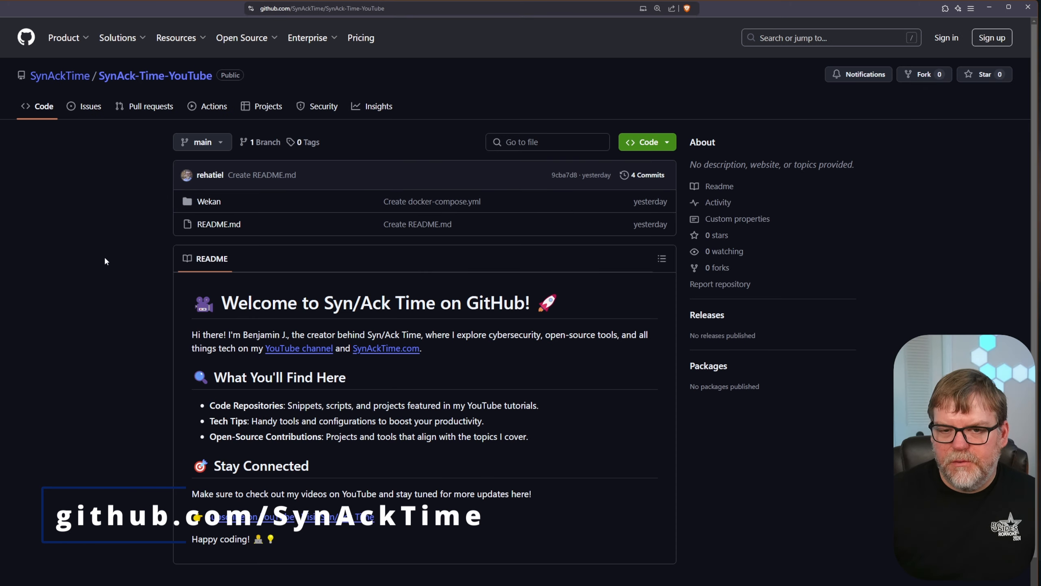
left_click(209, 204)
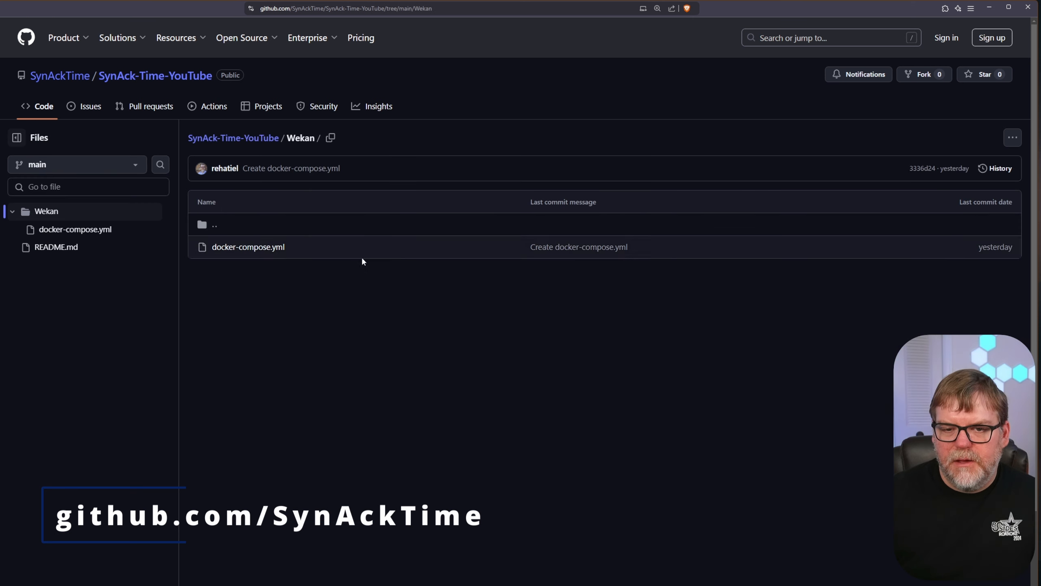
left_click(249, 247)
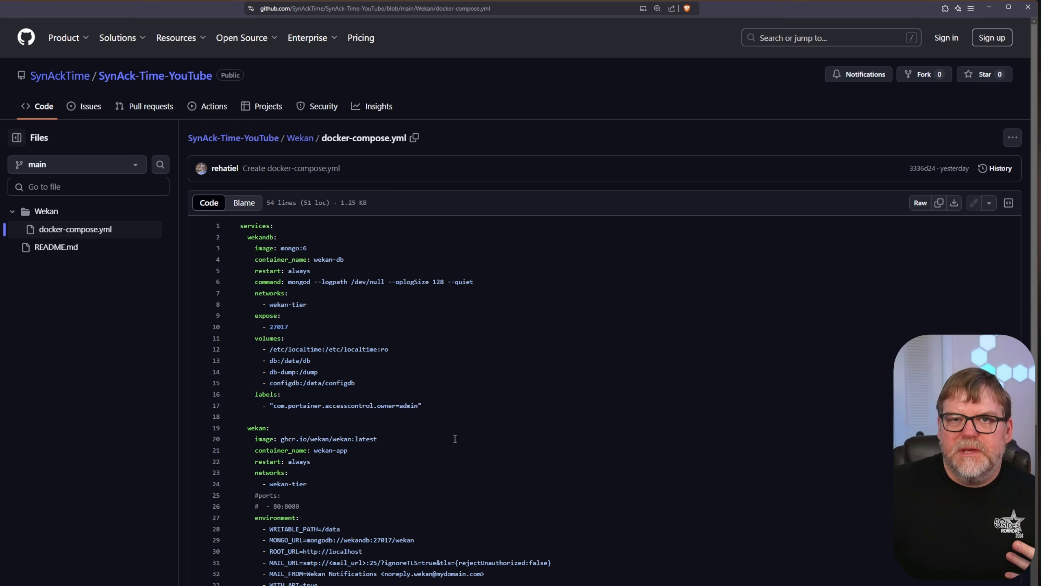
- Select the entire raw 54-line compose file and return to Portainer's stacks list
scroll(454, 447, "down", 4)
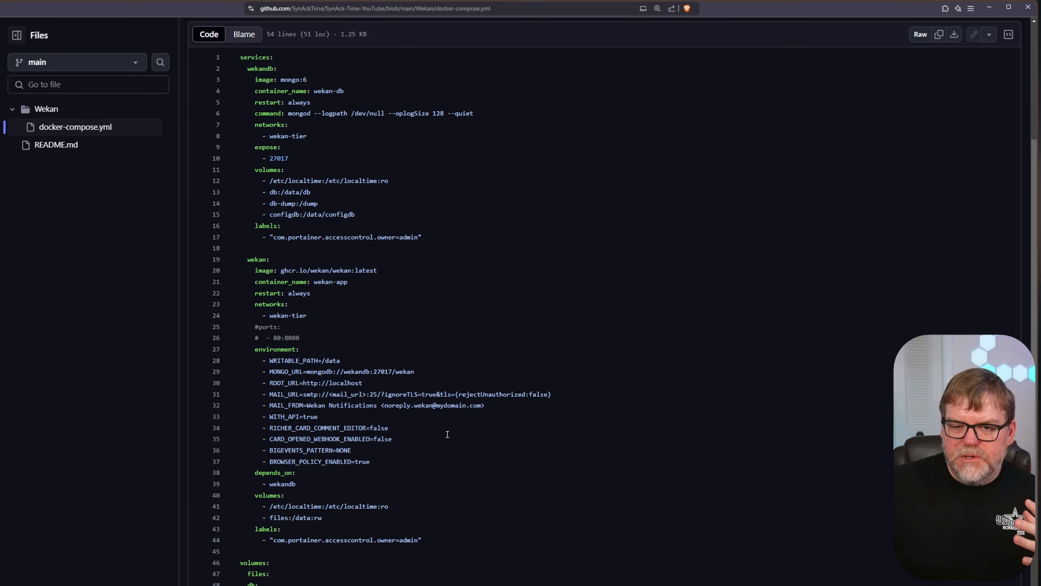
scroll(447, 412, "down", 2)
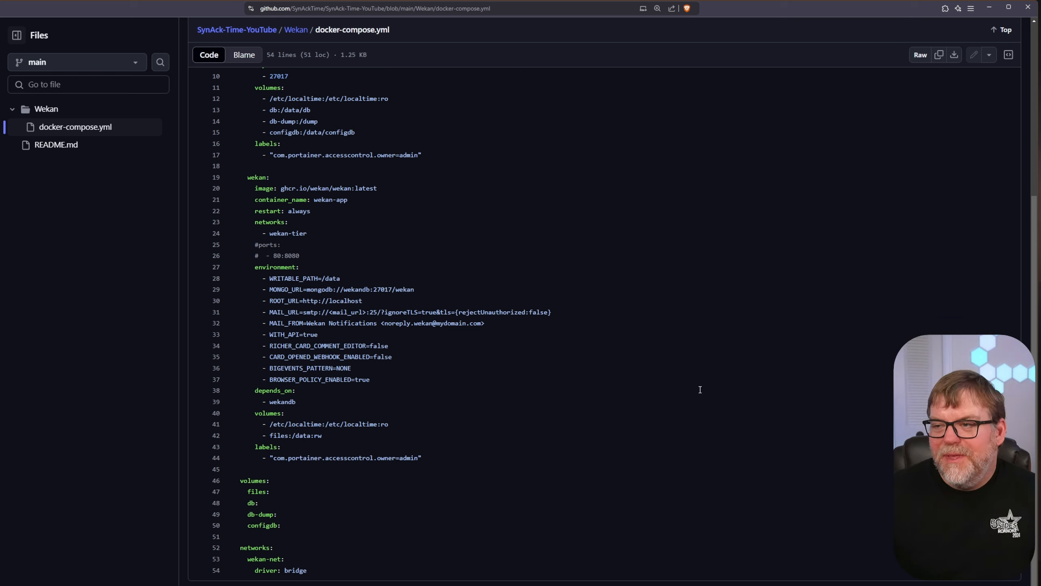
left_click(920, 56)
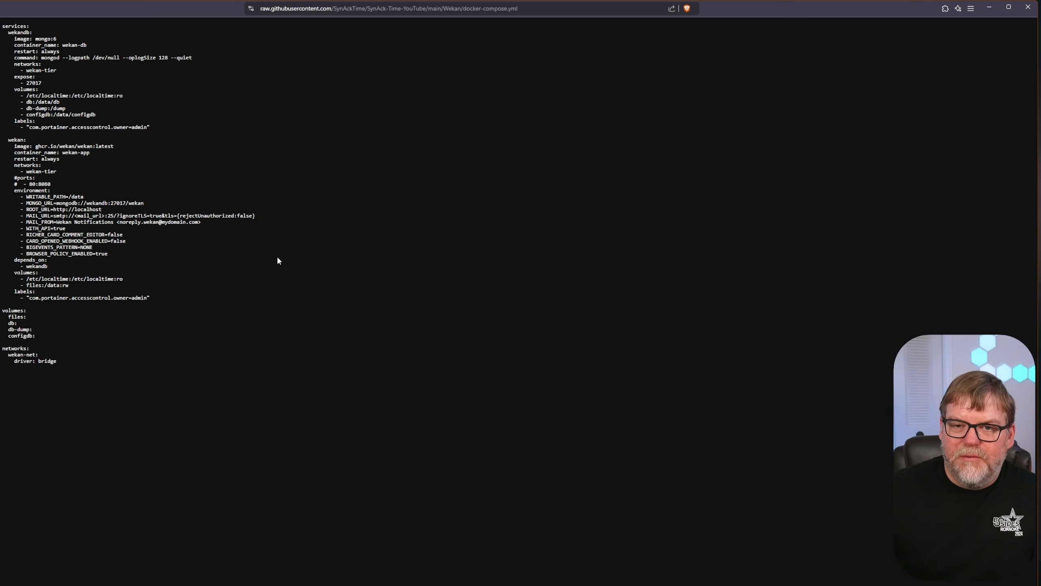
left_click_drag(97, 383, 1, 27)
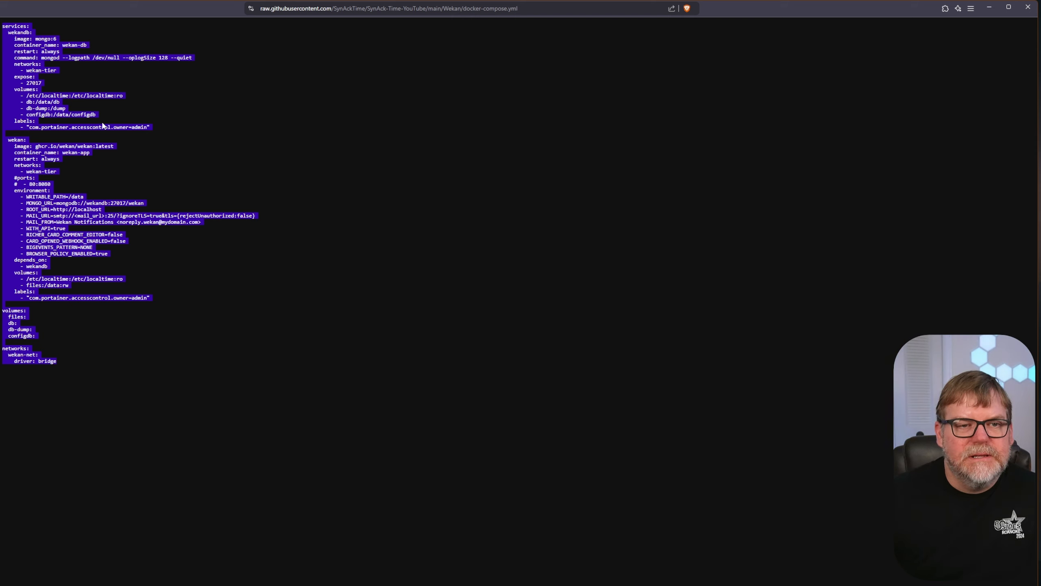
key("ctrl+Tab")
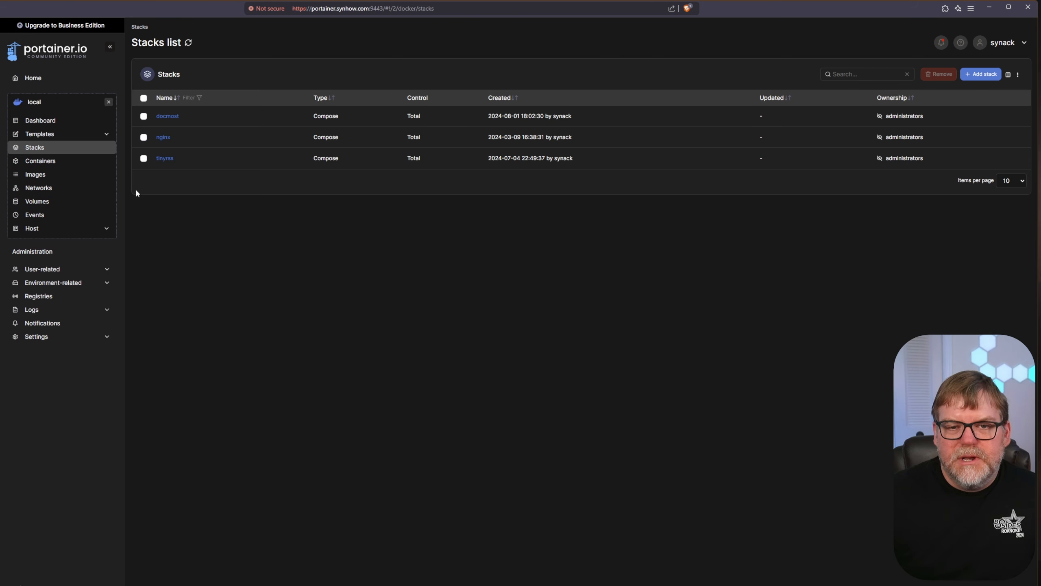
- Add a stack named wekan and paste the copied Wekan compose YAML into its web editor
left_click(980, 75)
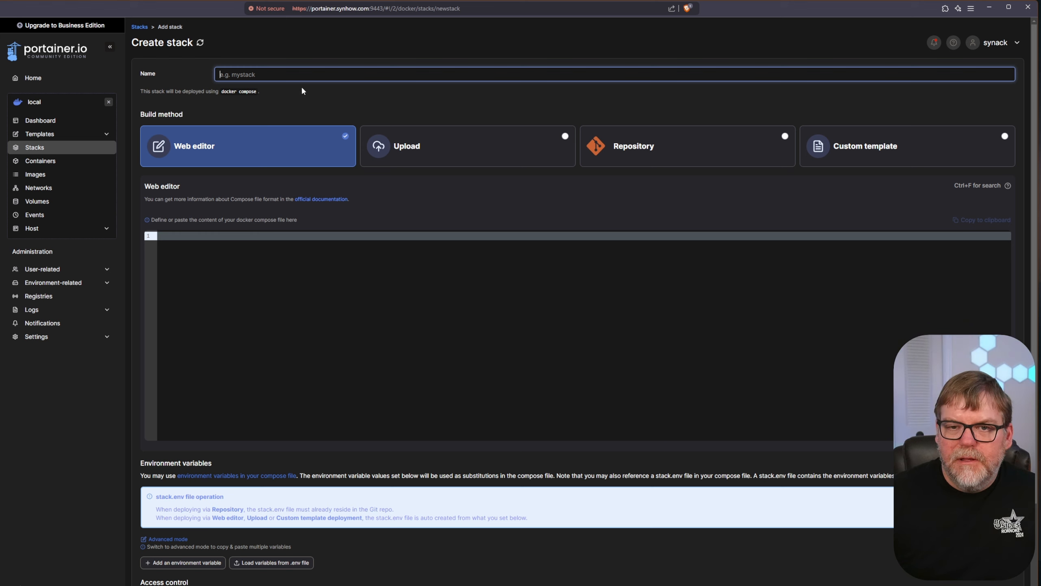
type("wek")
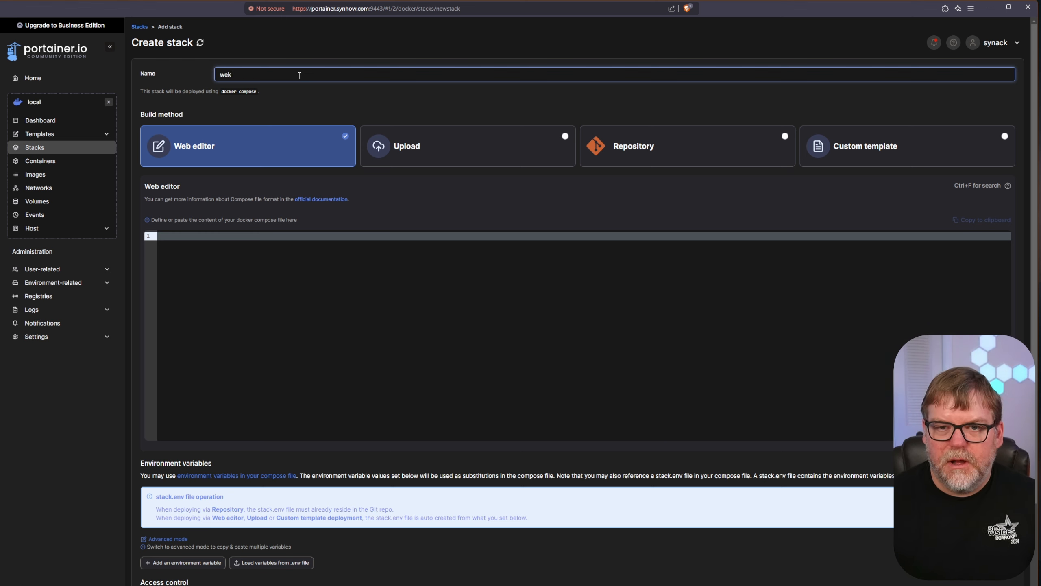
type("an")
left_click(228, 267)
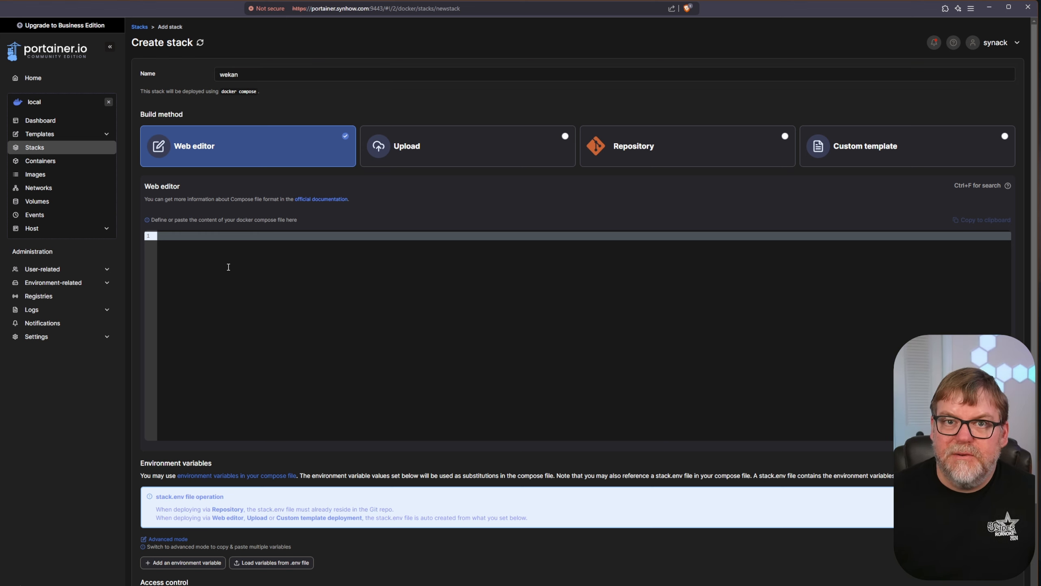
key("ctrl+v")
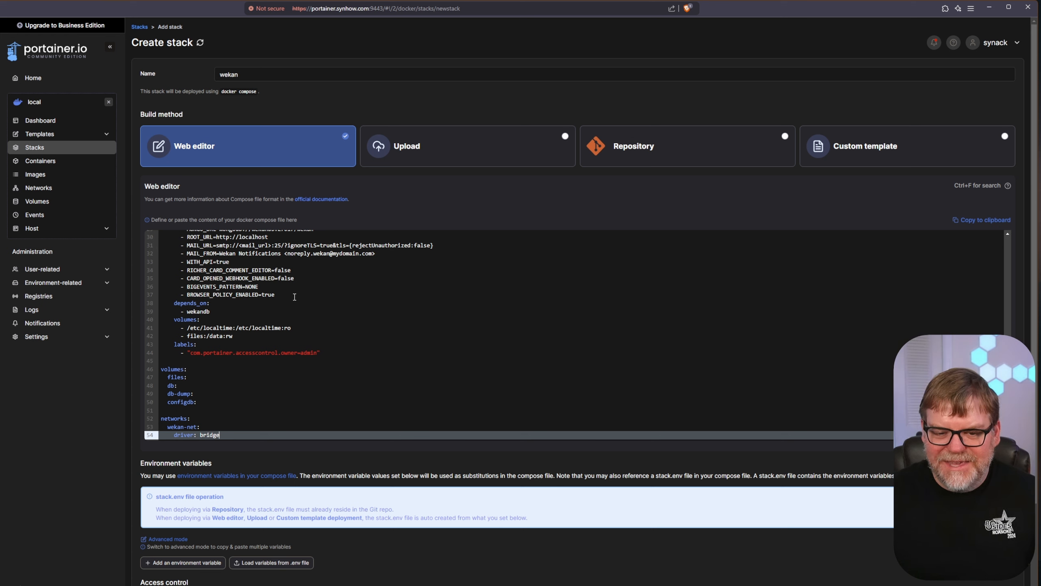
scroll(356, 311, "up", 6)
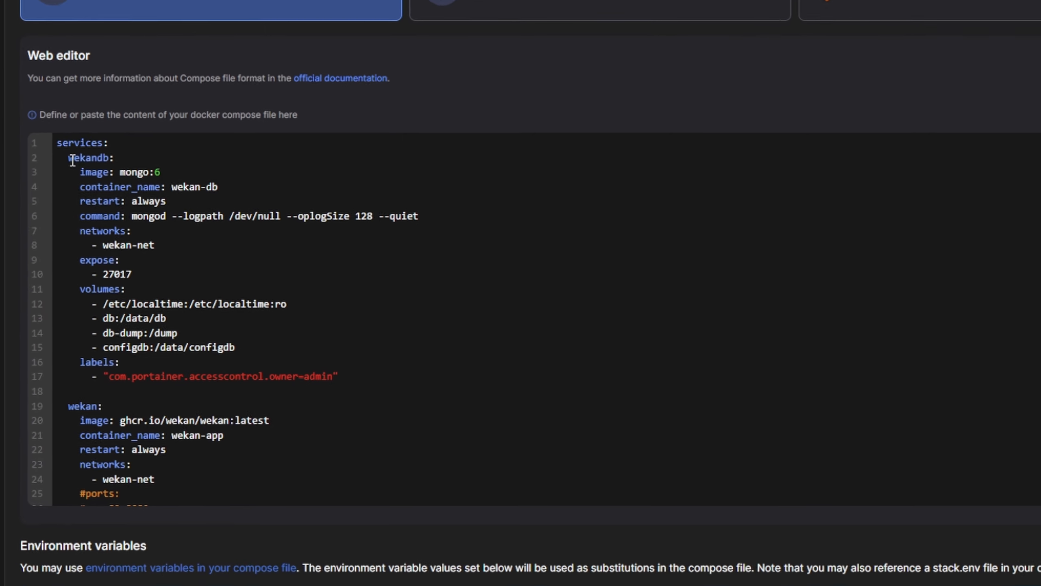
left_click(187, 246)
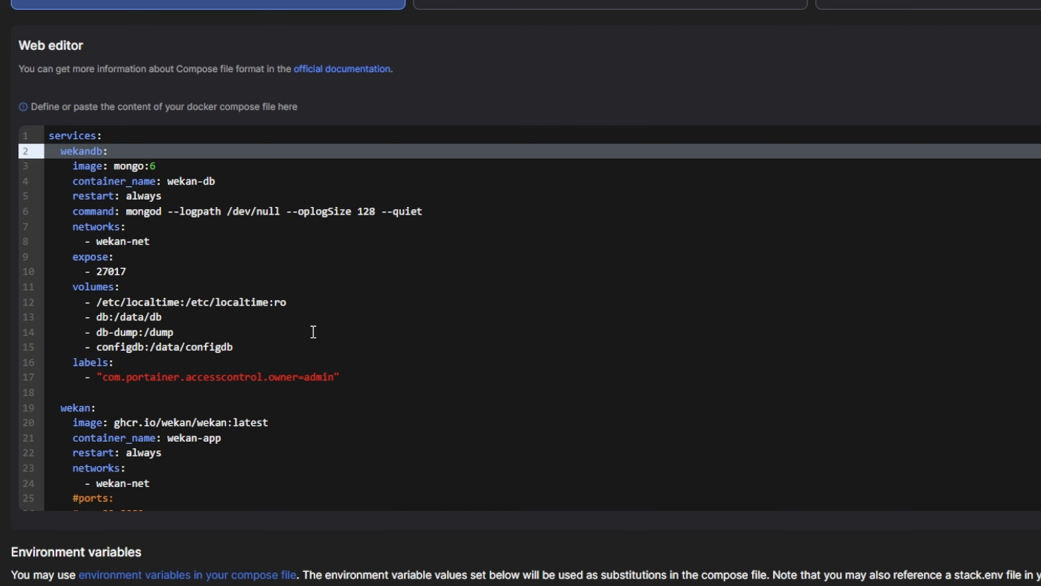
scroll(313, 332, "down", 2)
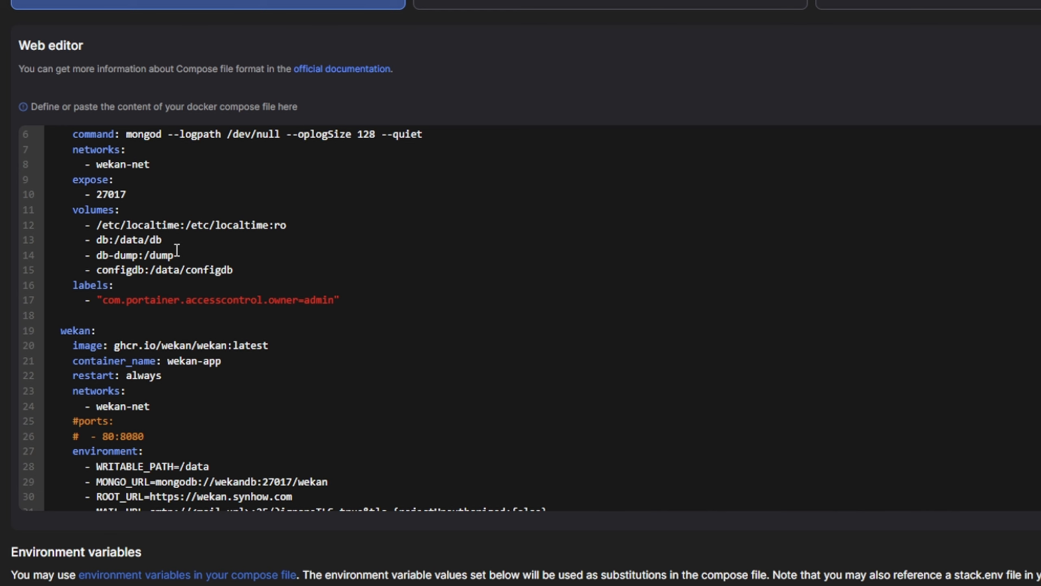
left_click(123, 254)
scroll(170, 264, "down", 2)
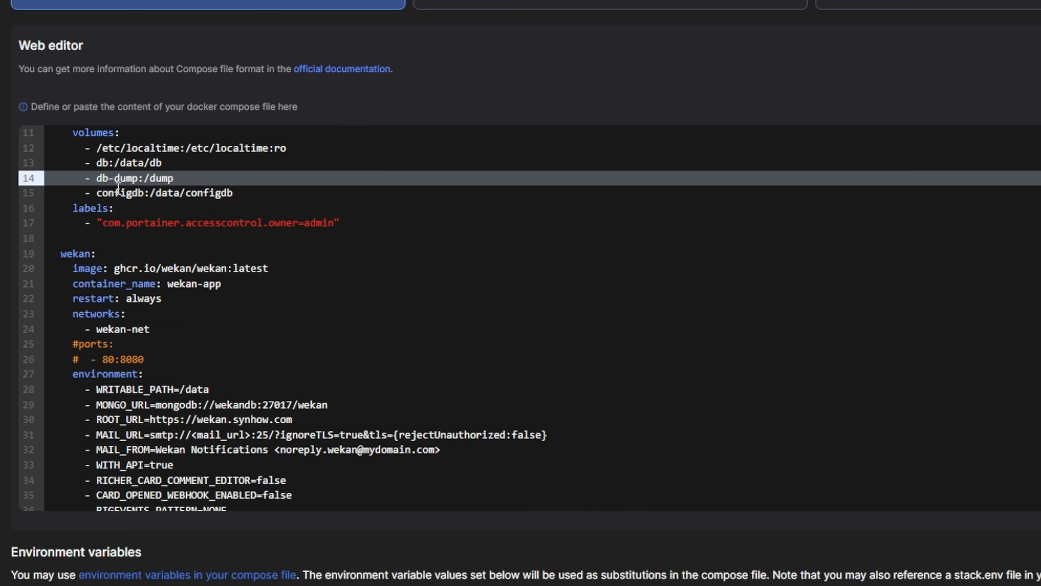
left_click(234, 241)
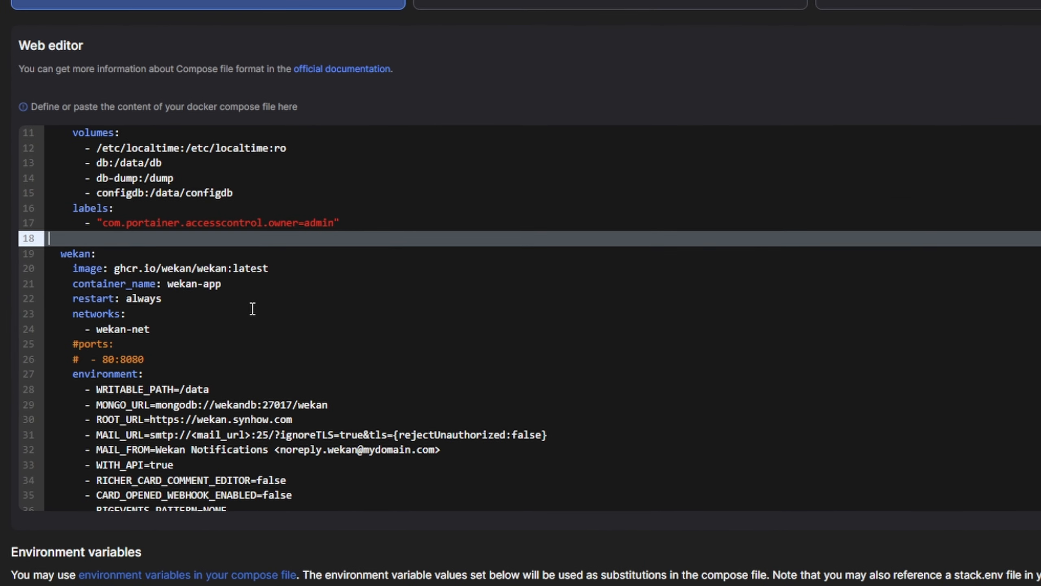
left_click_drag(115, 268, 144, 268)
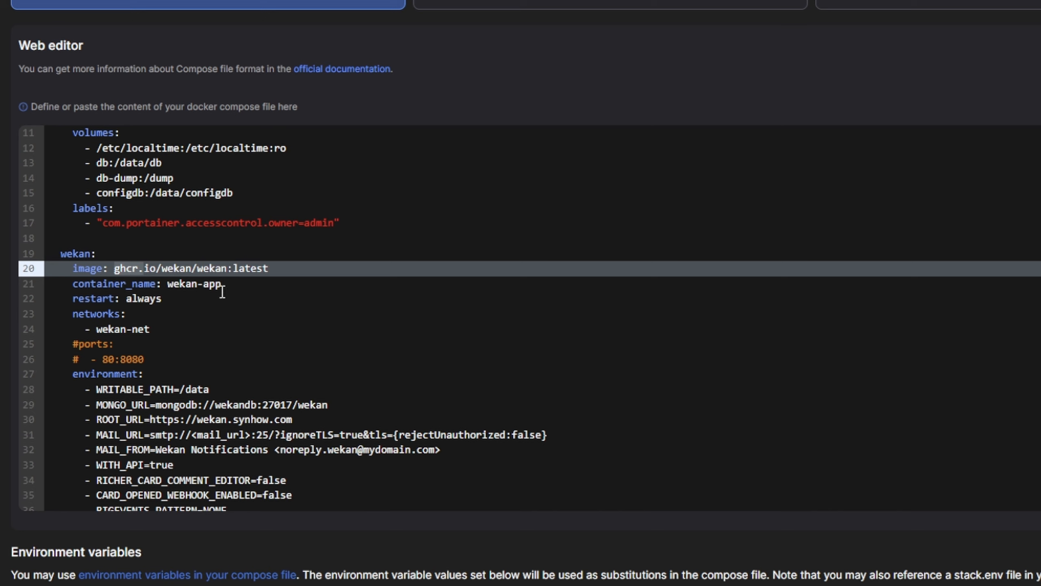
scroll(157, 281, "down", 2)
scroll(205, 259, "down", 2)
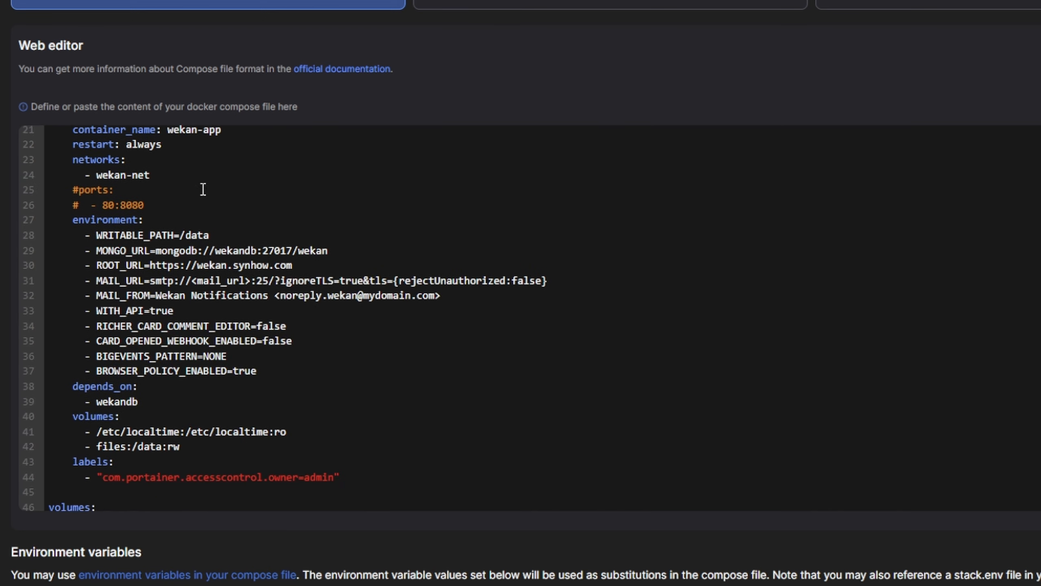
left_click_drag(157, 207, 49, 190)
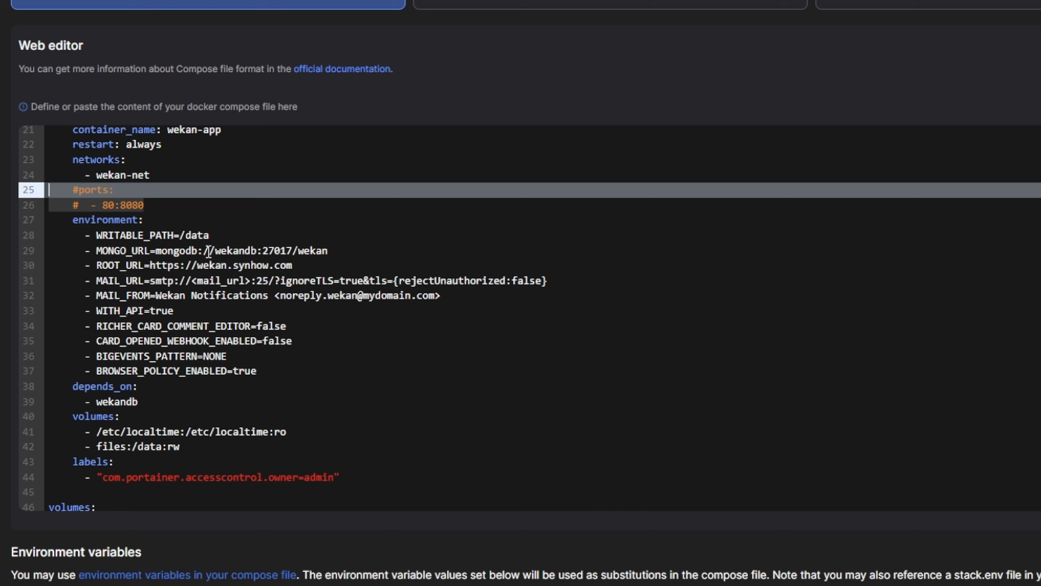
left_click(162, 264)
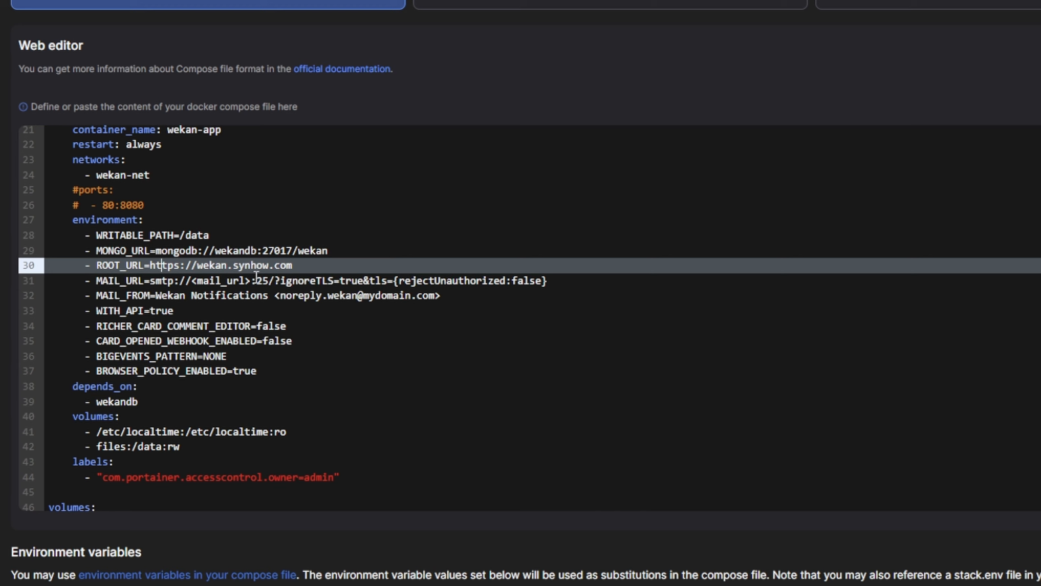
- Review the wekan service's MONGO_URL, MAIL_URL and WITH_API environment settings
left_click(330, 252)
left_click(328, 266)
left_click(274, 283)
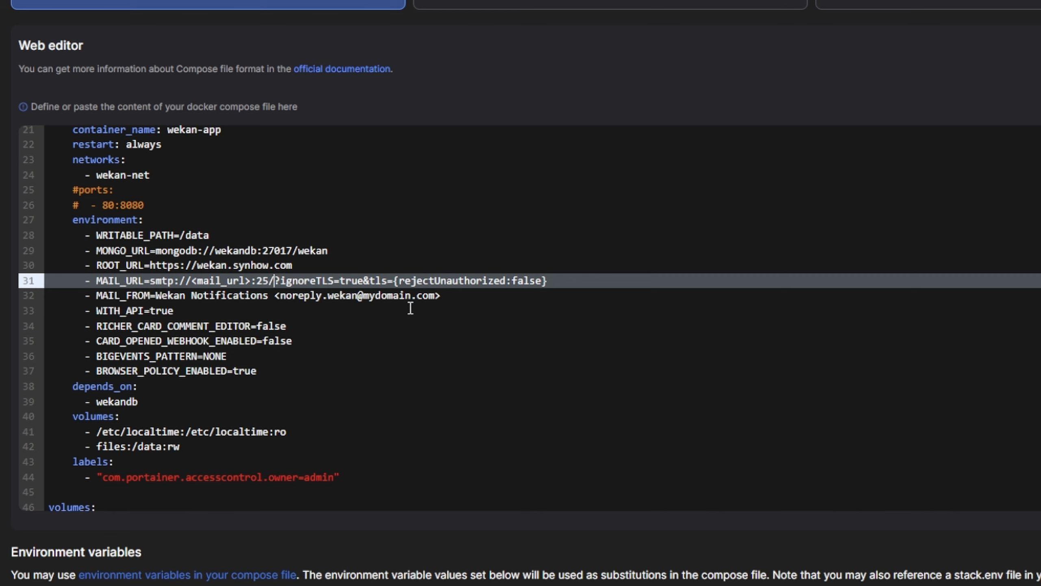
scroll(246, 304, "down", 2)
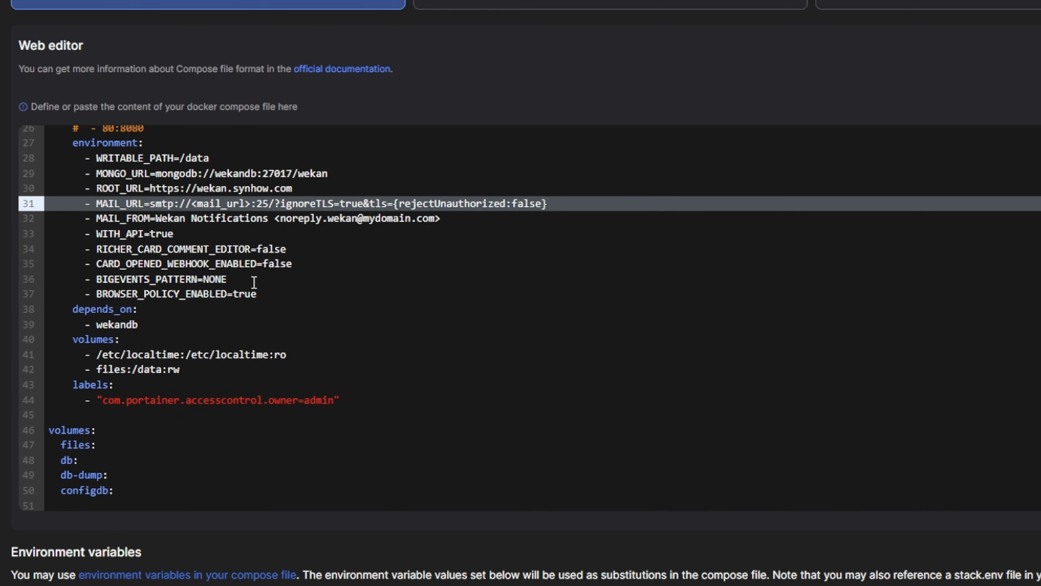
left_click(205, 239)
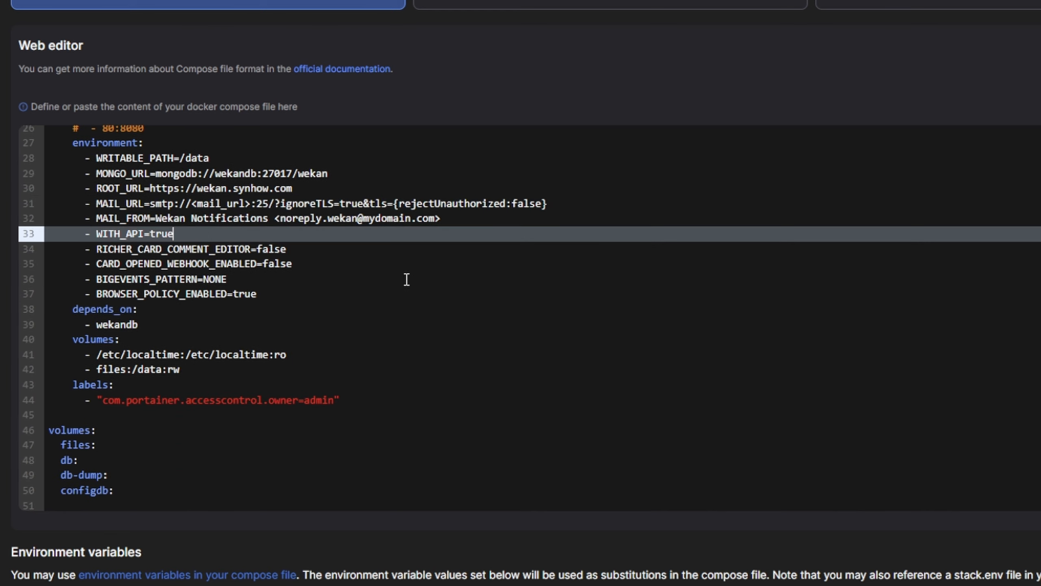
- Change RICHER_CARD_COMMENT_EDITOR from false to true
left_click(315, 249)
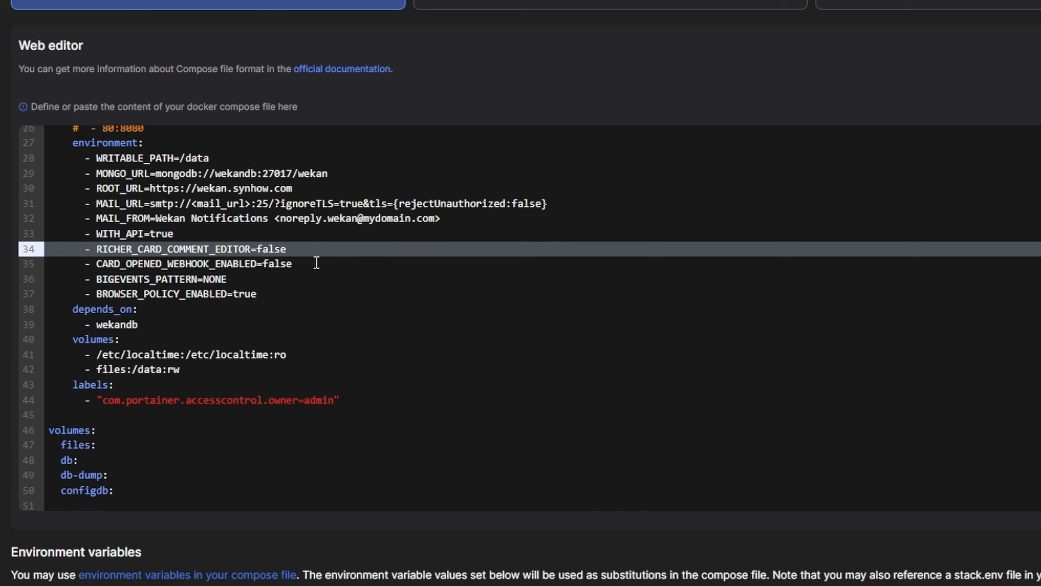
double_click(278, 249)
type("true")
scroll(186, 320, "down", 1)
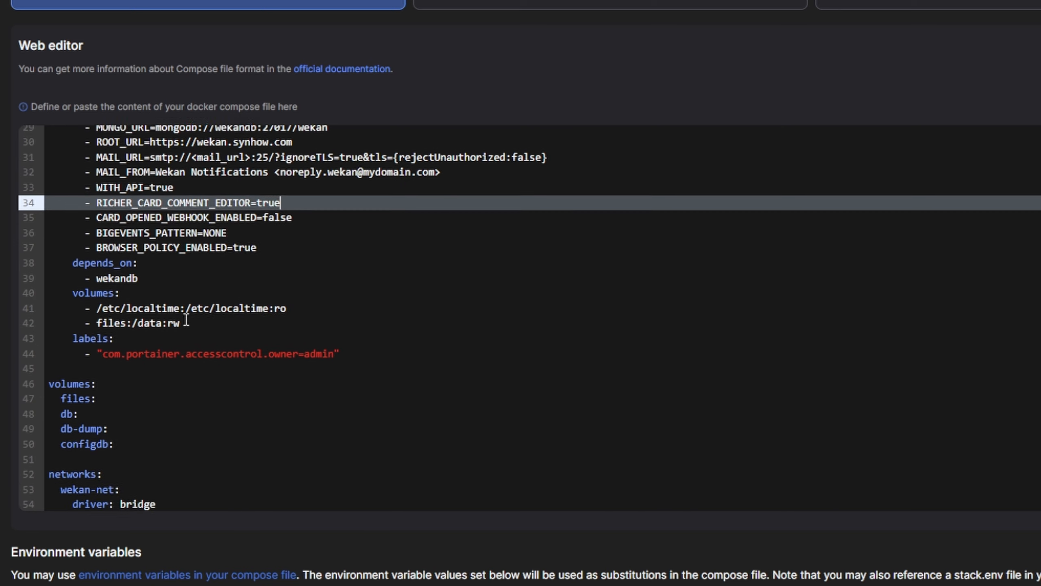
- Review the wekan service's files:/data:rw volume lines and the top-level volumes block
left_click(325, 319)
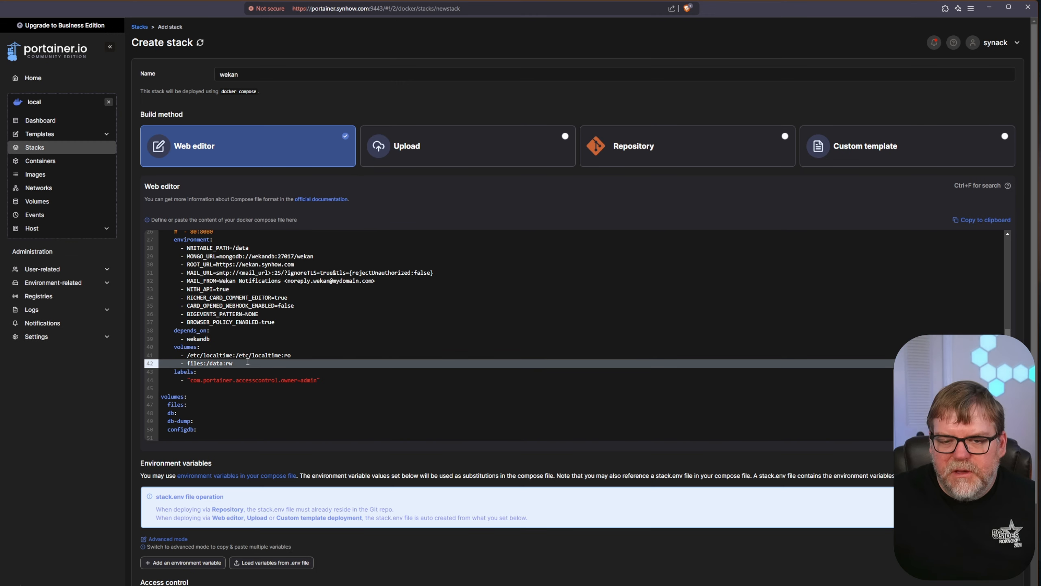
left_click_drag(246, 368, 177, 354)
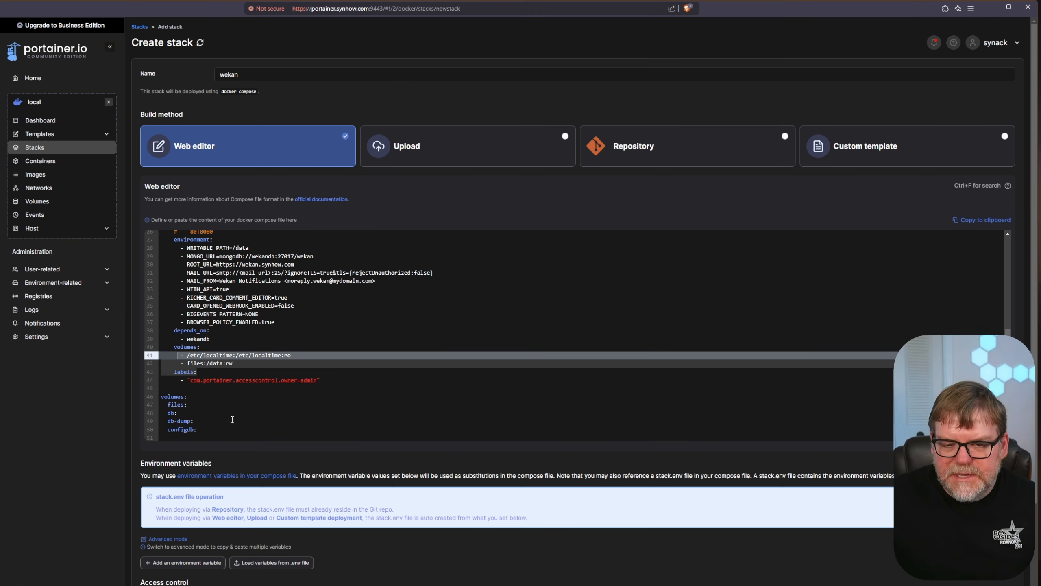
scroll(246, 423, "down", 2)
left_click(227, 405)
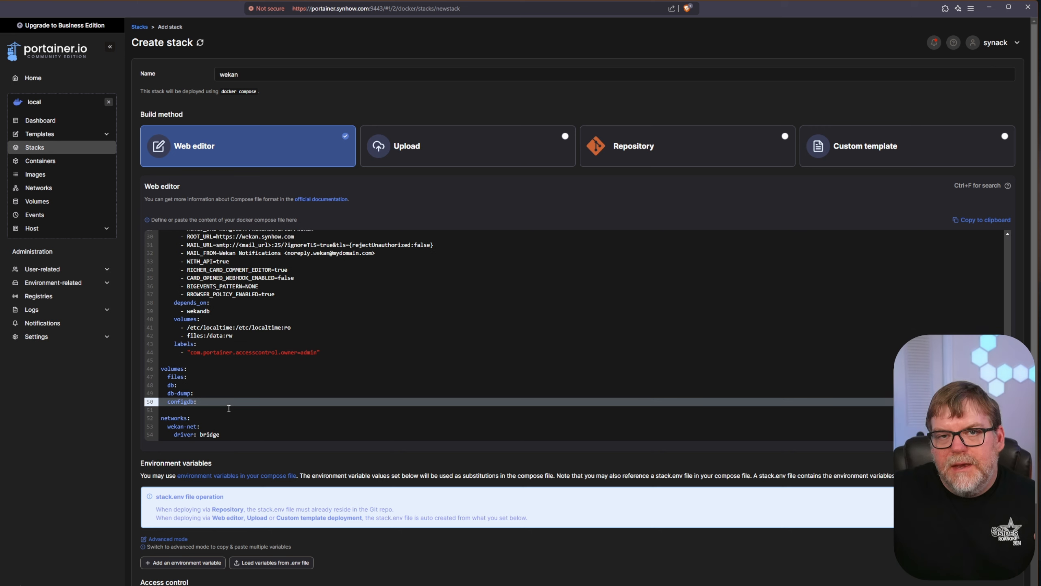
left_click_drag(206, 400, 175, 378)
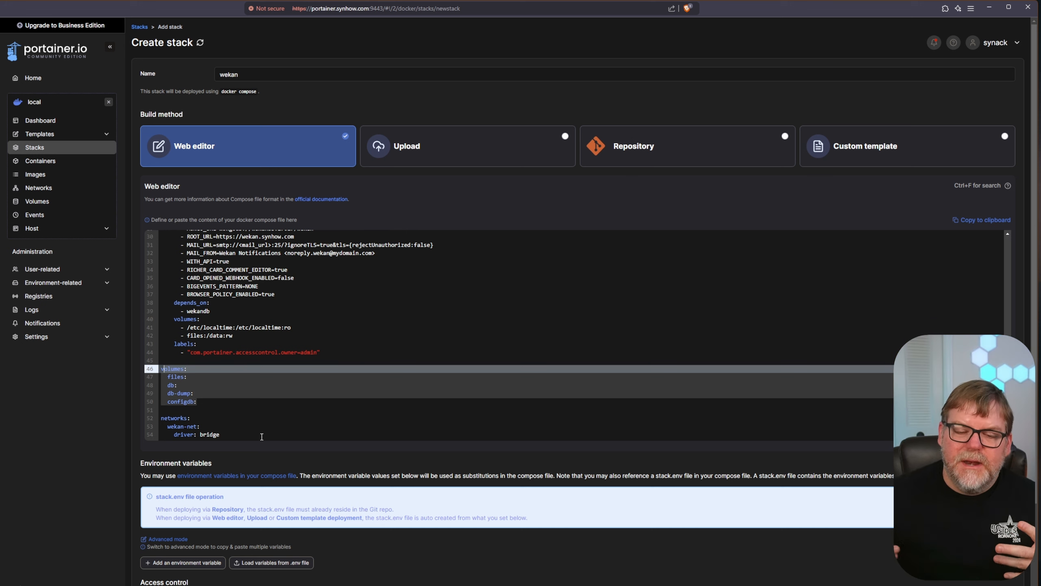
- Deploy the wekan stack
scroll(262, 436, "down", 2)
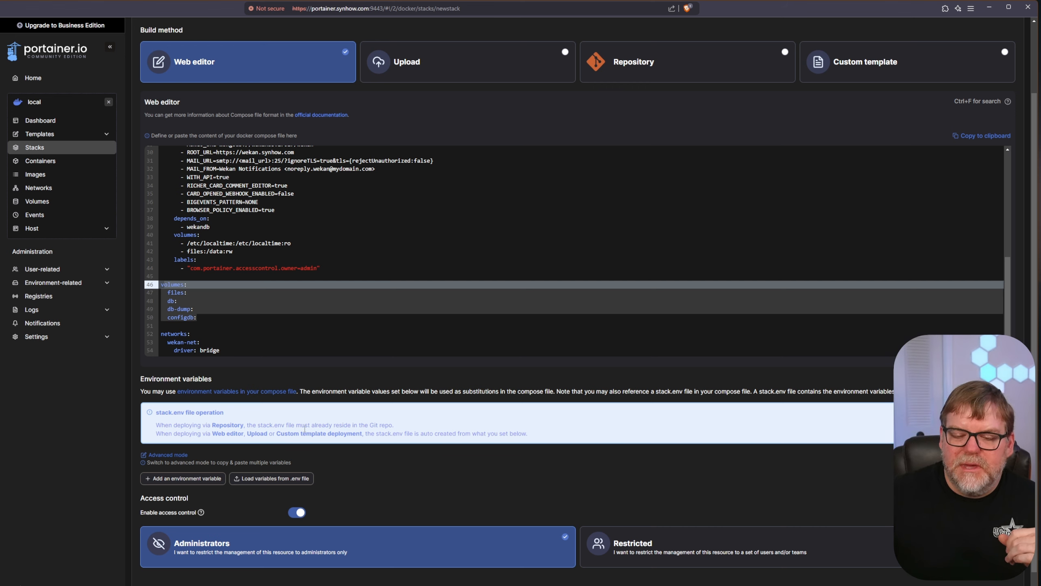
scroll(379, 476, "down", 1)
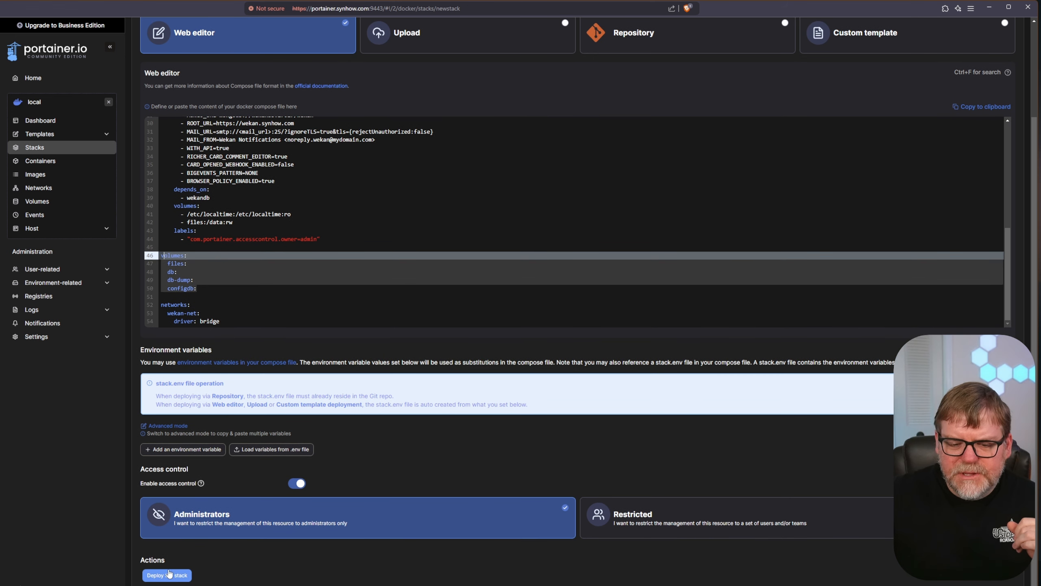
left_click(168, 573)
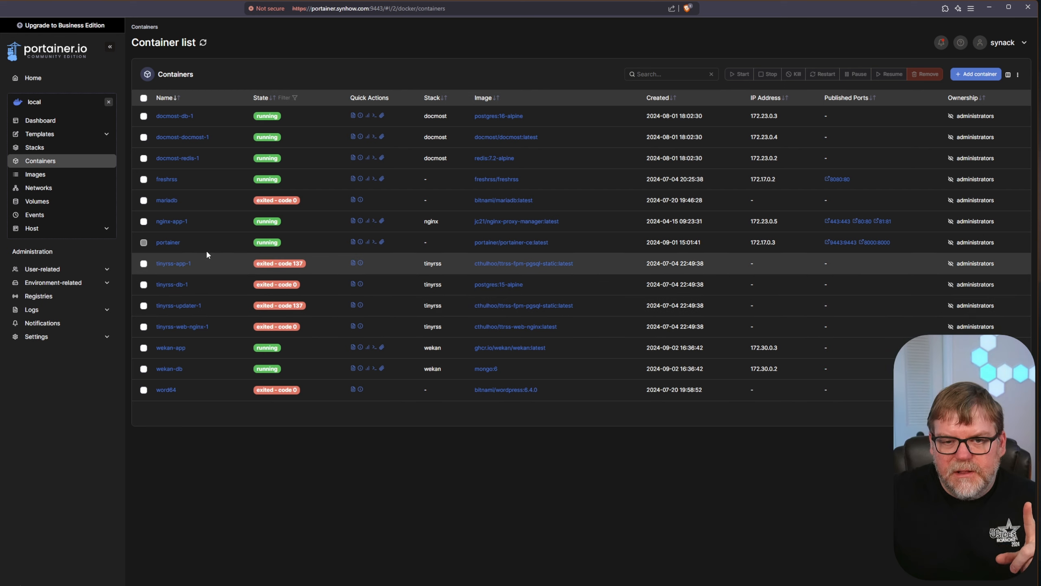
- Join nginx-app-1 to the wekan_wekan-net network, then return to the Container list
left_click(174, 222)
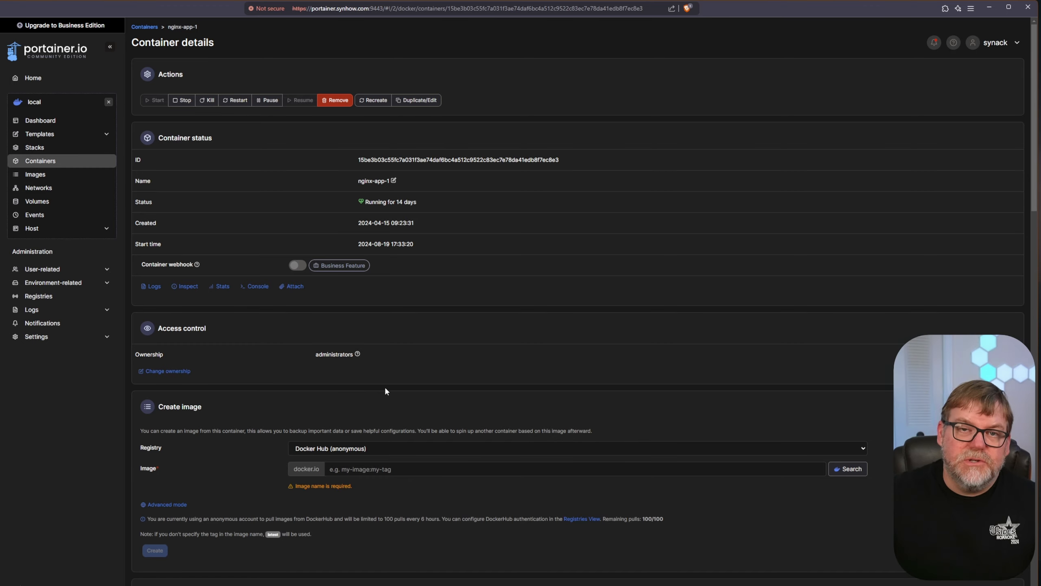
scroll(384, 387, "down", 12)
scroll(400, 478, "down", 10)
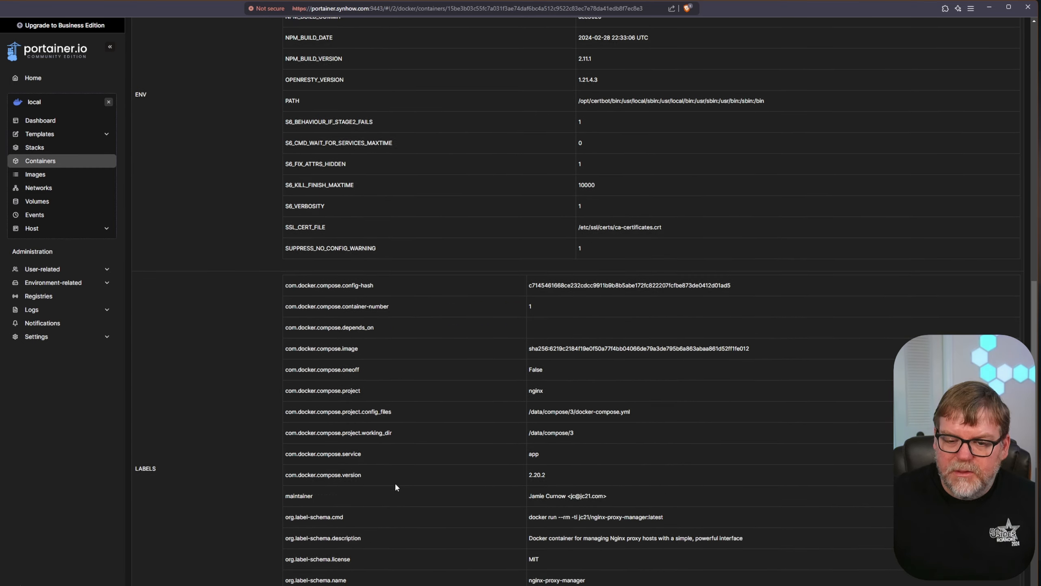
scroll(417, 472, "down", 3)
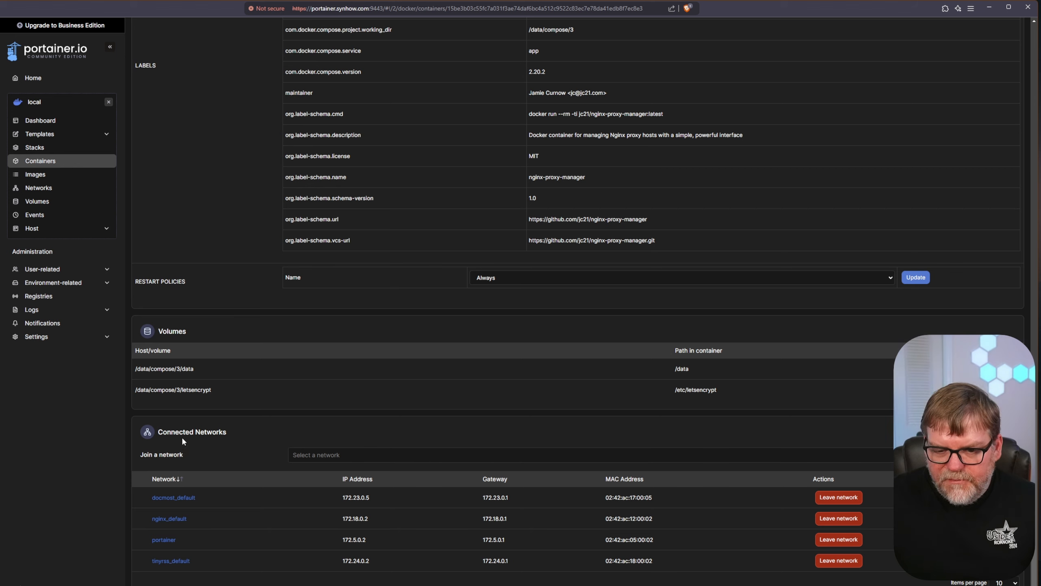
left_click(336, 458)
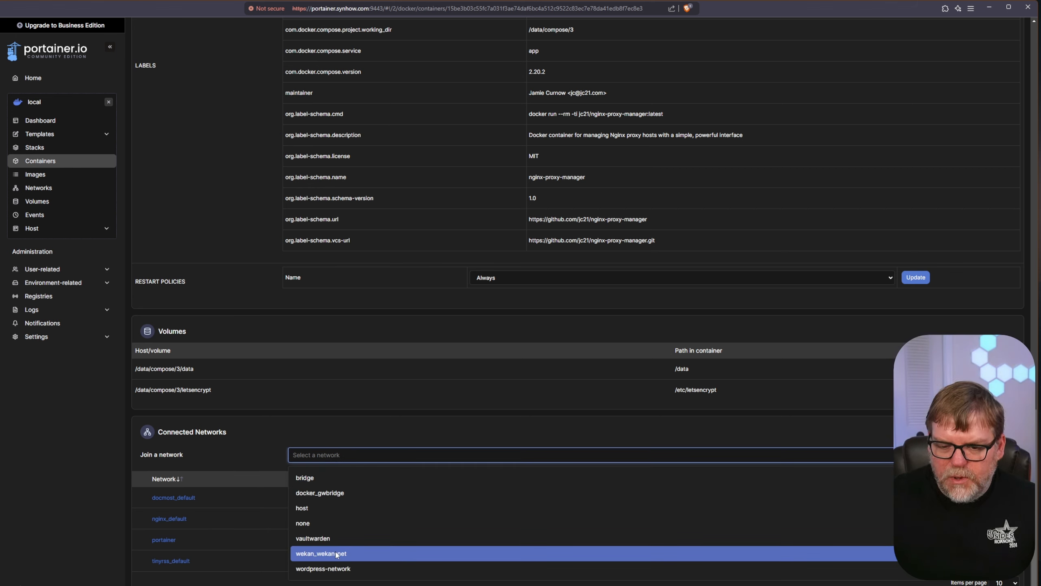
left_click(361, 553)
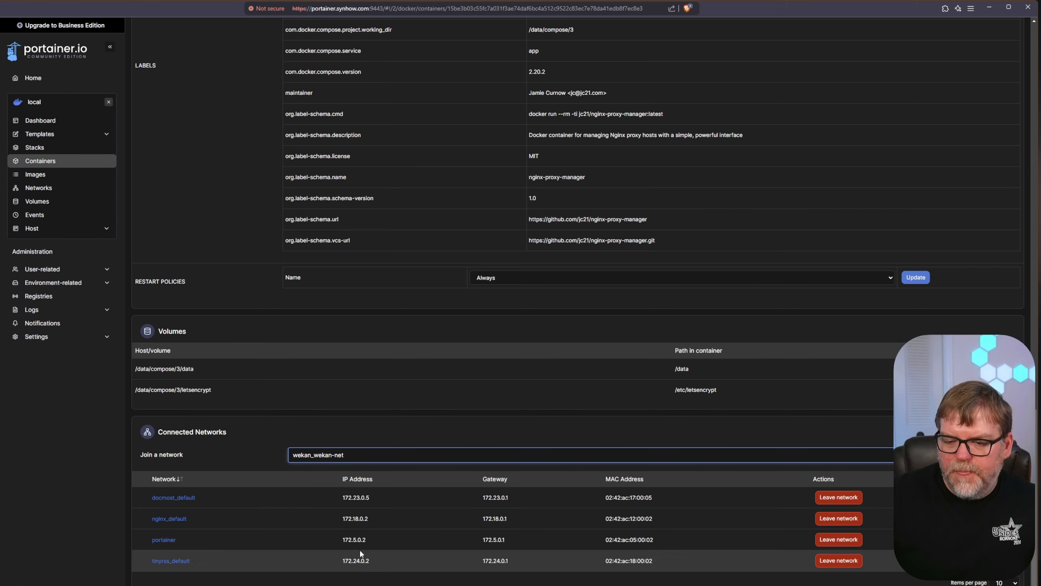
left_click(990, 454)
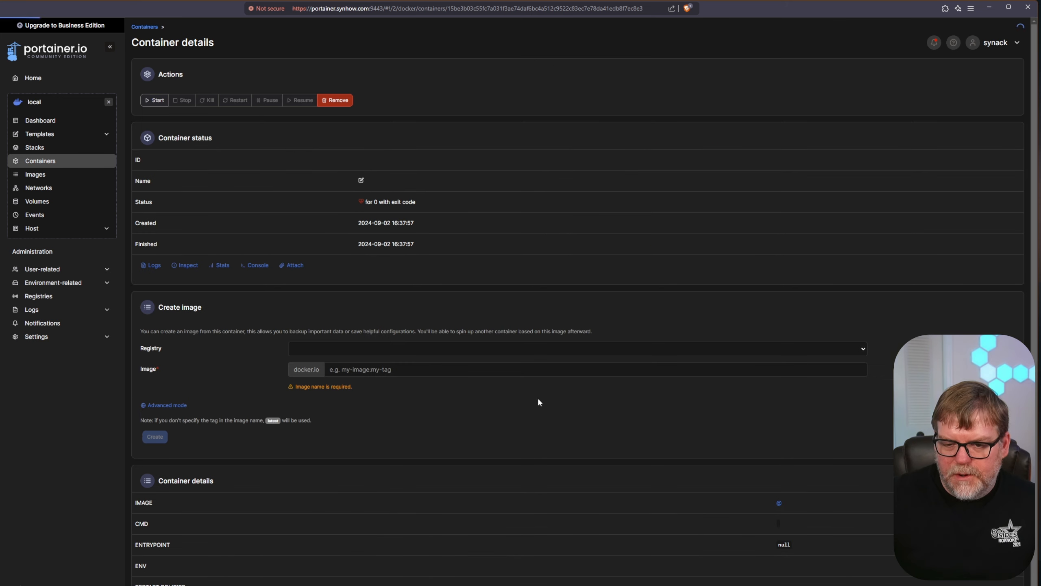
scroll(543, 493, "down", 1)
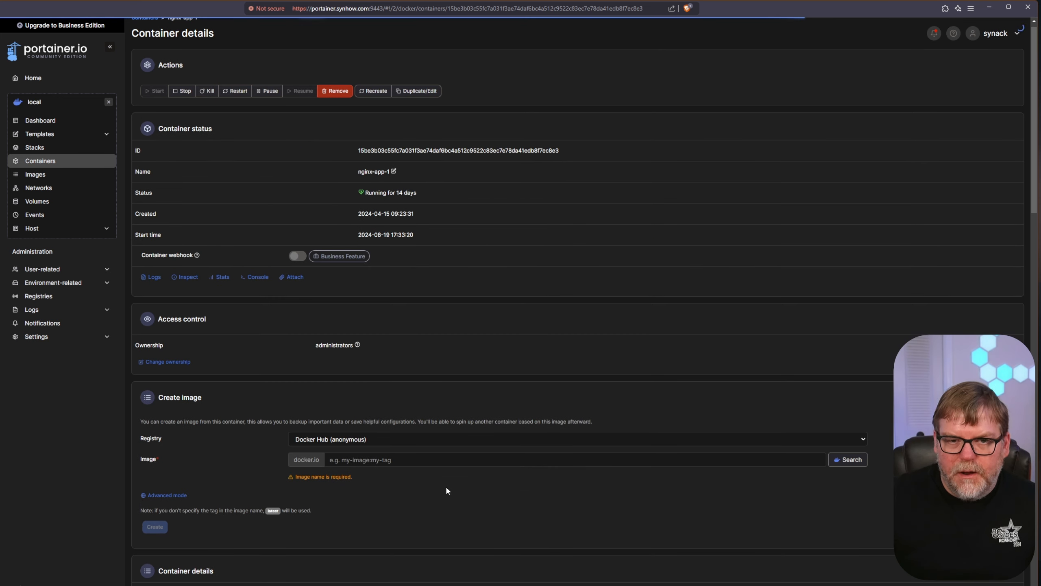
scroll(445, 484, "down", 5)
scroll(446, 483, "down", 20)
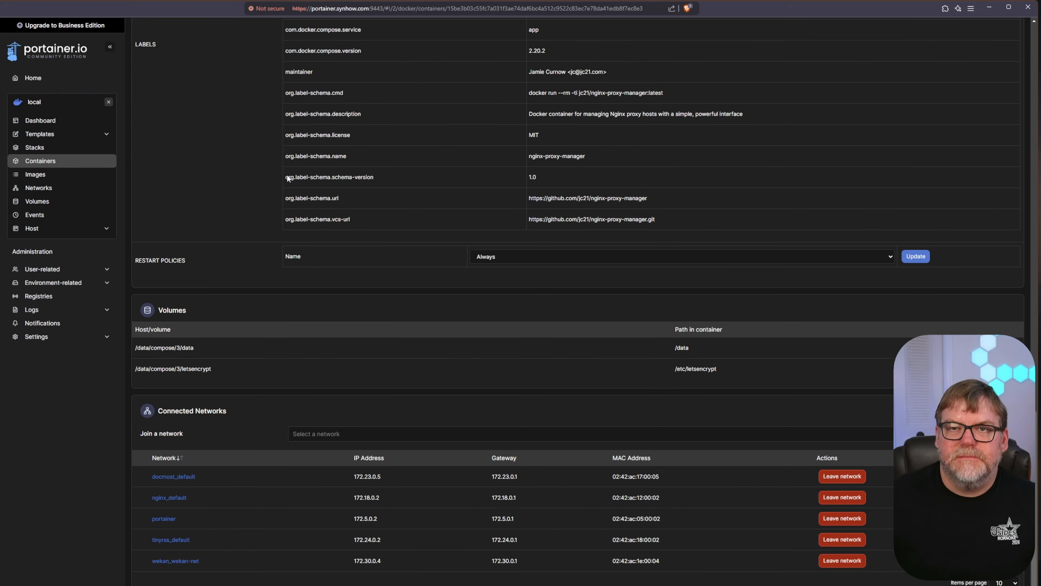
left_click(54, 163)
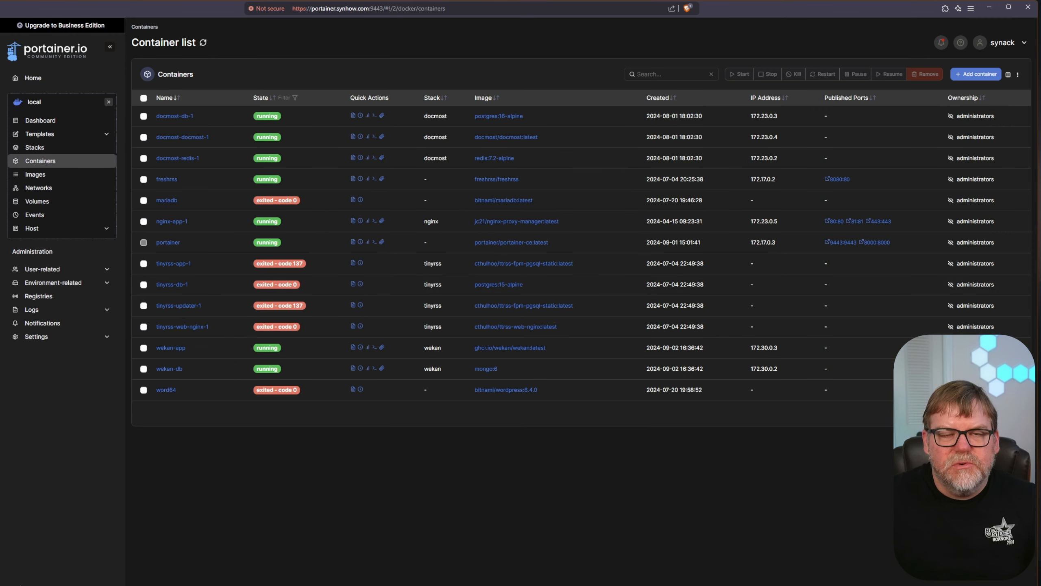
- Add a new proxy host in Nginx Proxy Manager with domain name wekan.synhow.com
left_click(1, 76)
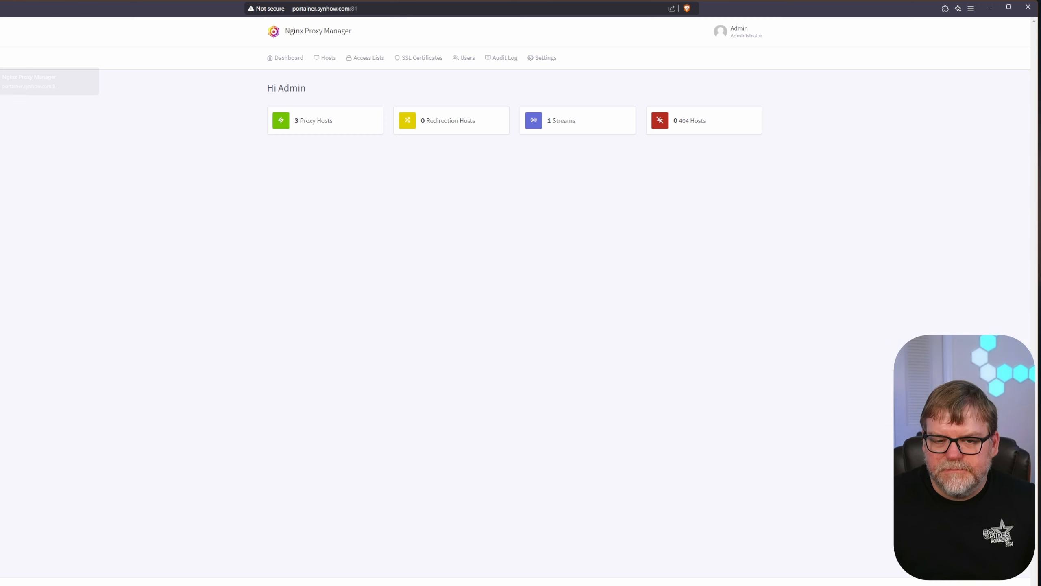
left_click(300, 126)
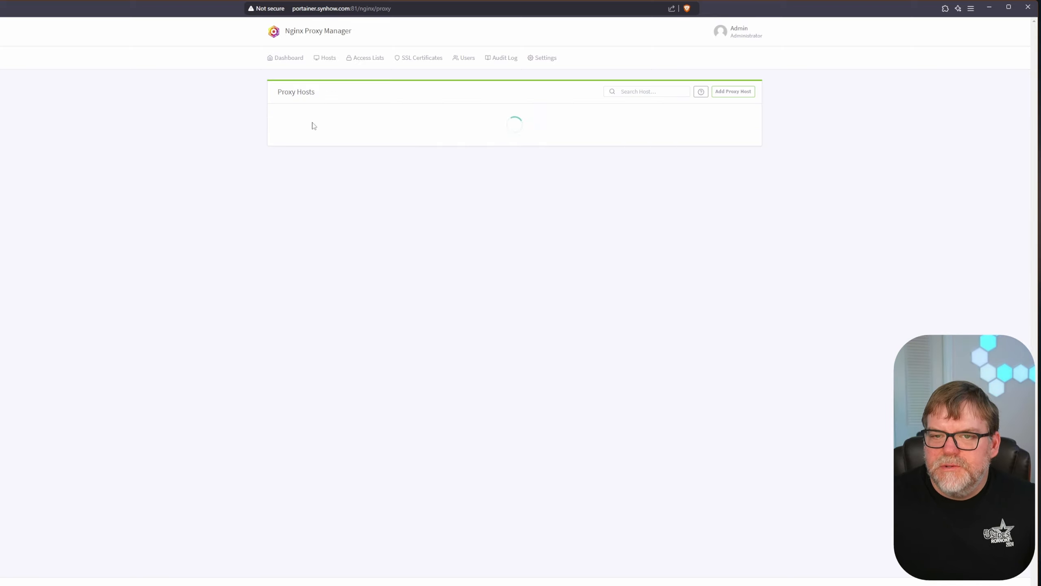
left_click(733, 91)
left_click(469, 131)
type("wekan.s")
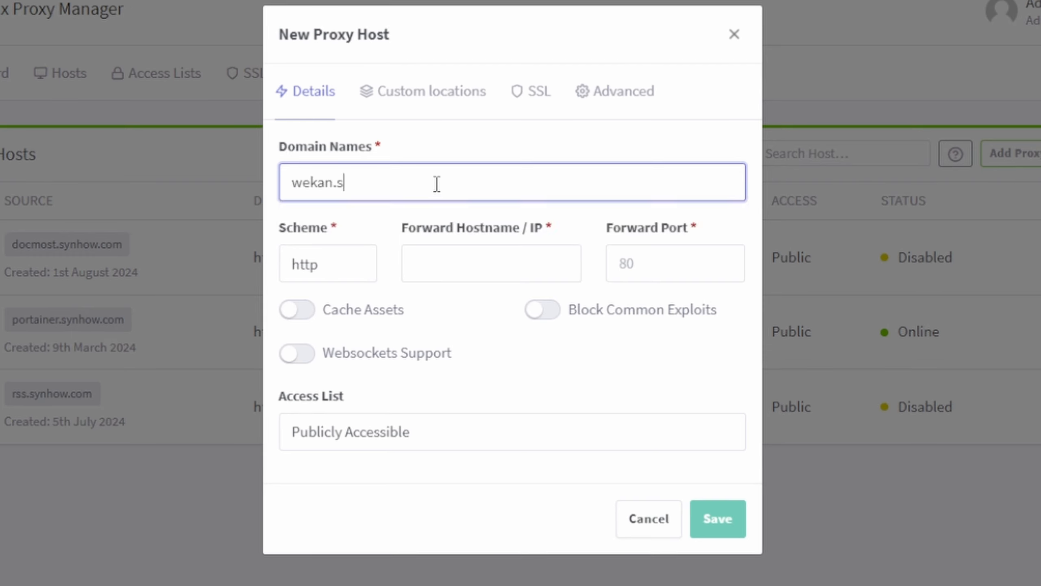
type("ynhow.com")
key("Return")
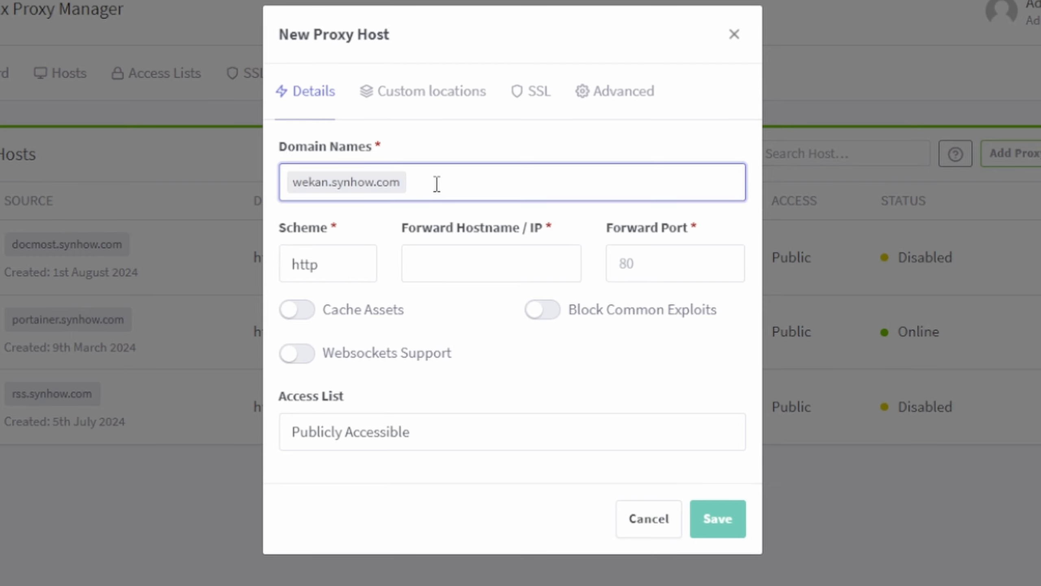
left_click(463, 252)
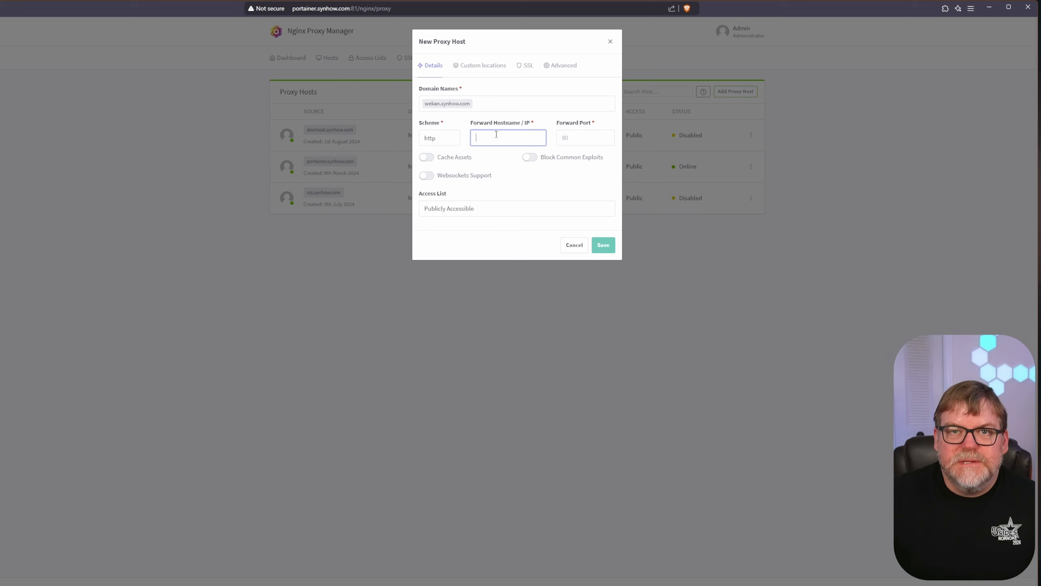
key("ctrl+Tab")
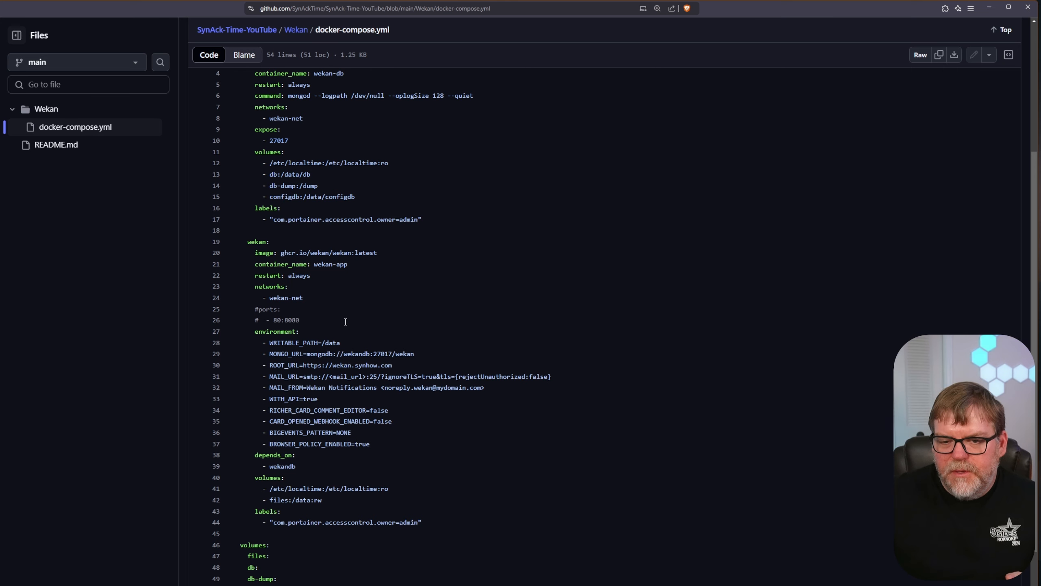
- Check the compose file's 80:8080 port mapping and confirm the container name wekan-app
double_click(274, 320)
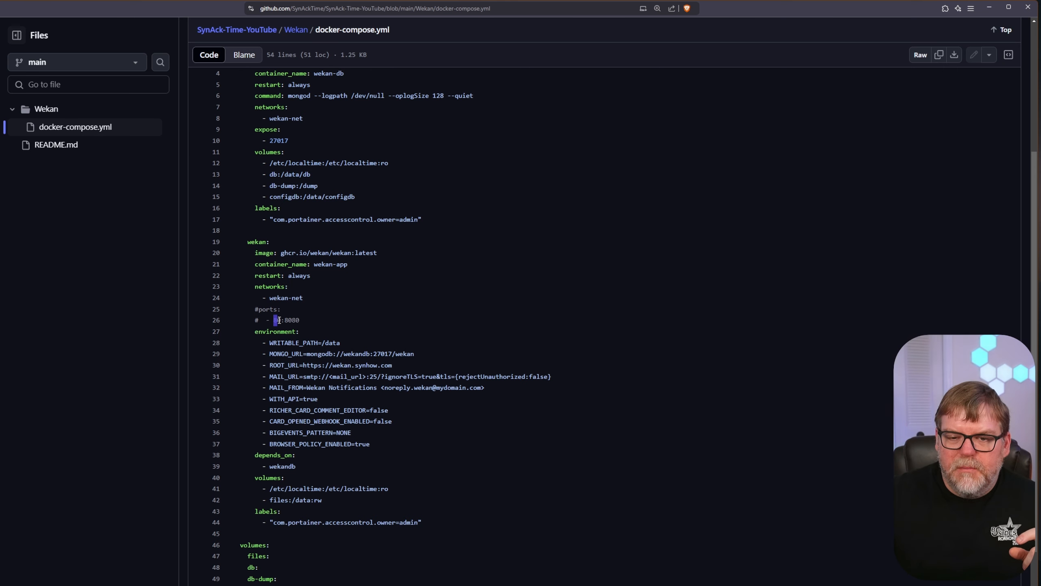
double_click(291, 322)
left_click(303, 324)
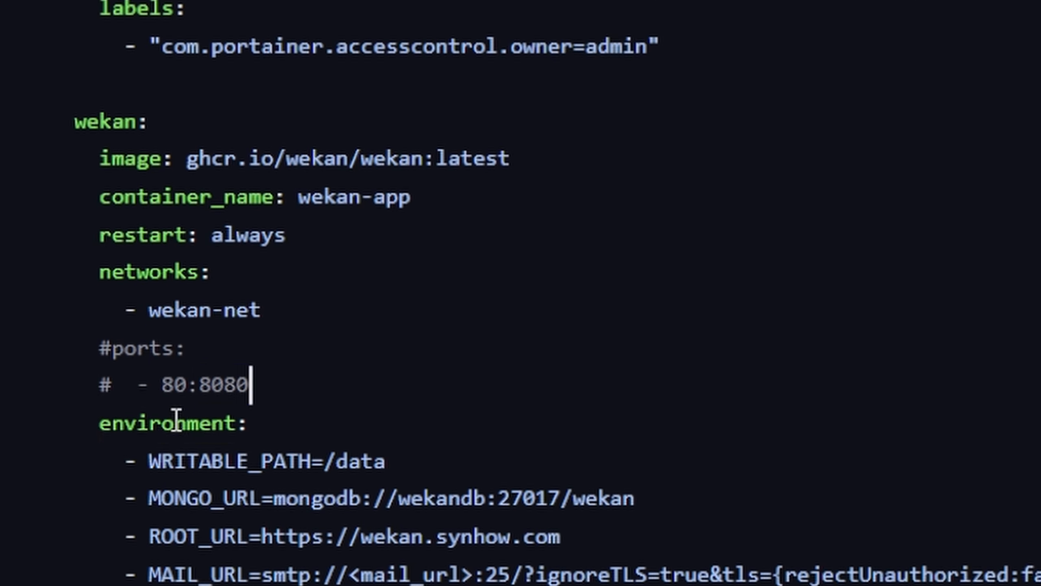
left_click(174, 394)
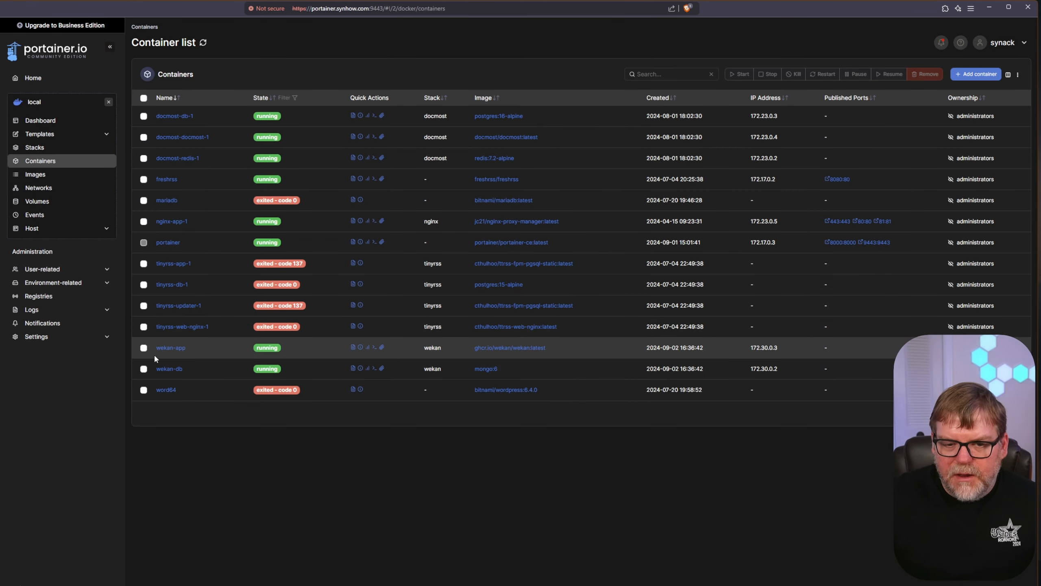
left_click_drag(204, 355, 158, 349)
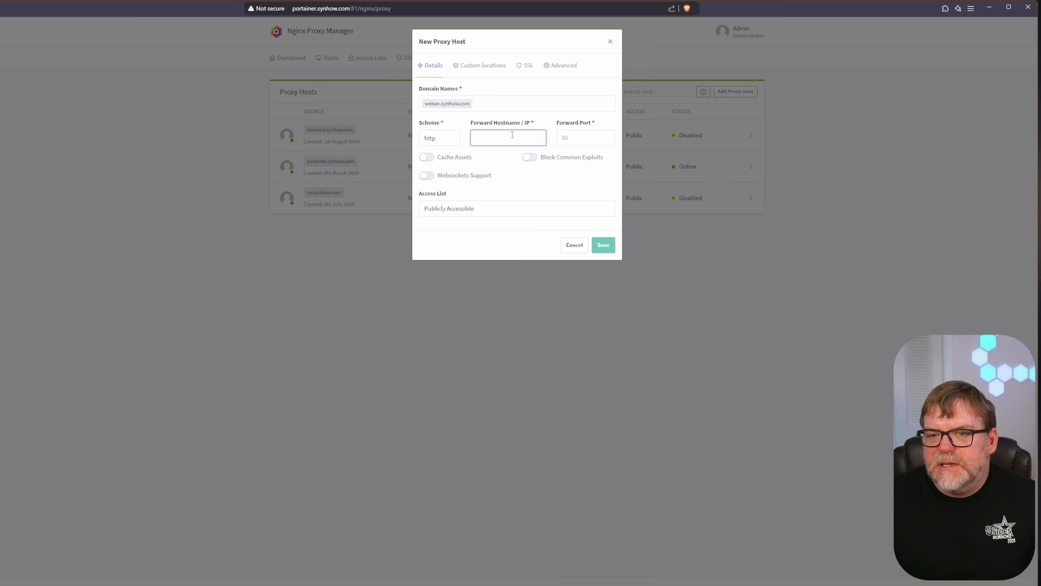
- Forward to wekan-app port 8080 with Block Common Exploits and Websockets Support on, and save
type("wekan-app")
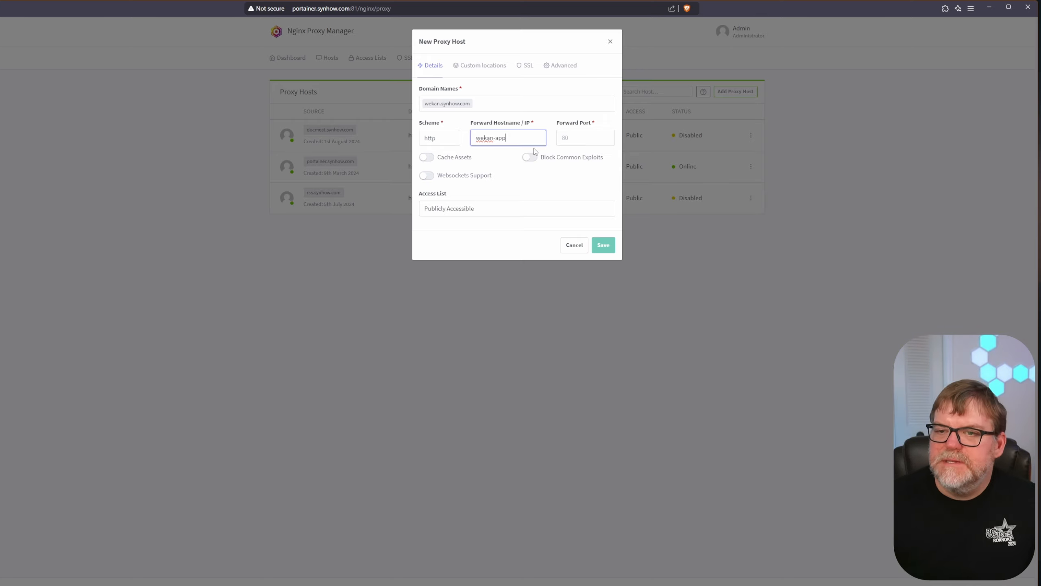
left_click(572, 142)
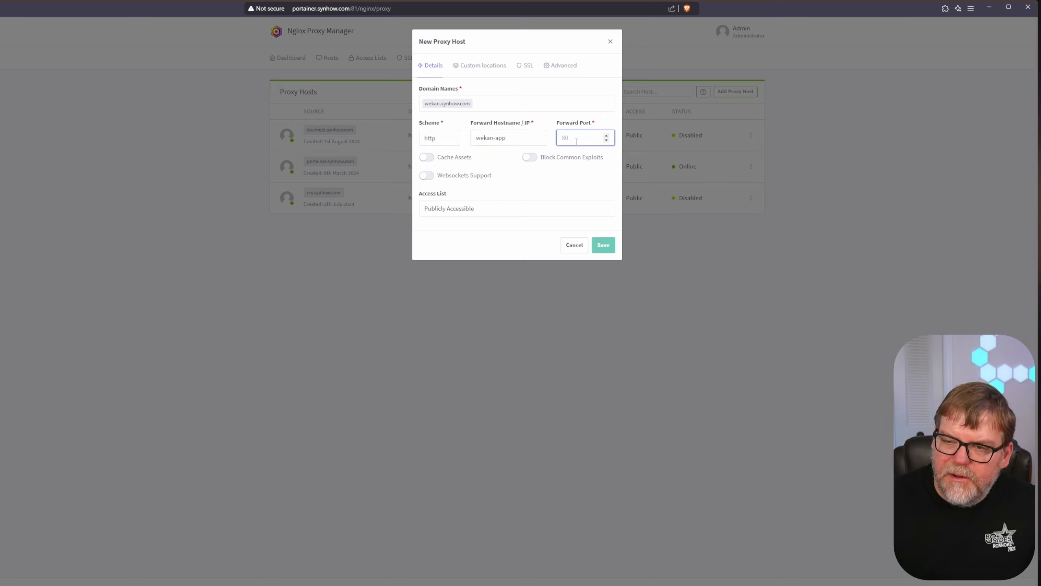
type("8080")
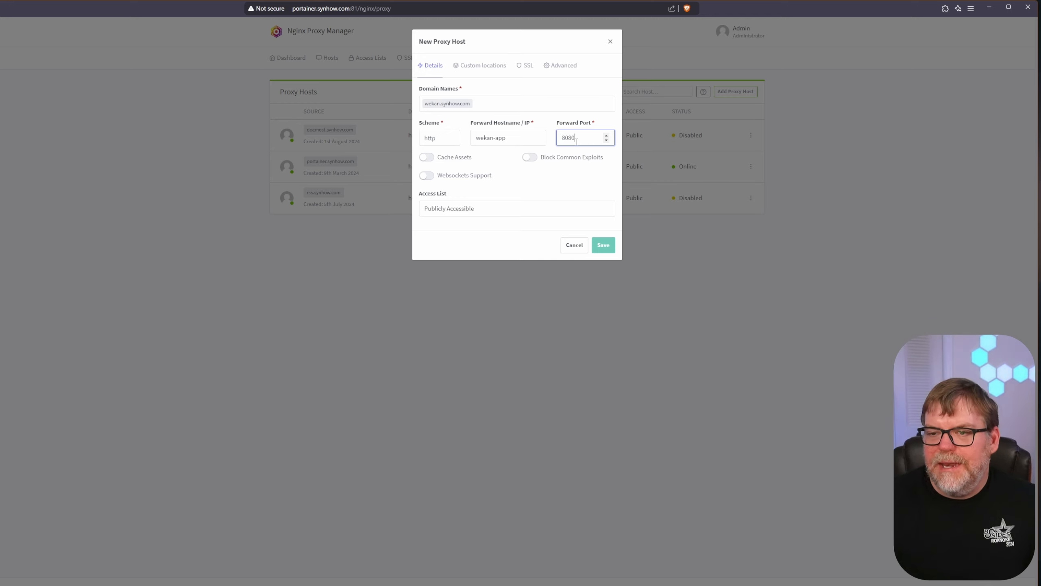
key("Tab")
key("Tab")
left_click(529, 158)
left_click(426, 176)
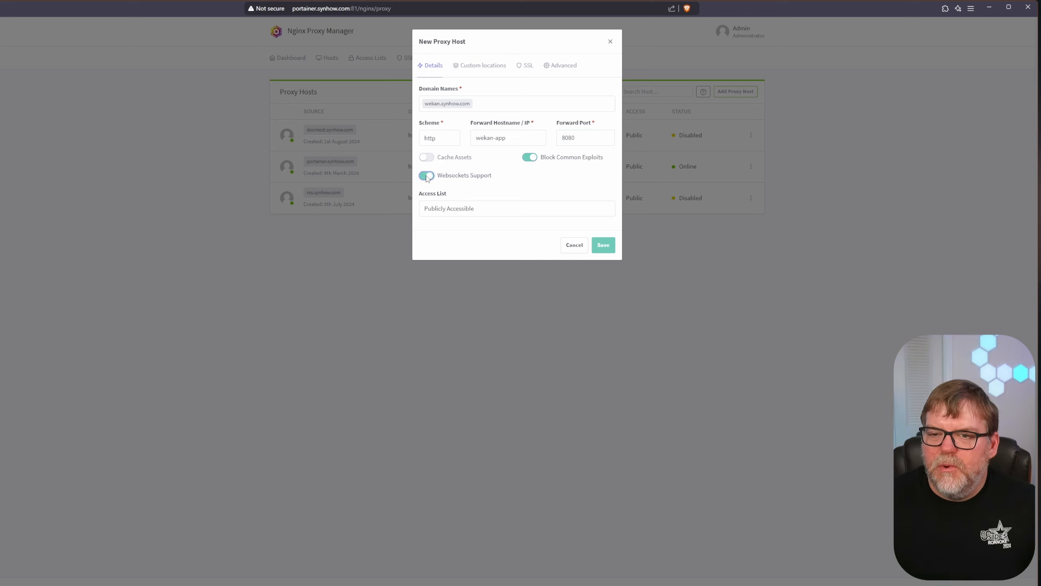
left_click(603, 246)
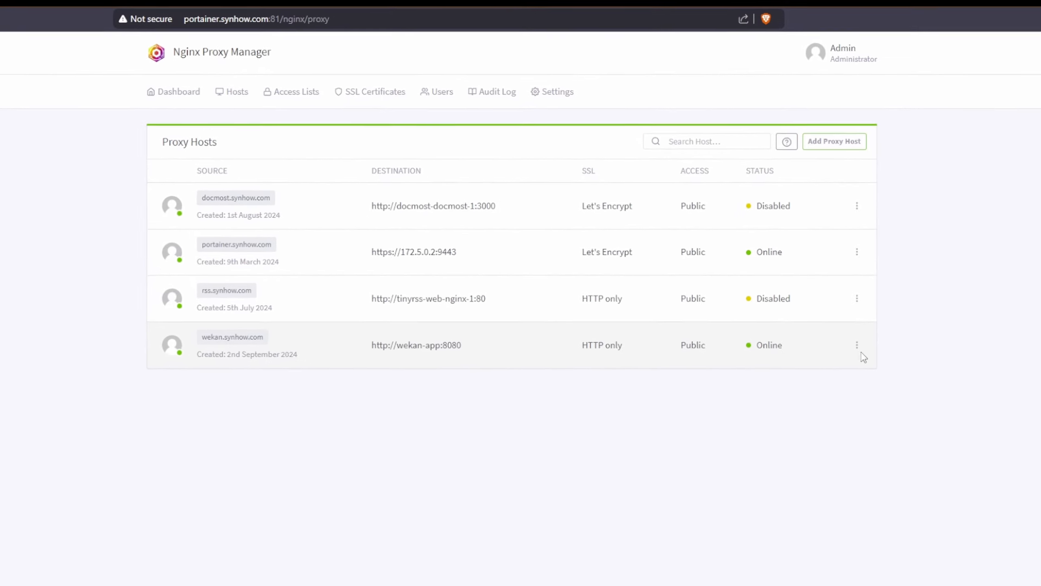
- Give the wekan.synhow.com proxy host a new Let's Encrypt certificate with Force SSL, accepting the terms, and save
left_click(856, 345)
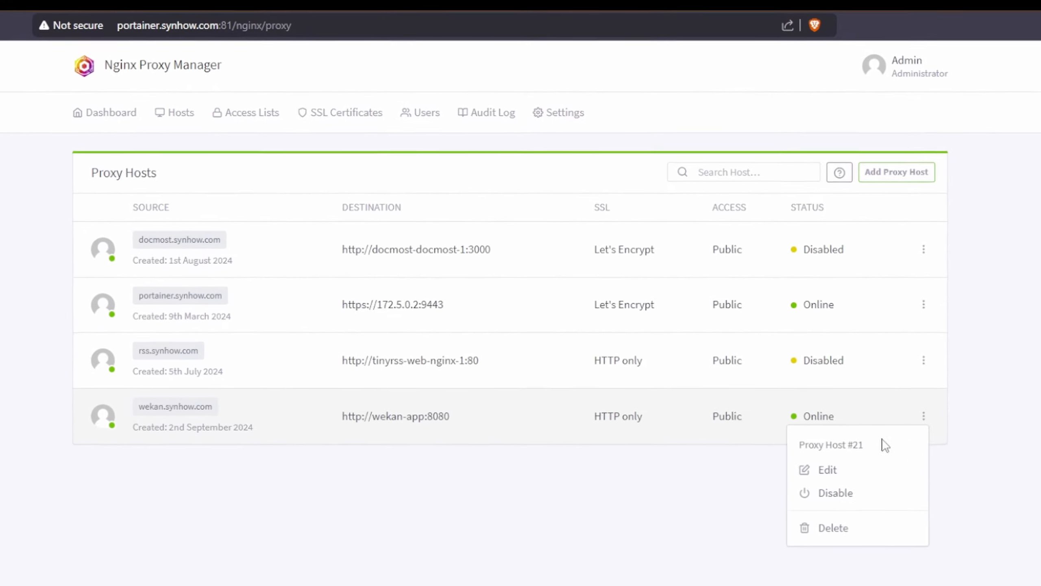
left_click(778, 388)
left_click(533, 160)
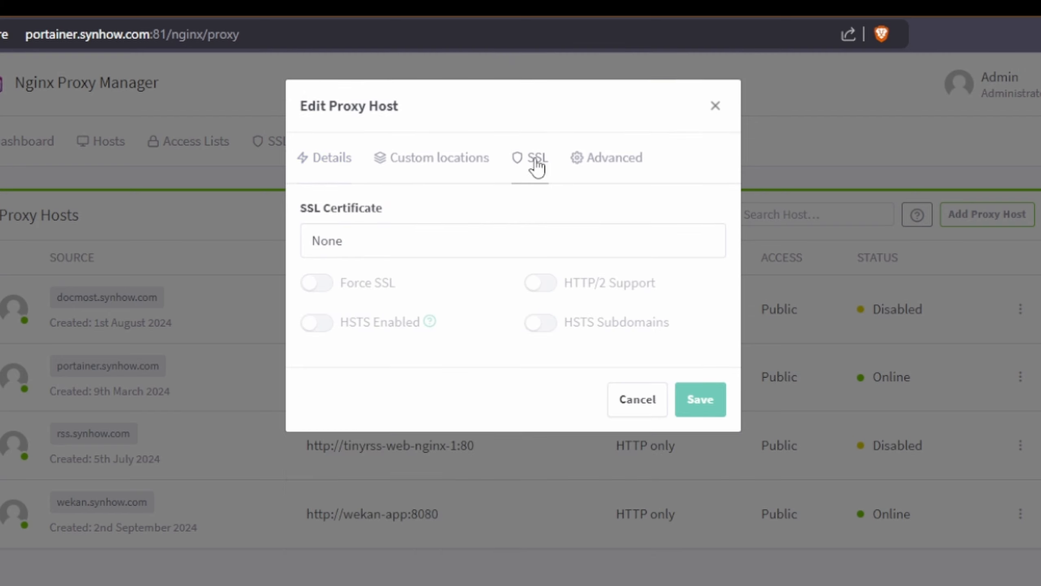
left_click(364, 242)
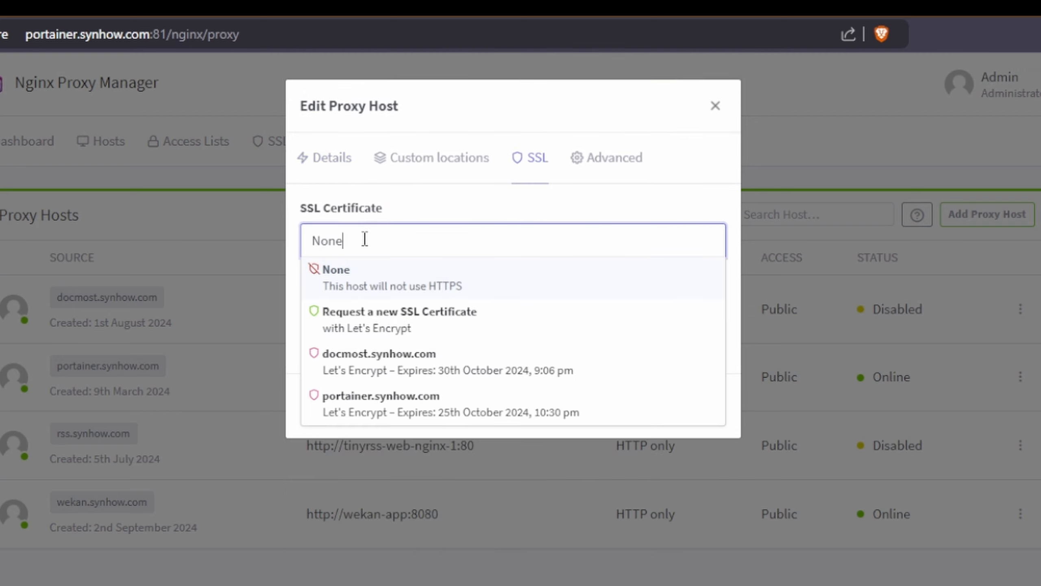
left_click(387, 313)
left_click(316, 284)
left_click(316, 479)
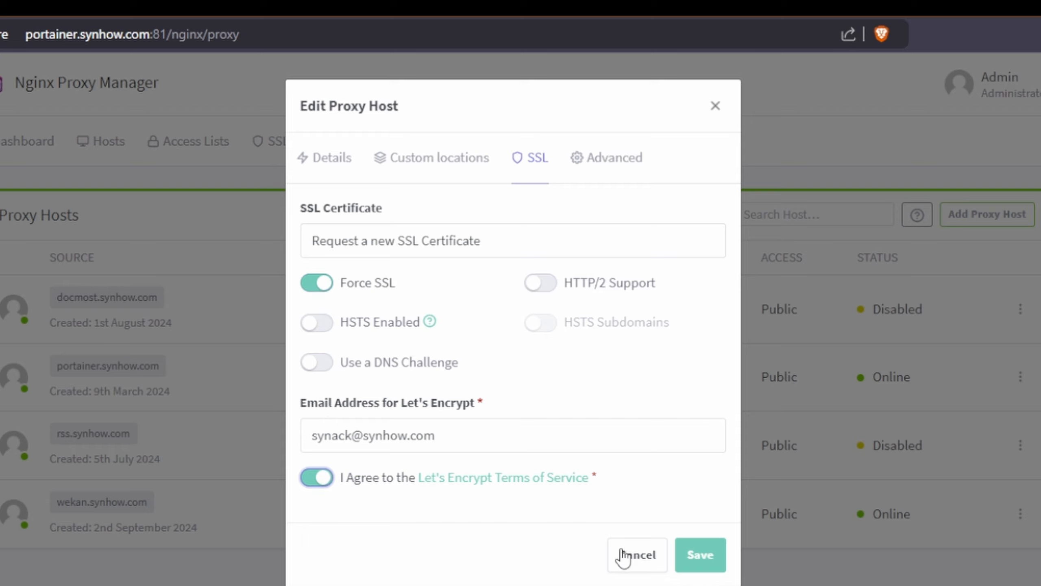
left_click(704, 564)
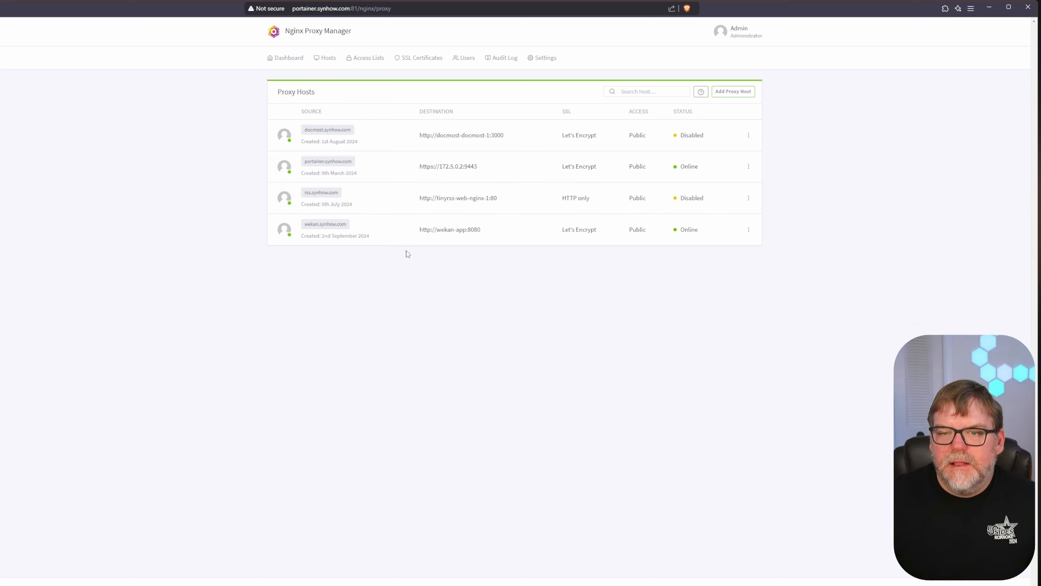
- Open wekan.synhow.com, switch to account creation, and enter the username and e-mail address
left_click(339, 225)
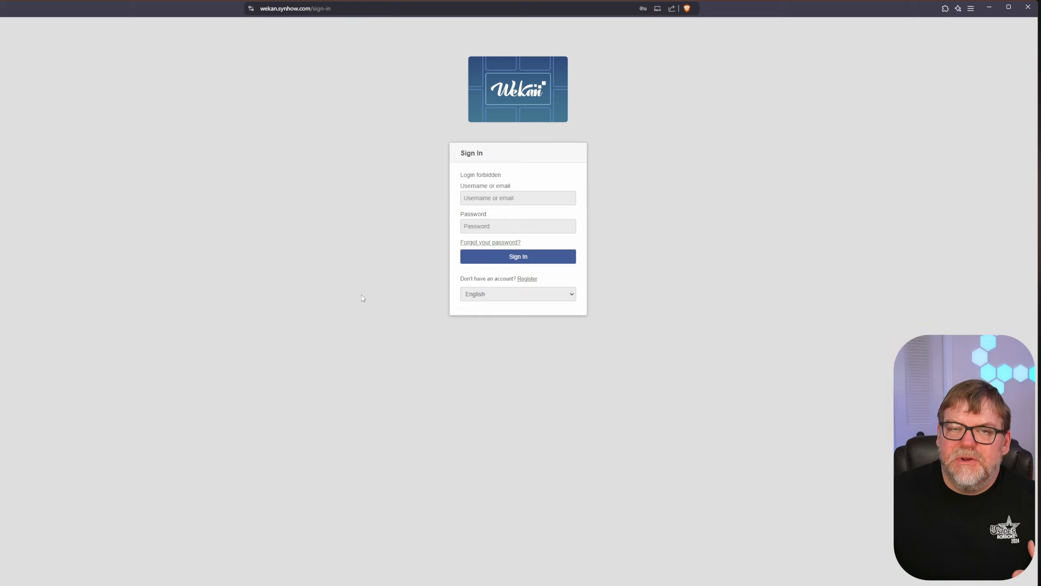
left_click(528, 279)
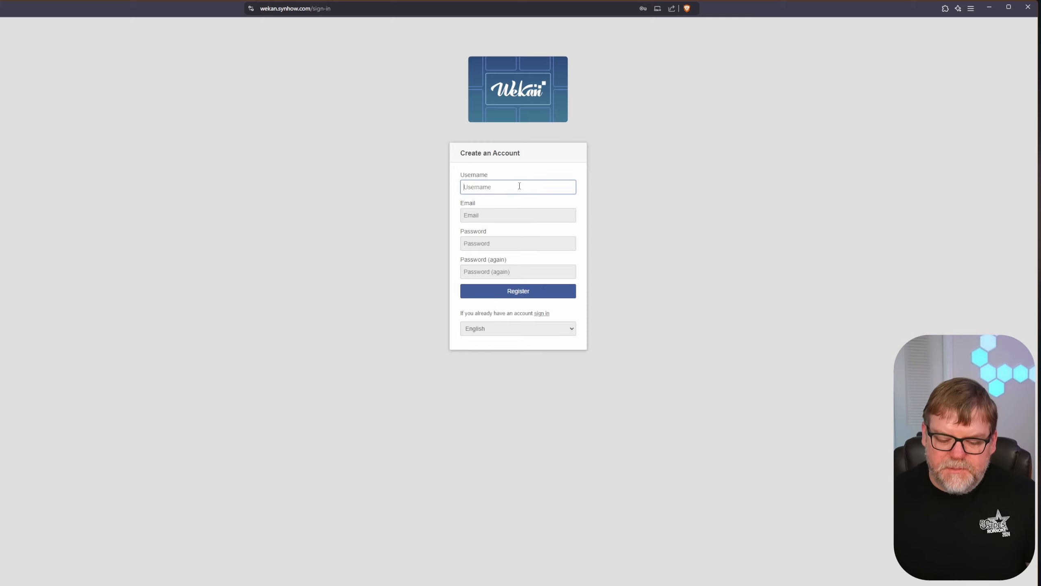
type("synack")
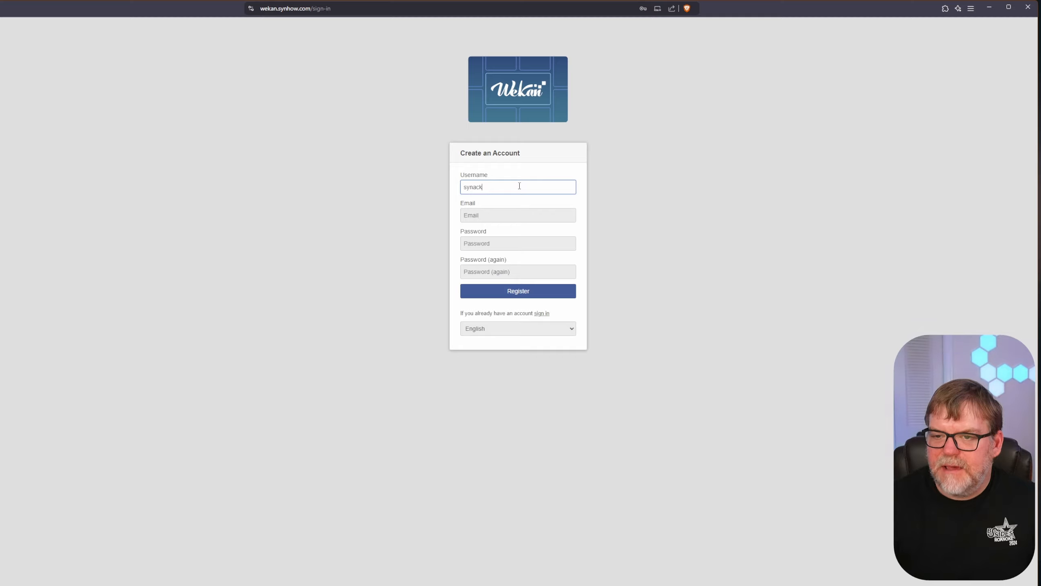
key("Tab")
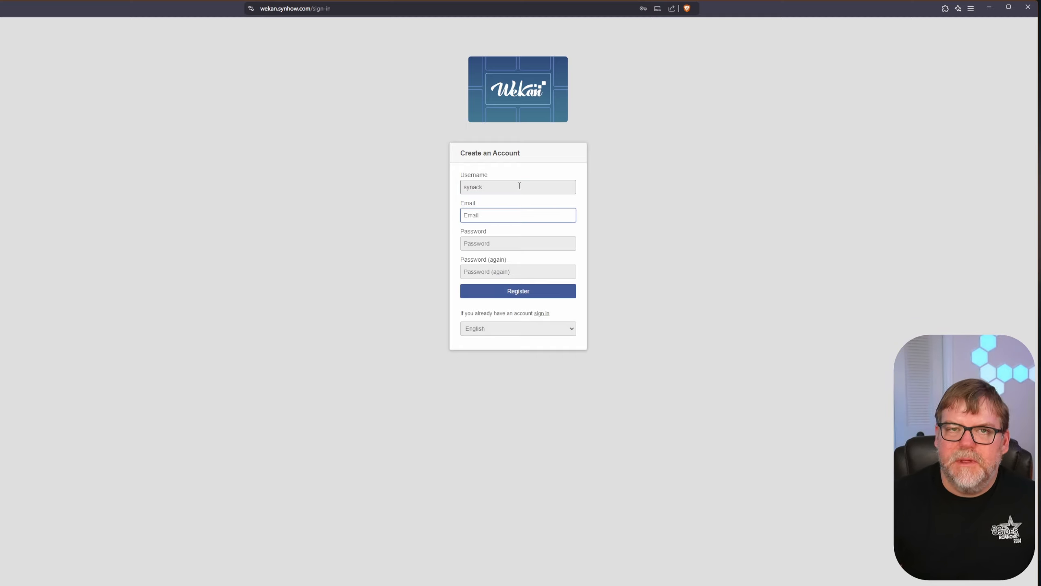
key("Tab")
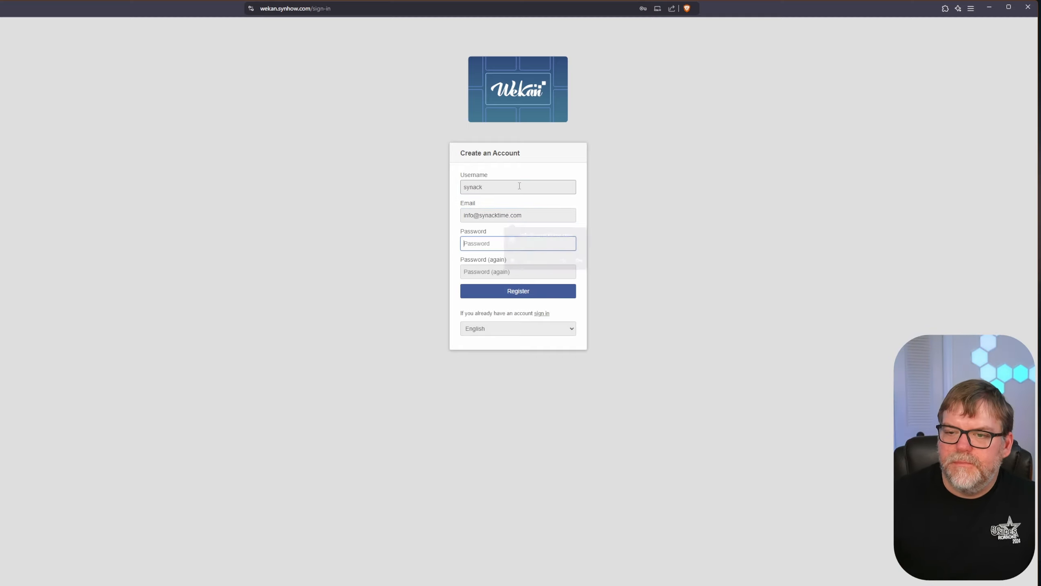
- Enter and confirm the password, submit the registration, and highlight the resulting Internal server error
left_click(496, 242)
type("•••")
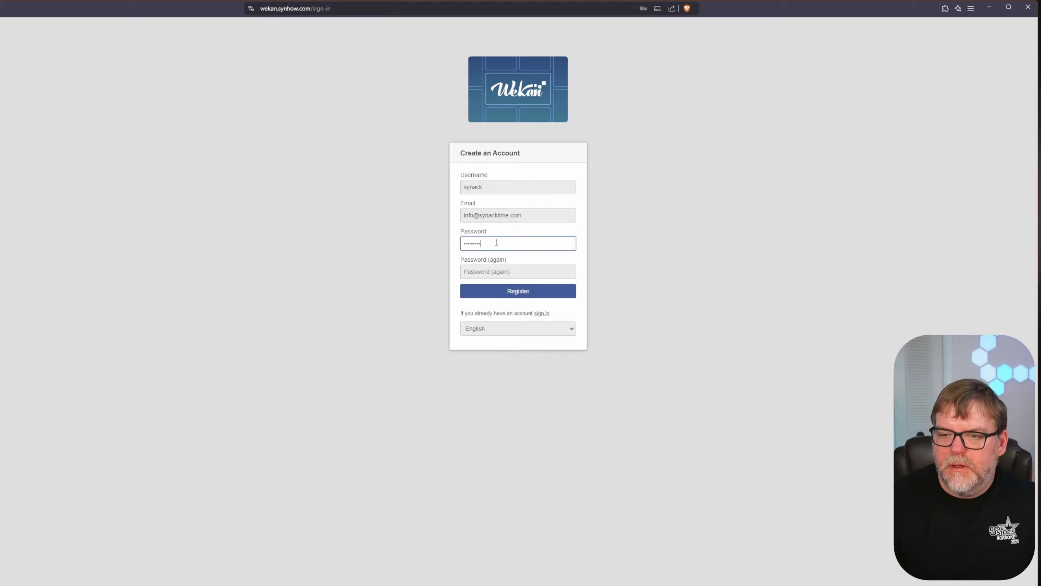
key("Tab")
type("•••")
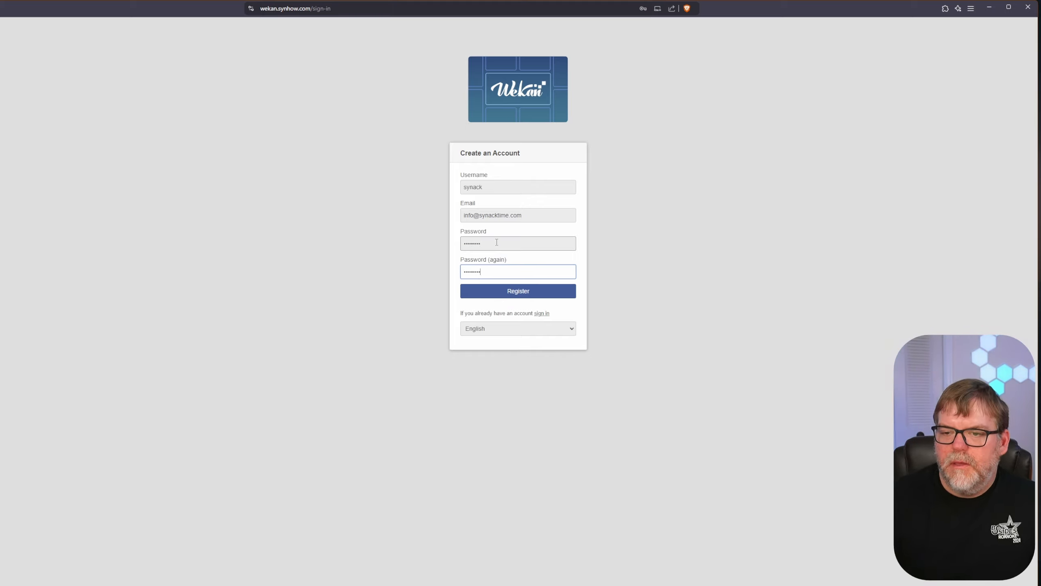
left_click(529, 292)
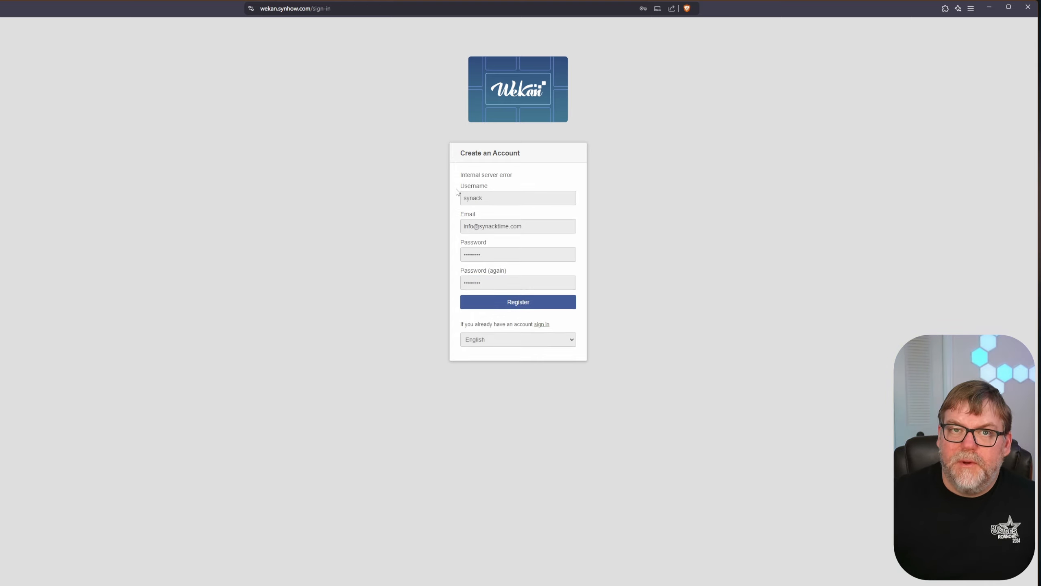
left_click_drag(460, 175, 513, 175)
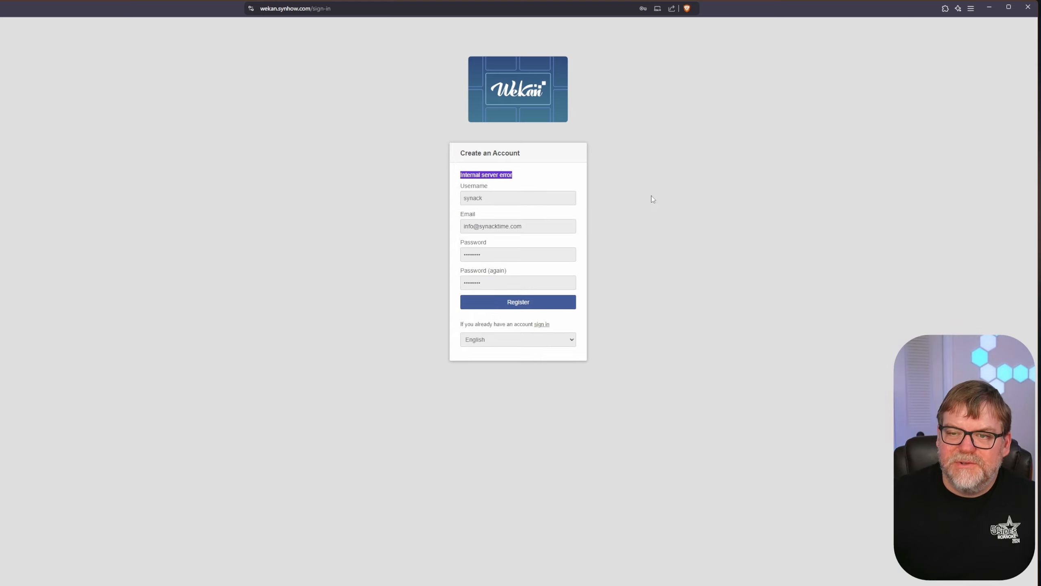
left_click(578, 183)
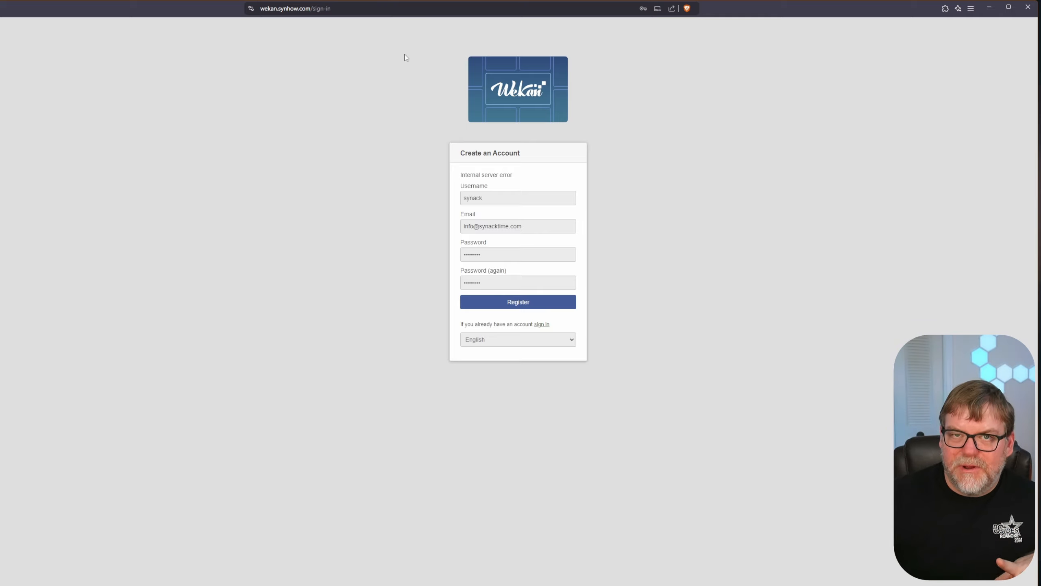
- Reload the wekan.synhow.com page from the address bar to reach the Sign In form
left_click(341, 7)
key("End")
key("Return")
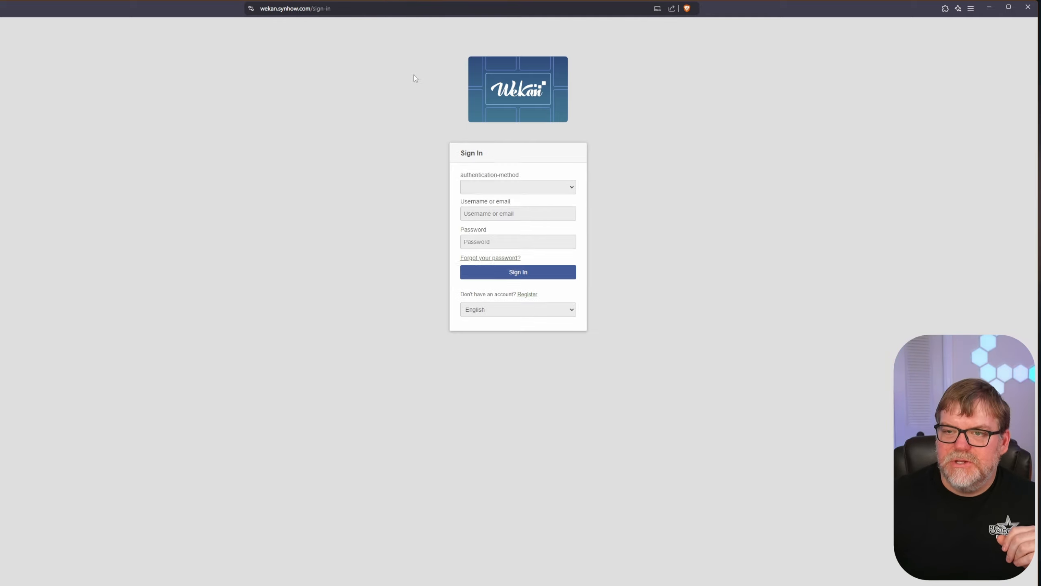
- Sign in with the registered account's e-mail address and password
left_click(535, 188)
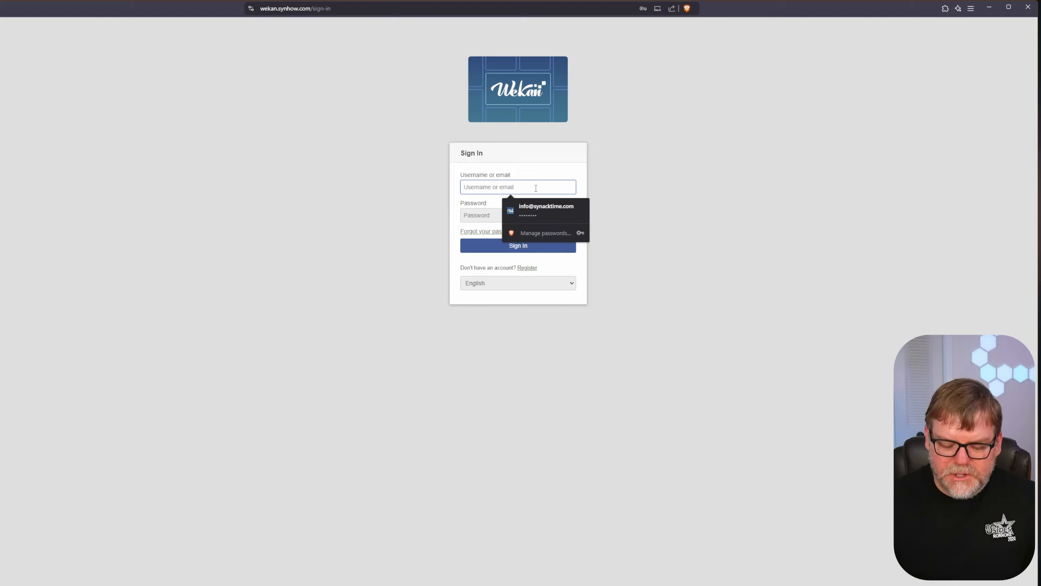
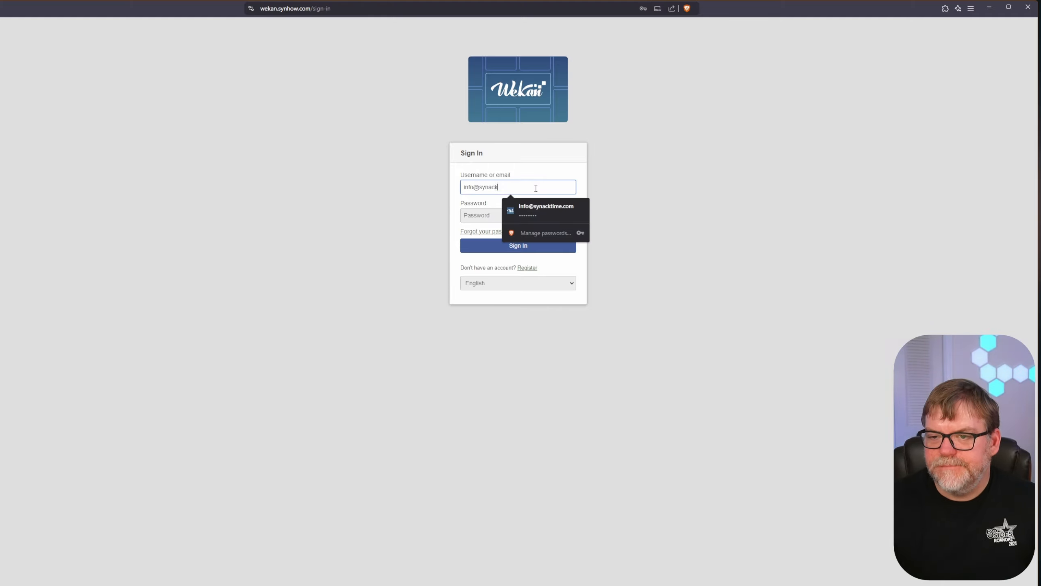
key("Tab")
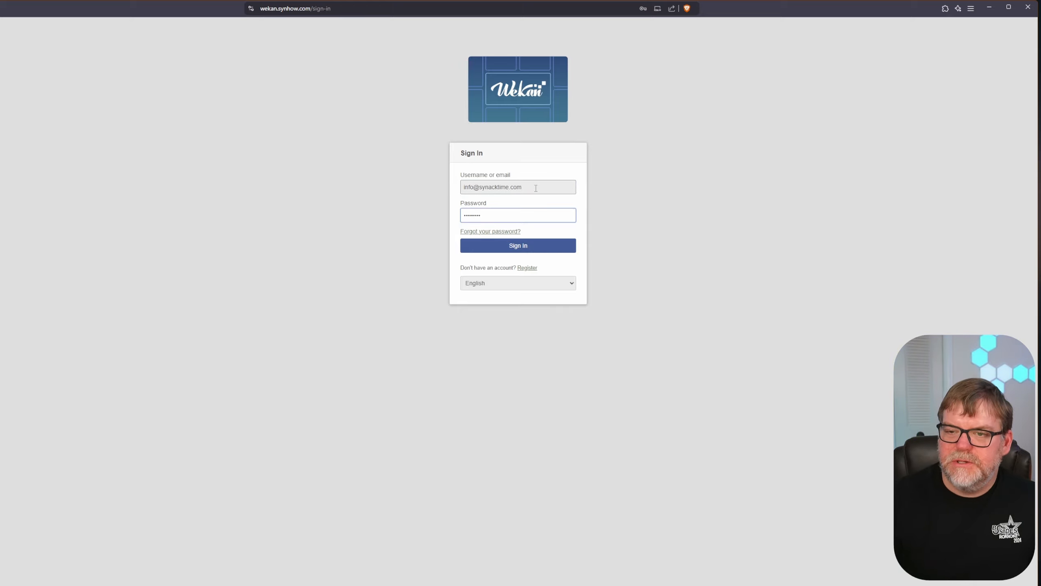
key("Return")
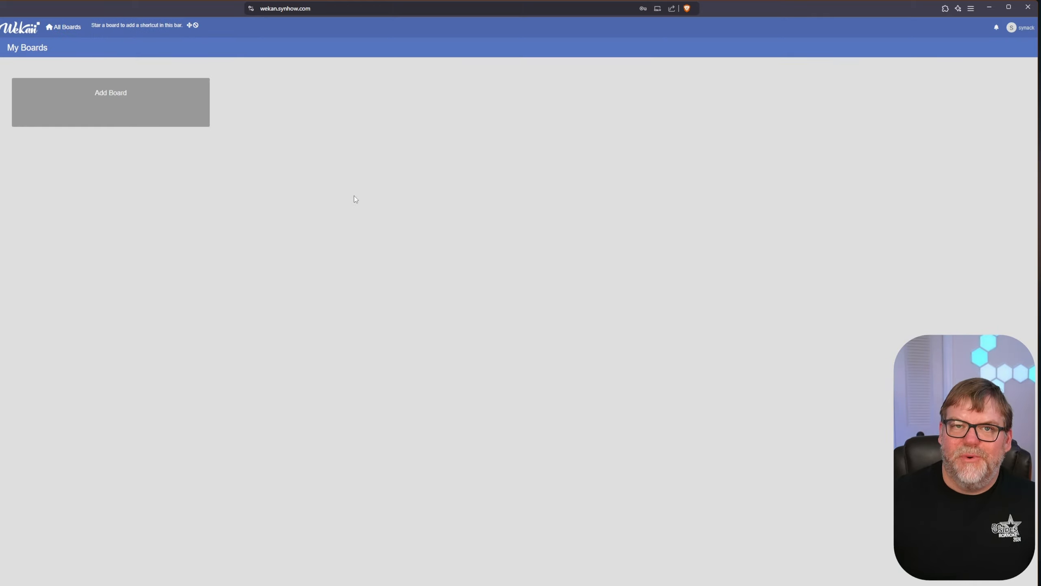